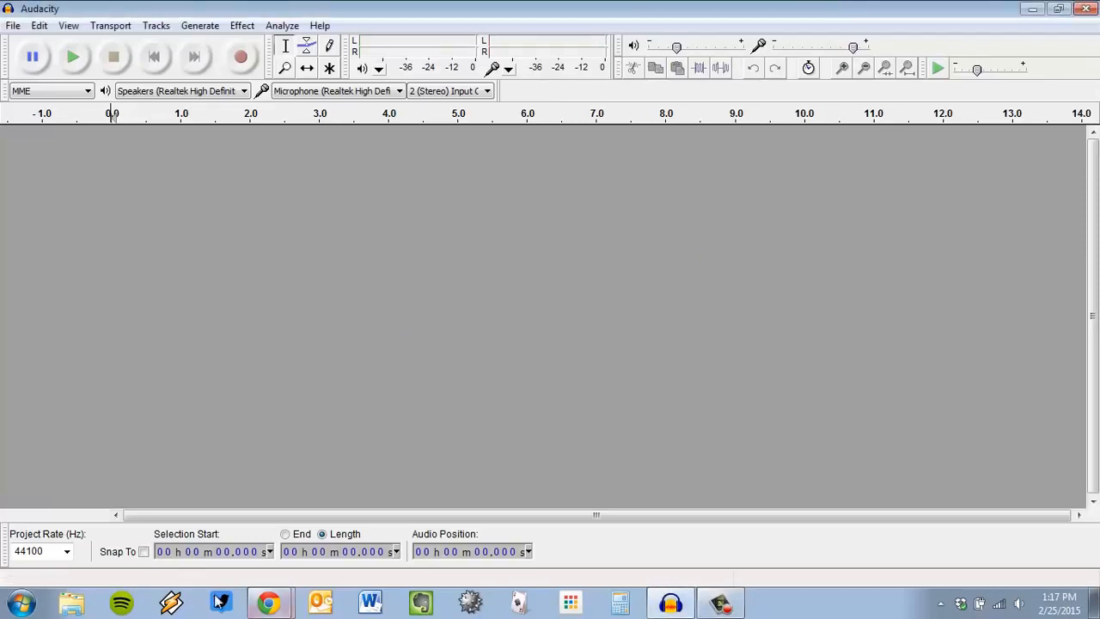
Consult the Audacity manual tutorial on mixing narration with background music in Chrome and return to Audacity
{"action": "mouse_move", "coordinate": [268, 601]}
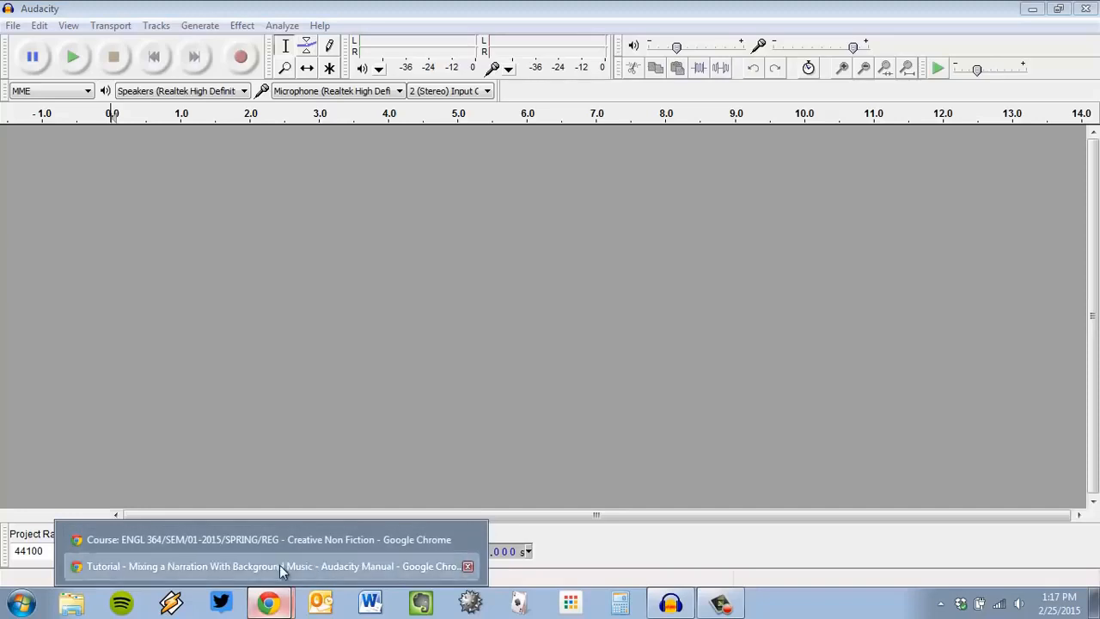
{"action": "left_click", "coordinate": [279, 565]}
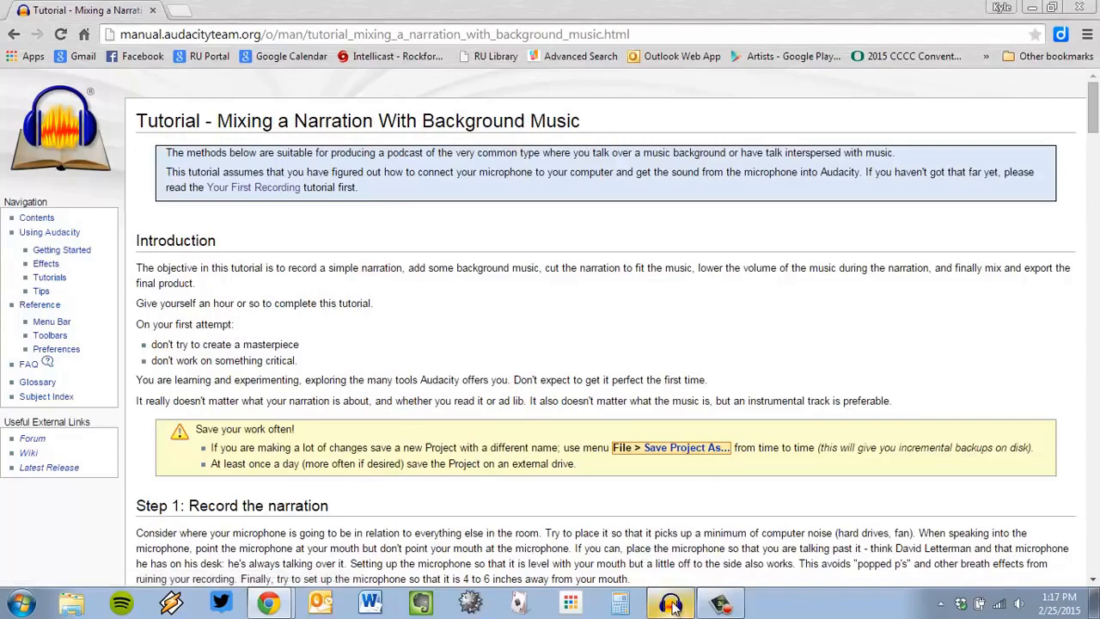
{"action": "mouse_move", "coordinate": [675, 606]}
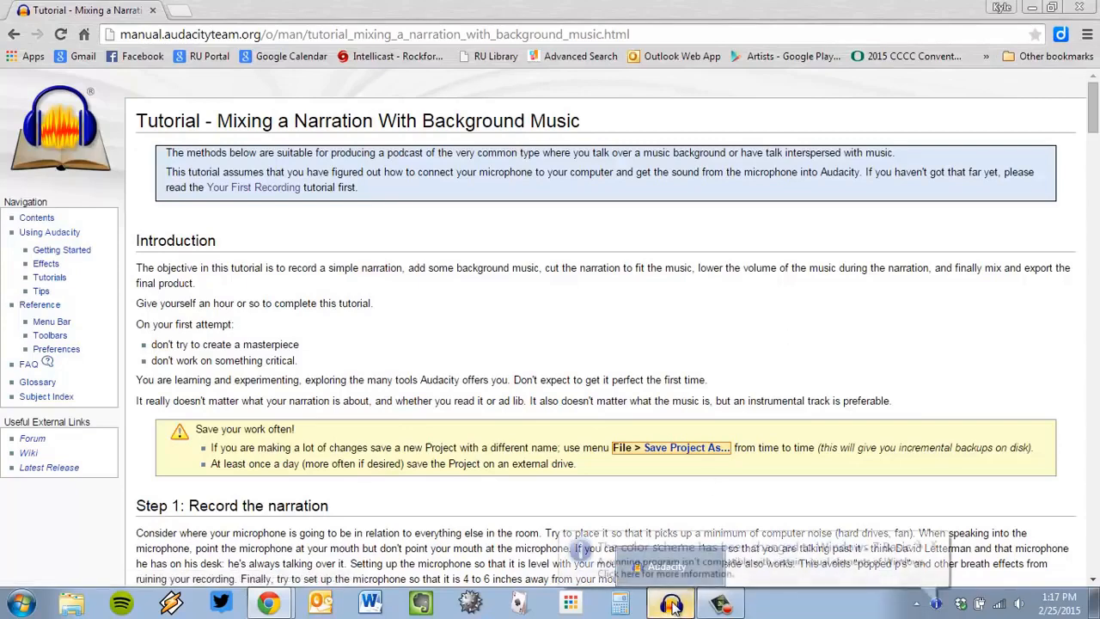
{"action": "left_click", "coordinate": [675, 606]}
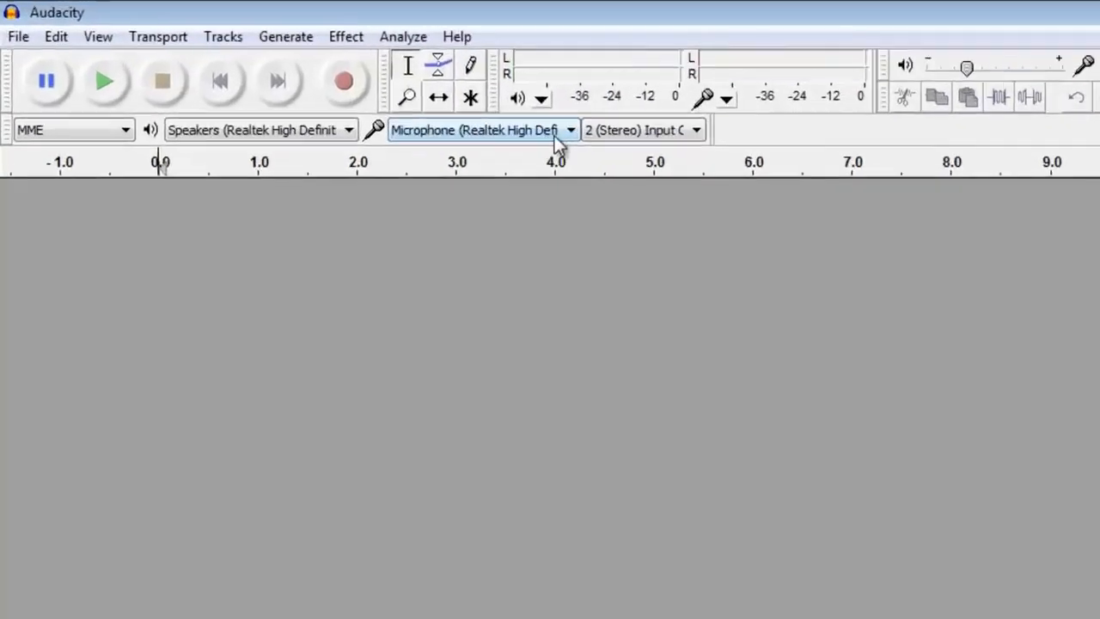
Set the recording device to the Yeti Stereo Microphone and start monitoring its input level
{"action": "left_click", "coordinate": [718, 169]}
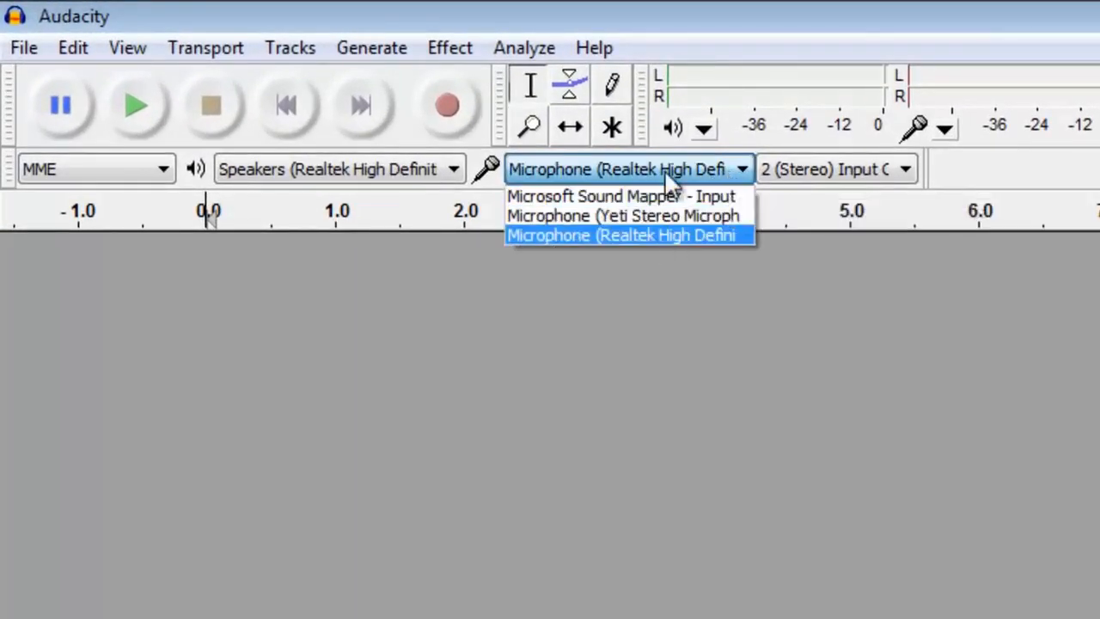
{"action": "left_click", "coordinate": [633, 216]}
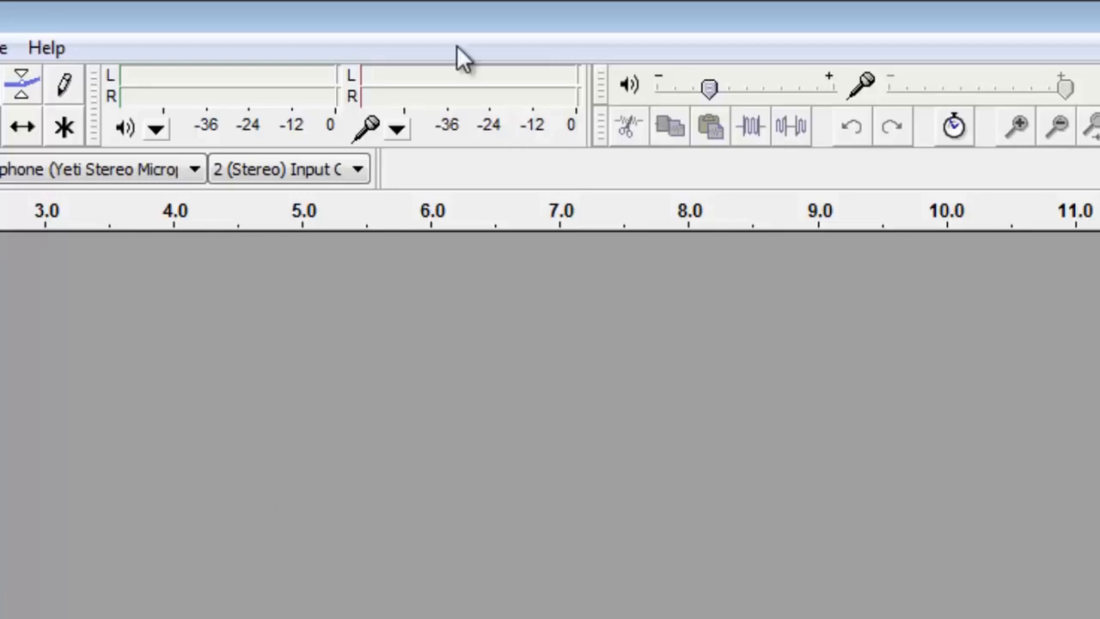
{"action": "left_click", "coordinate": [455, 93]}
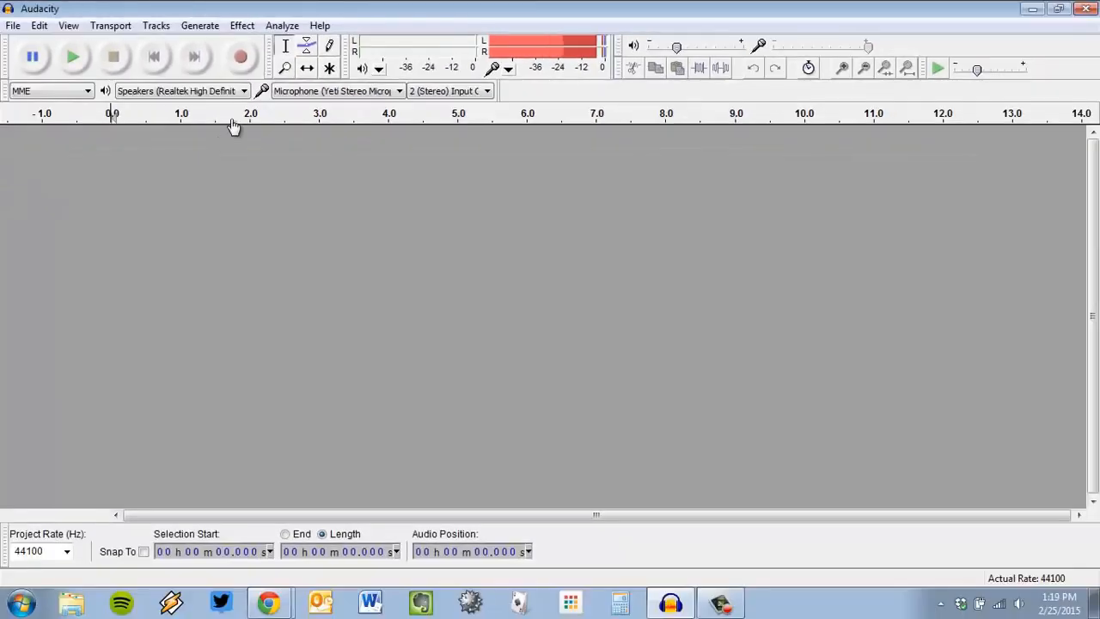
Record a stereo narration about 38 seconds long and fit the whole recording in the window
{"action": "left_click", "coordinate": [240, 57]}
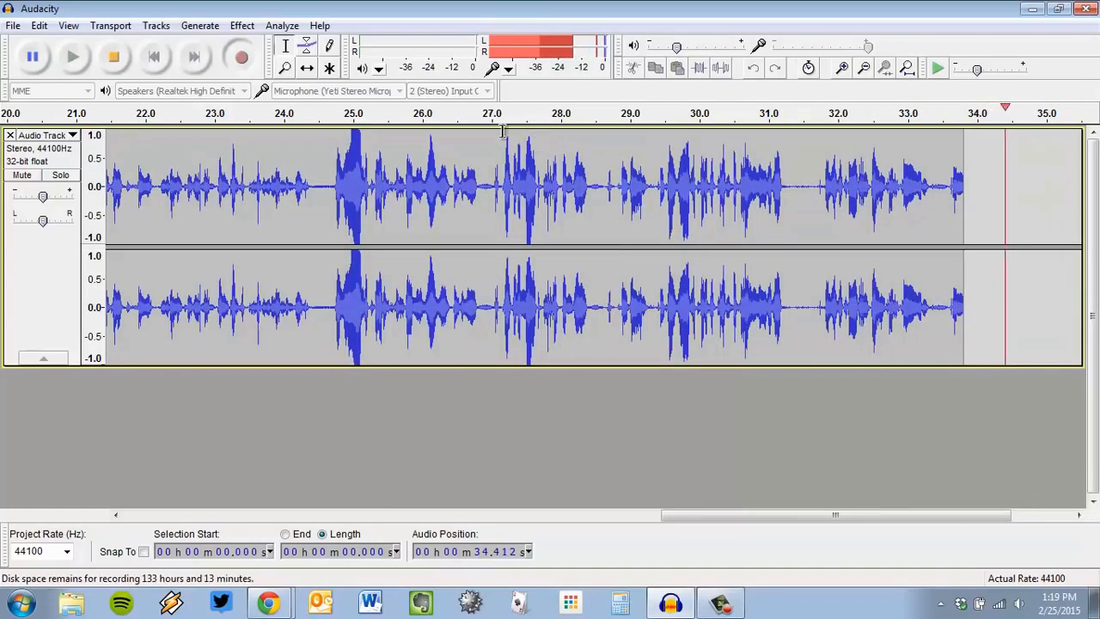
{"action": "left_click", "coordinate": [121, 60]}
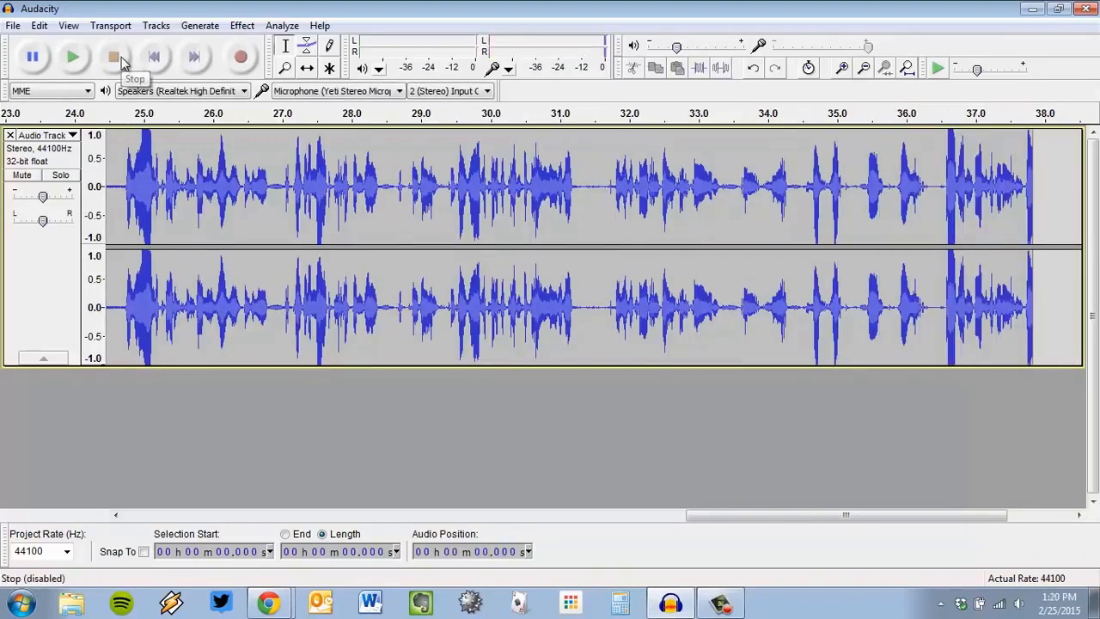
{"action": "left_click_drag", "start_coordinate": [750, 519], "coordinate": [217, 519]}
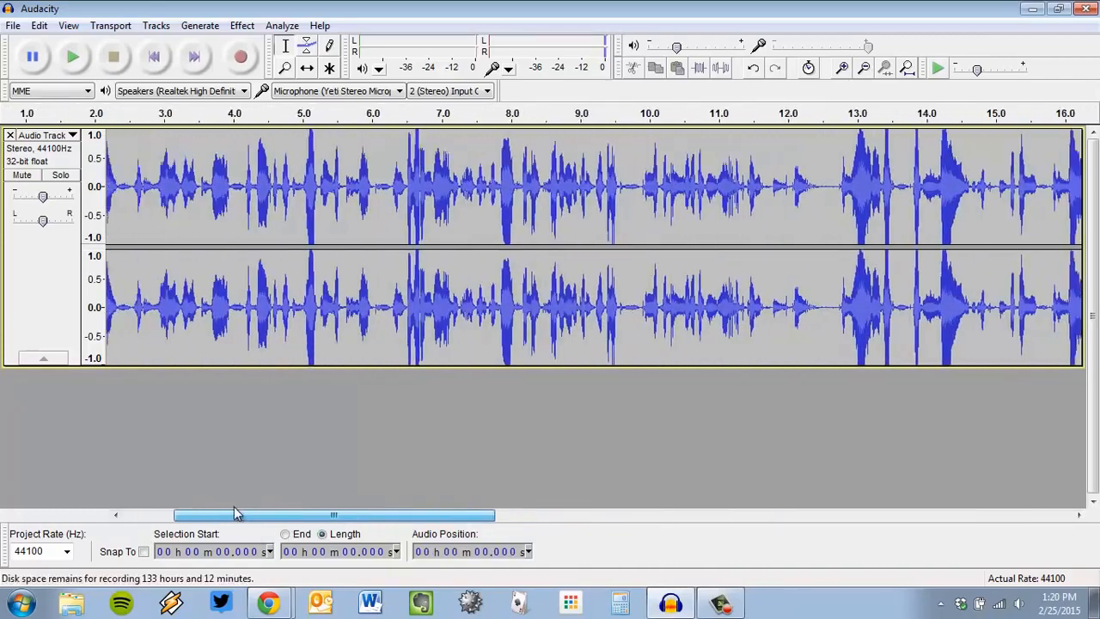
{"action": "left_click", "coordinate": [69, 25]}
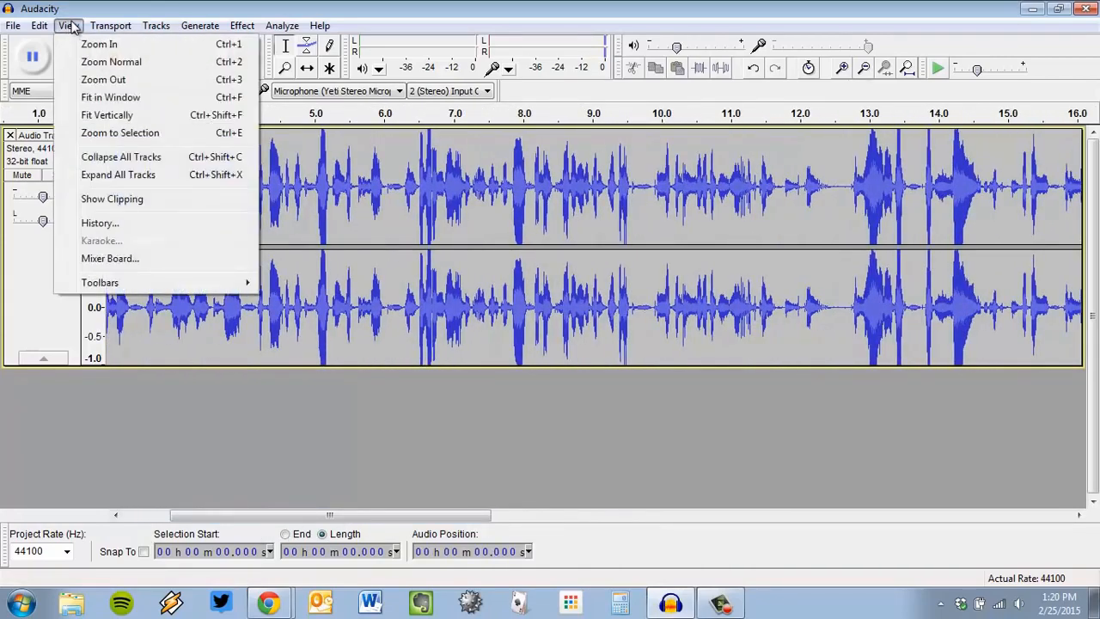
{"action": "left_click", "coordinate": [110, 97]}
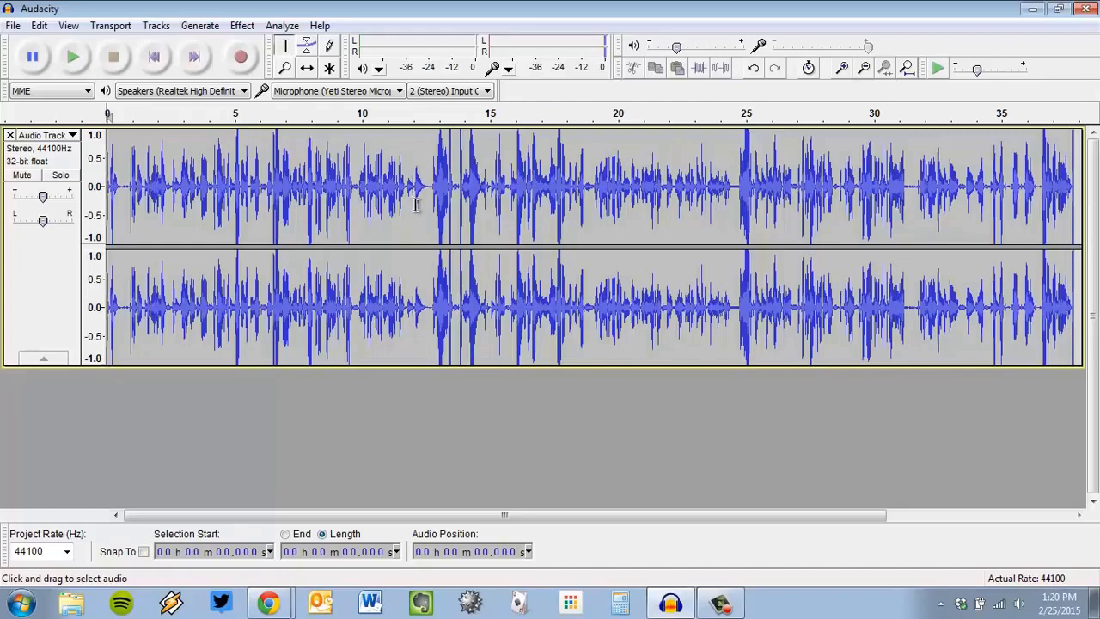
Try selecting the whole narration as well as sections of it, ending with about 19.7 to 30.7 seconds
{"action": "key", "text": "ctrl+a"}
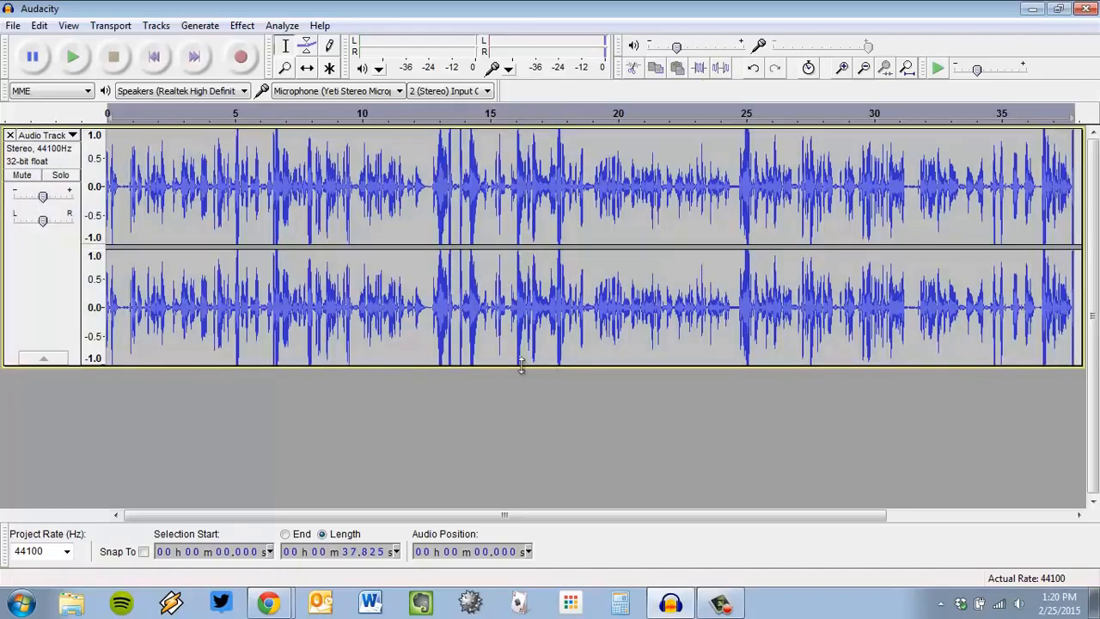
{"action": "left_click", "coordinate": [27, 269]}
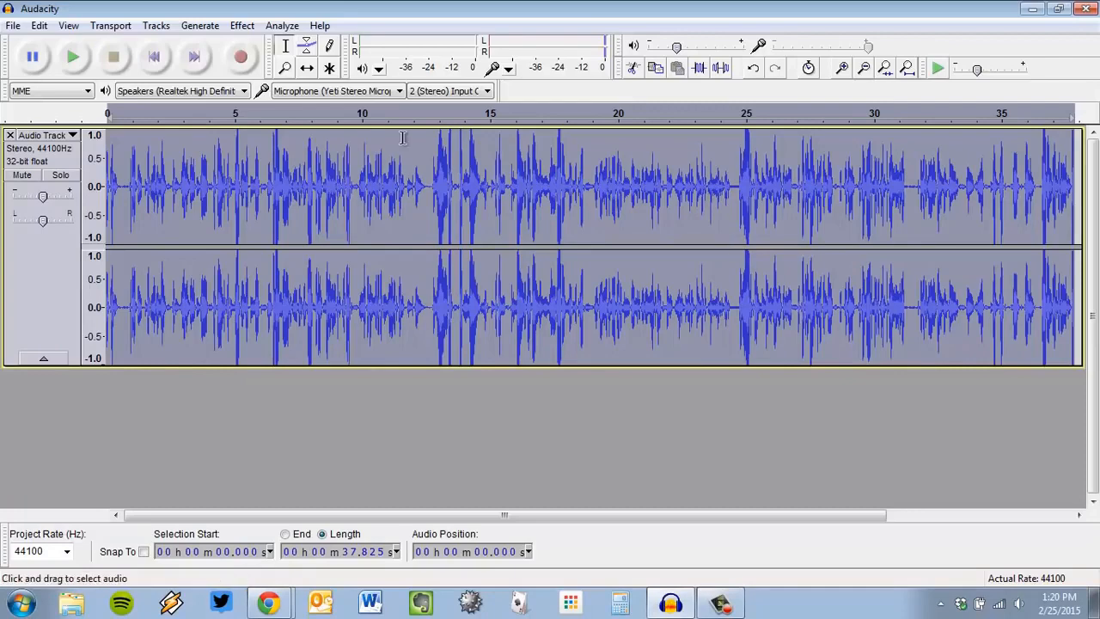
{"action": "left_click", "coordinate": [302, 173]}
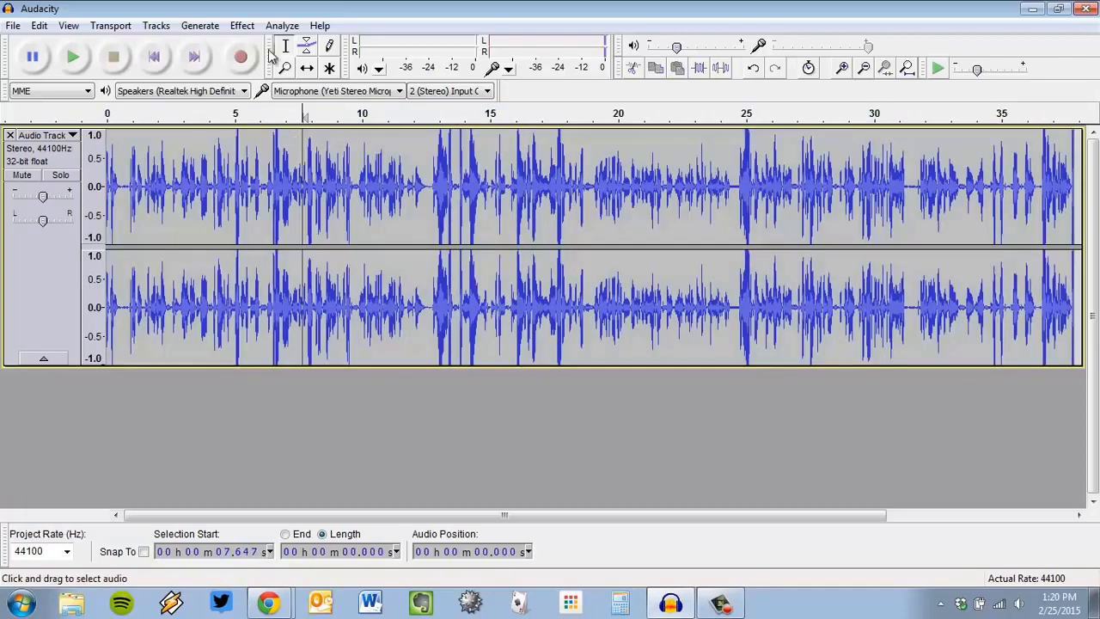
{"action": "left_click_drag", "start_coordinate": [306, 174], "coordinate": [531, 178]}
{"action": "left_click_drag", "start_coordinate": [612, 174], "coordinate": [894, 174]}
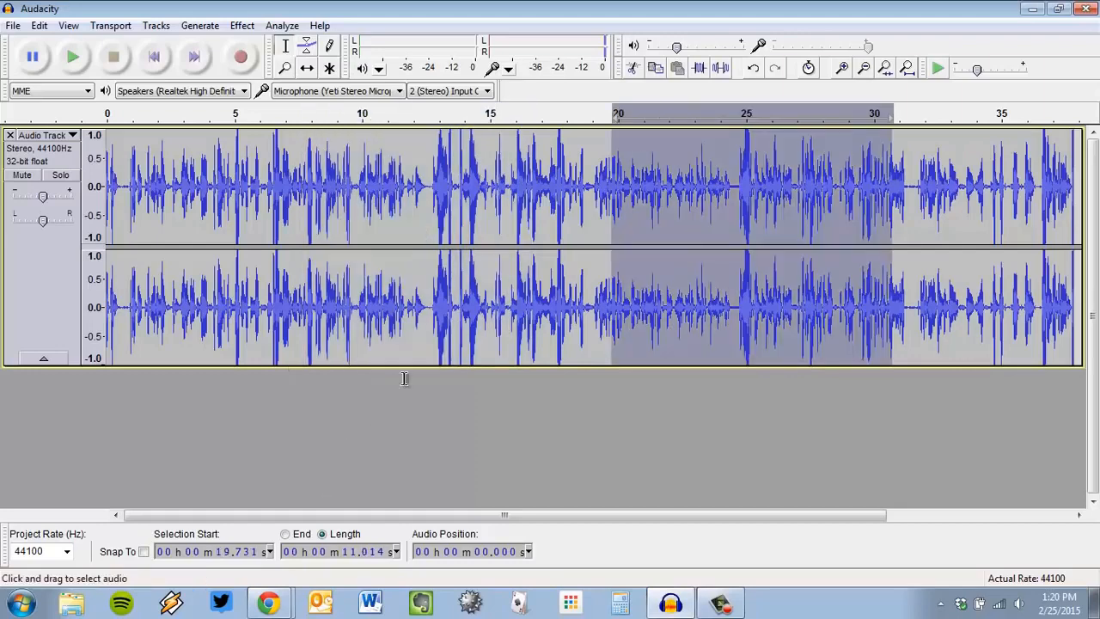
Select the entire narration track and open the Compressor effect for it
{"action": "left_click", "coordinate": [37, 300]}
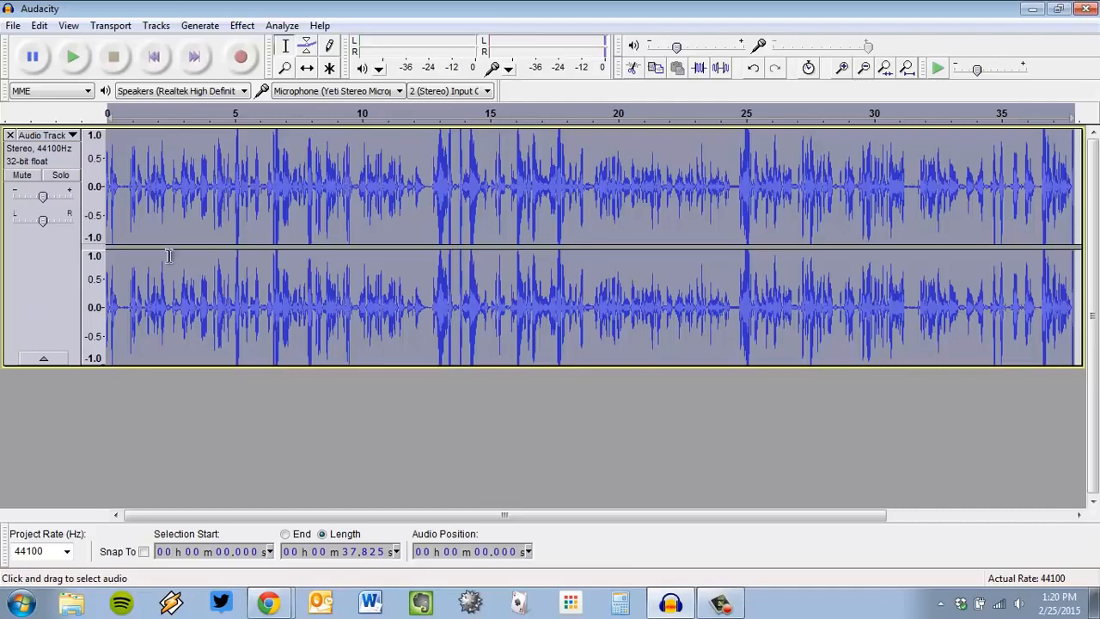
{"action": "left_click", "coordinate": [249, 28]}
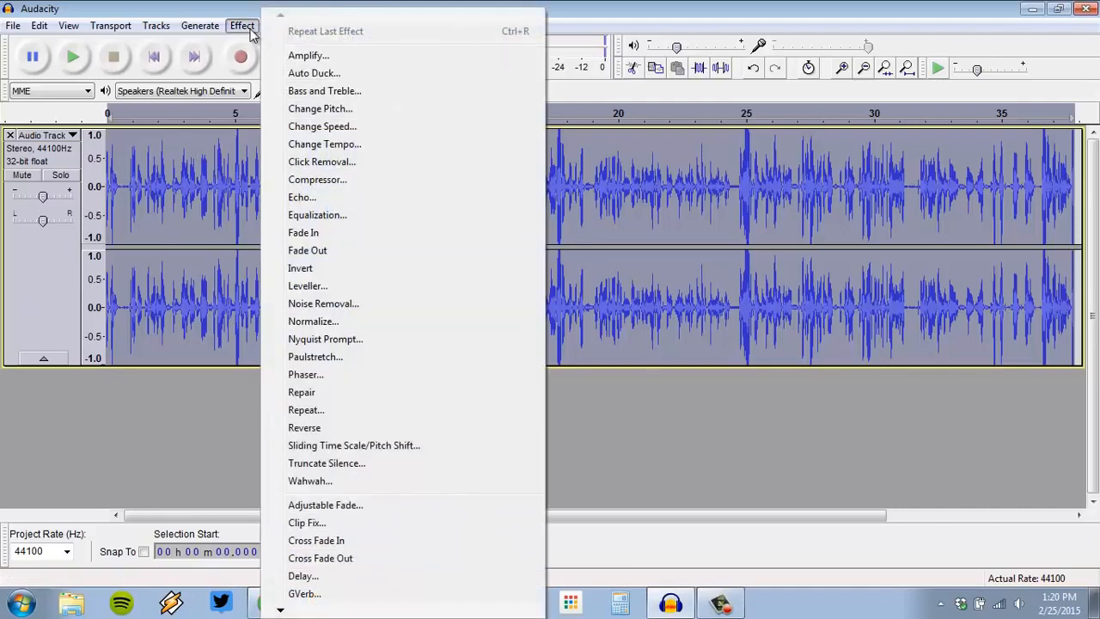
{"action": "left_click", "coordinate": [355, 184]}
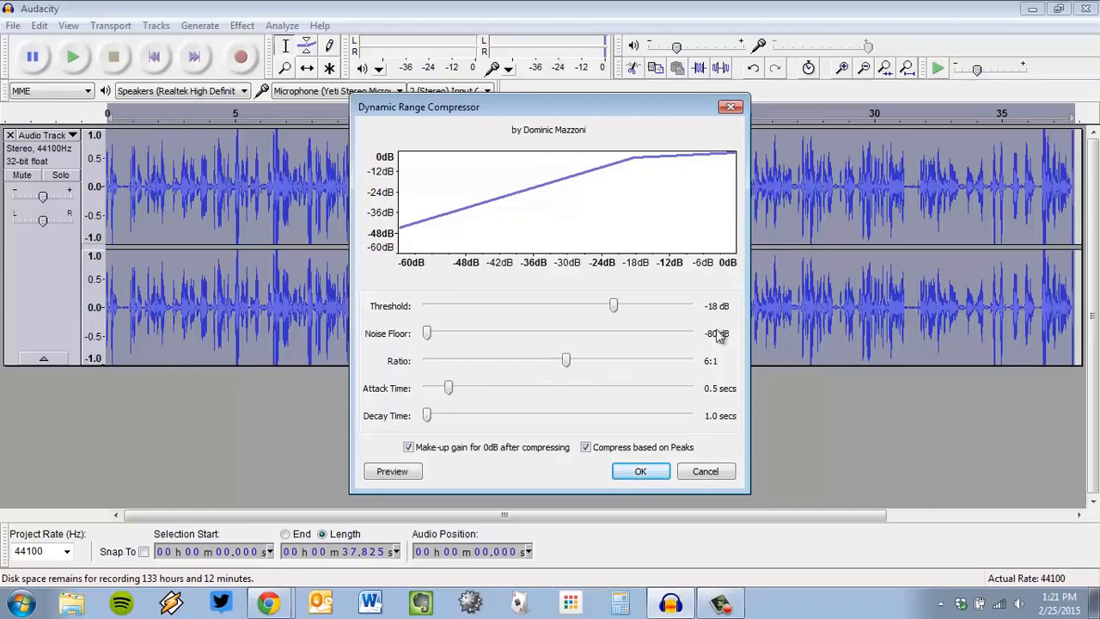
Switch to Chrome and browse the narration-mixing tutorial down to its section on editing the narration
{"action": "left_click", "coordinate": [268, 605]}
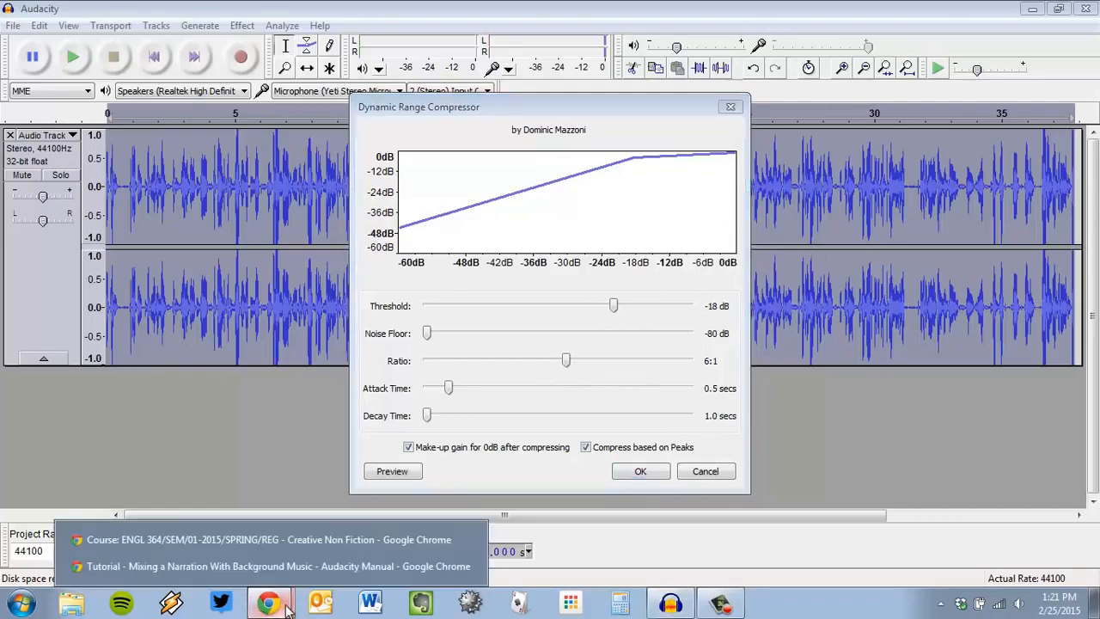
{"action": "left_click", "coordinate": [284, 569]}
{"action": "scroll", "coordinate": [509, 273], "scroll_direction": "down", "scroll_amount": 3}
{"action": "scroll", "coordinate": [509, 273], "scroll_direction": "down", "scroll_amount": 16}
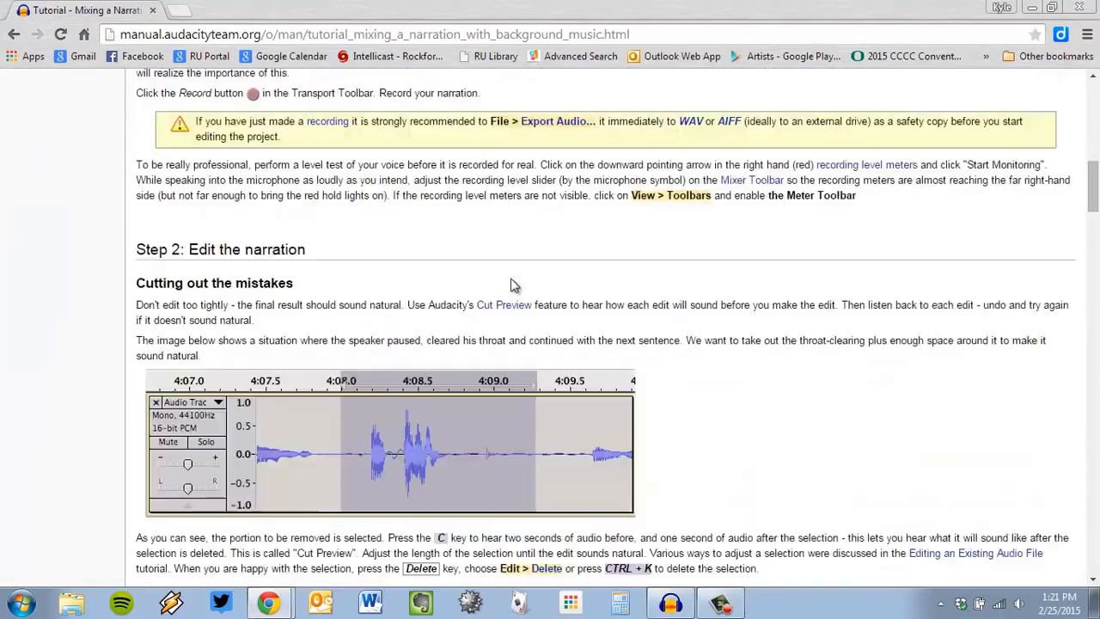
Return to Audacity, apply the compressor with a -18 dB threshold and 6:1 ratio, and clear the selection
{"action": "key", "text": "alt+Tab"}
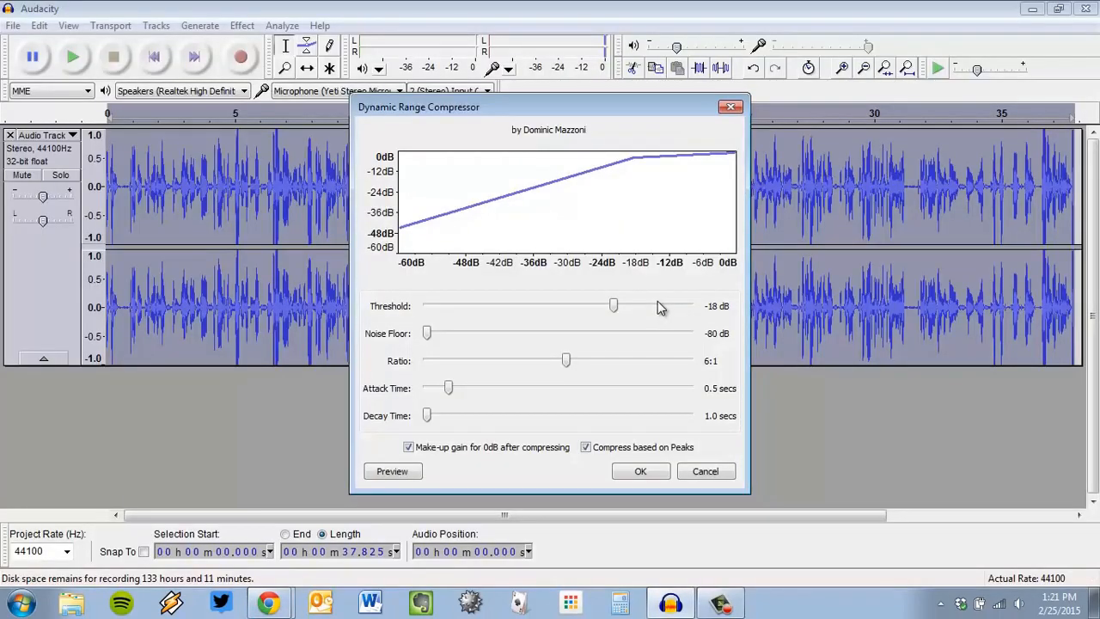
{"action": "left_click", "coordinate": [641, 471]}
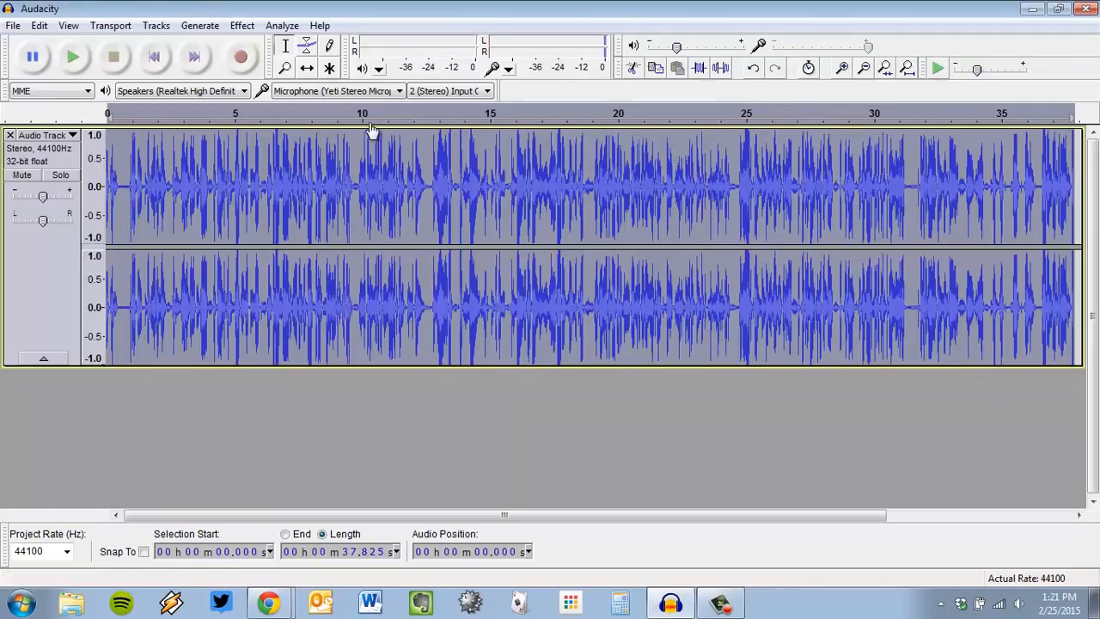
{"action": "left_click", "coordinate": [477, 170]}
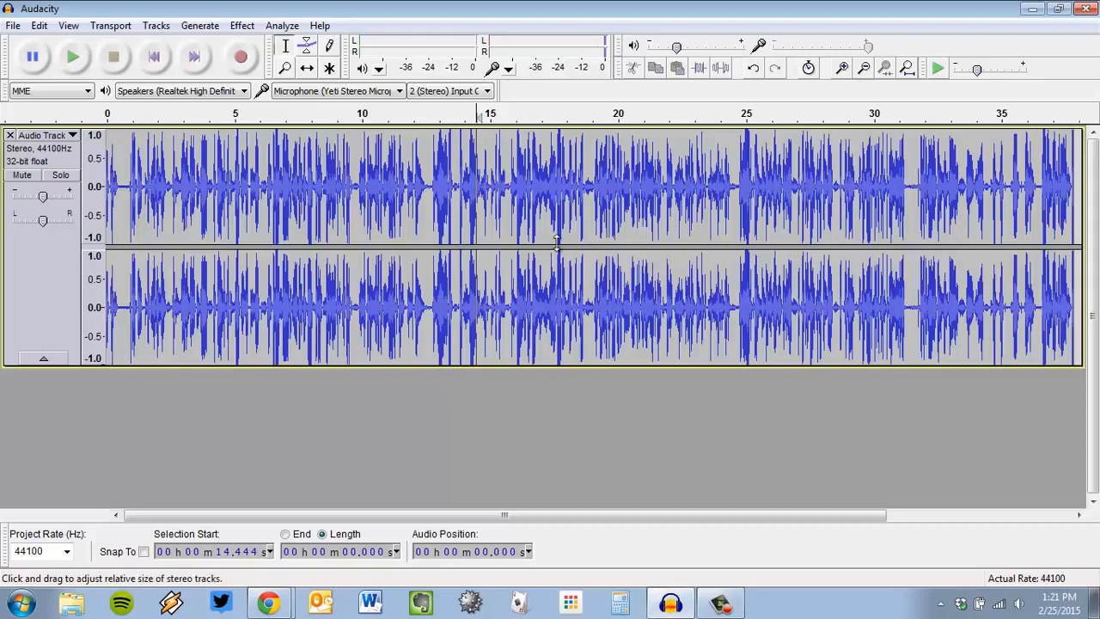
Import the song "01 Vertigogo (Opening Theme)" from the Windows Music library into the project as a second track
{"action": "left_click", "coordinate": [61, 607]}
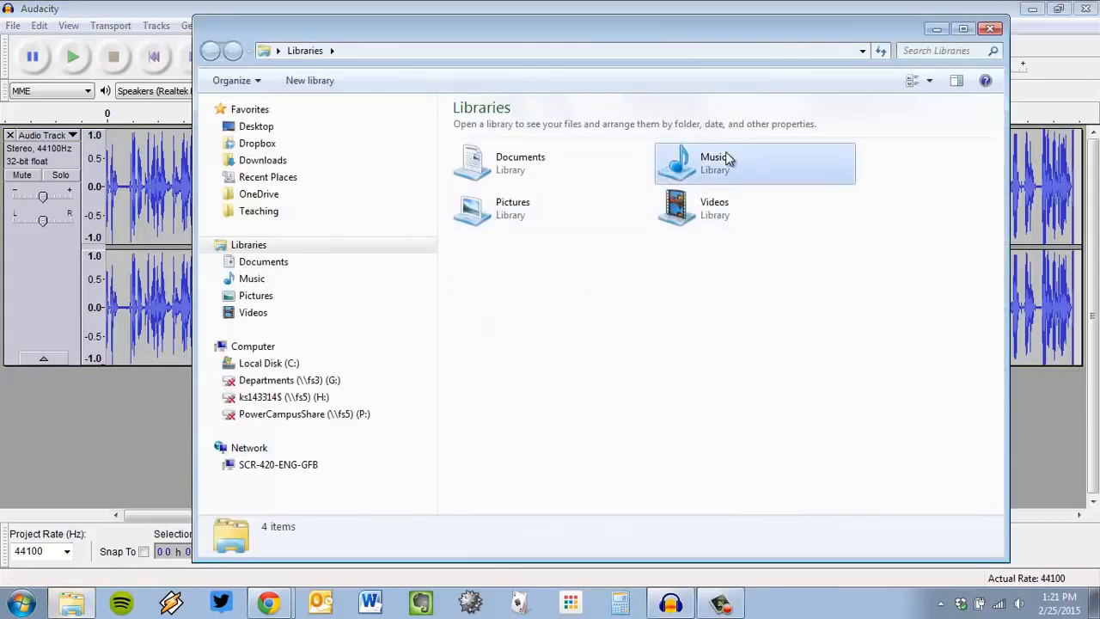
{"action": "double_click", "coordinate": [726, 159]}
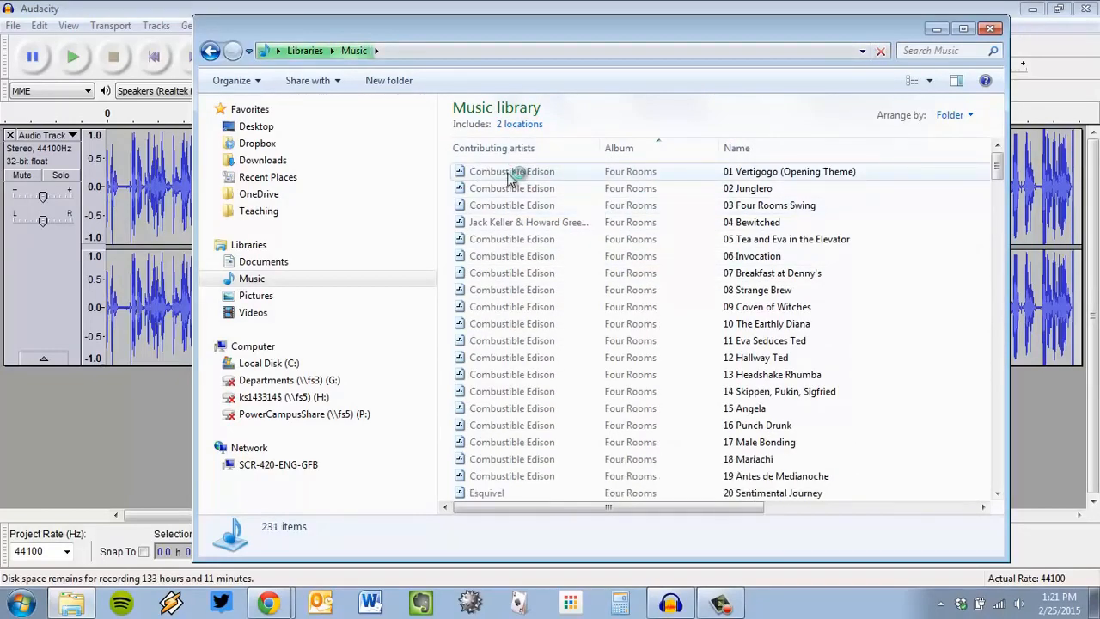
{"action": "left_click", "coordinate": [509, 173]}
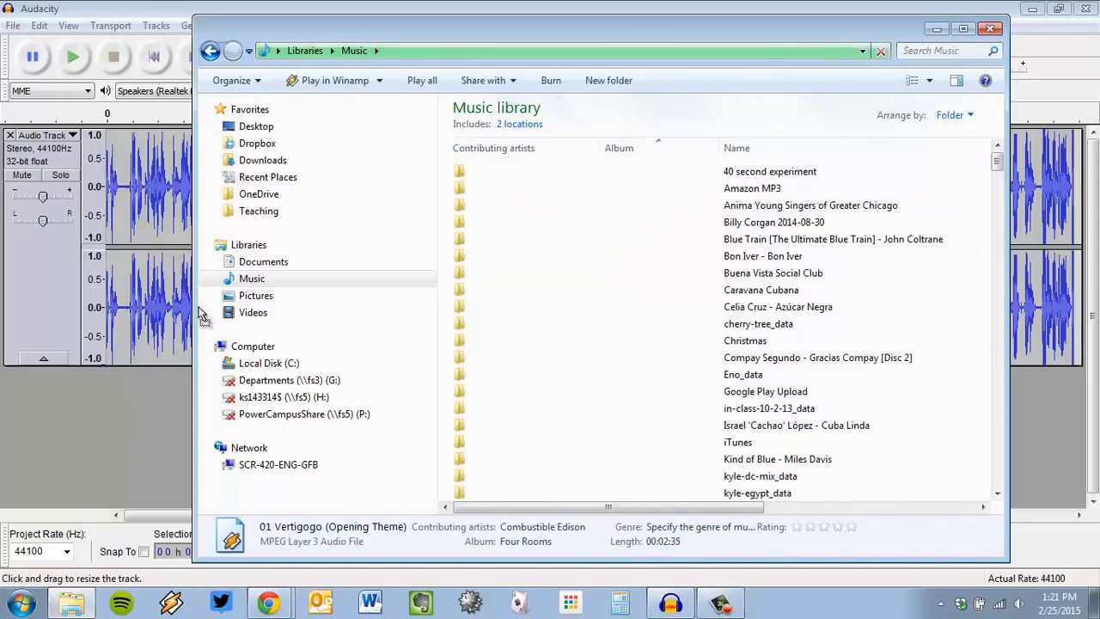
{"action": "left_click", "coordinate": [141, 7]}
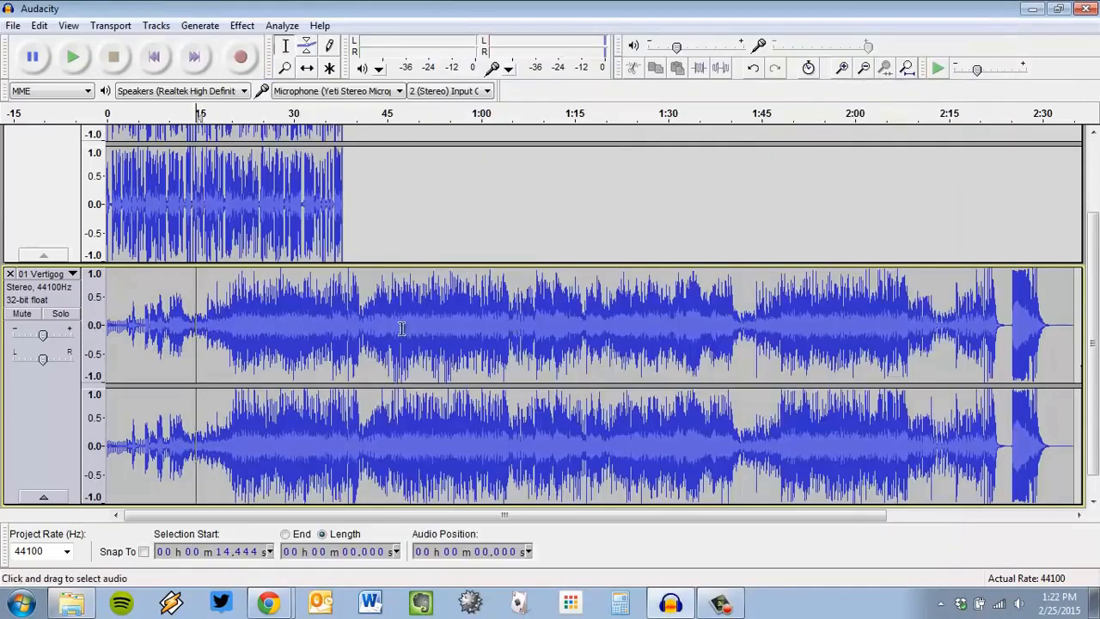
Examine the narration and music tracks along the timeline, in close-up and in full, comparing their lengths and waveforms
{"action": "scroll", "coordinate": [240, 430], "scroll_direction": "up", "scroll_amount": 3}
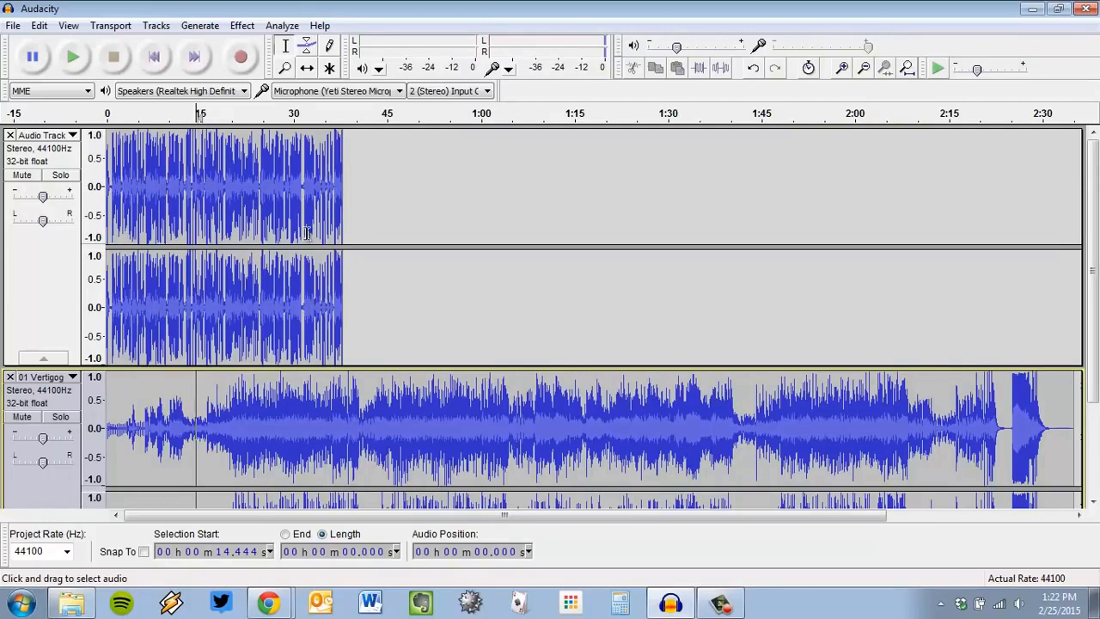
{"action": "scroll", "coordinate": [306, 232], "scroll_direction": "up", "scroll_amount": 4, "text": "ctrl"}
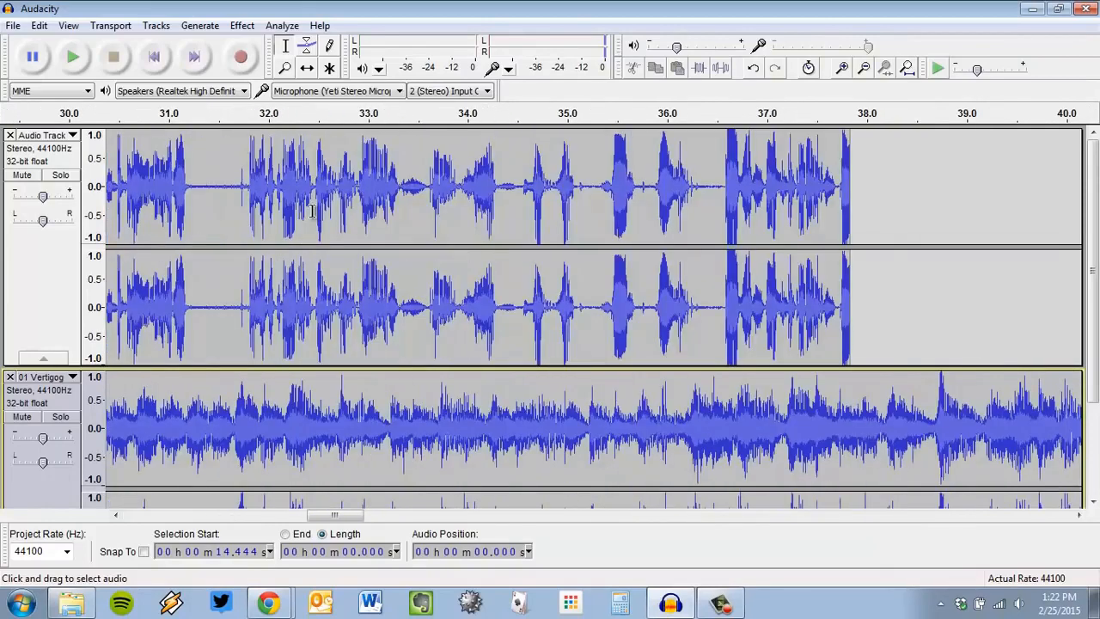
{"action": "scroll", "coordinate": [318, 215], "scroll_direction": "down", "scroll_amount": 3, "text": "ctrl"}
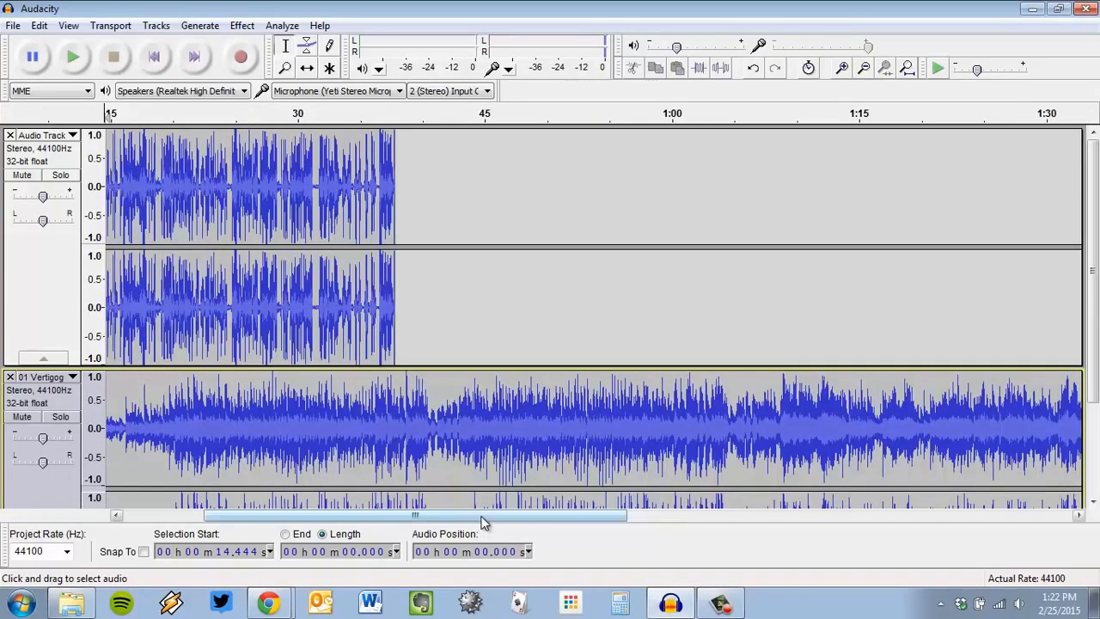
{"action": "left_click_drag", "start_coordinate": [482, 518], "coordinate": [318, 516]}
{"action": "scroll", "coordinate": [307, 378], "scroll_direction": "down", "scroll_amount": 3}
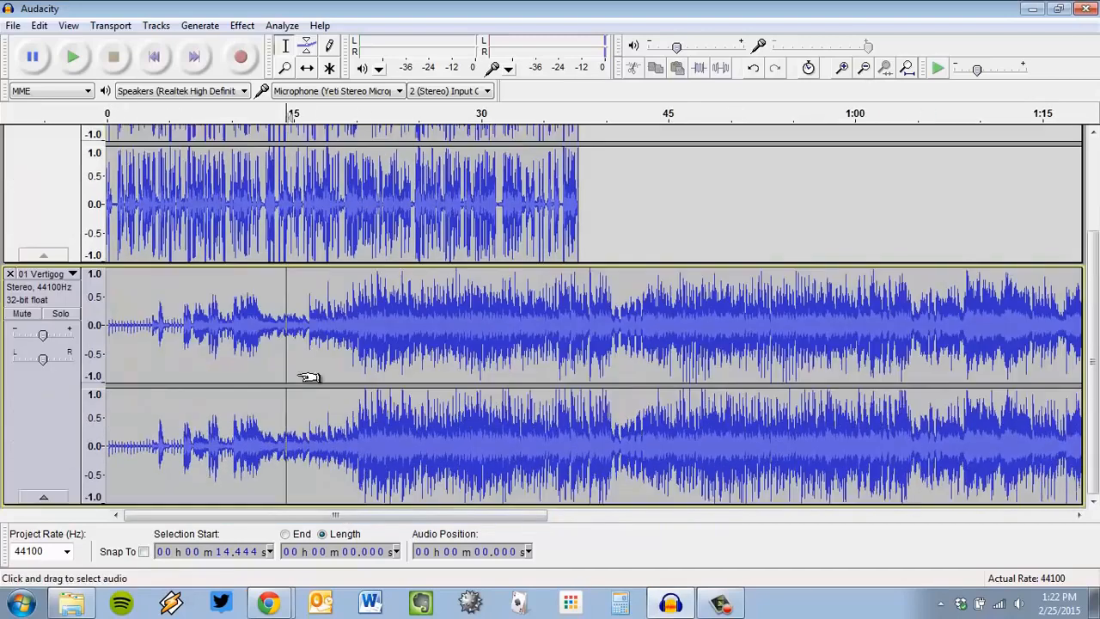
{"action": "scroll", "coordinate": [308, 378], "scroll_direction": "down", "scroll_amount": 1}
{"action": "scroll", "coordinate": [557, 348], "scroll_direction": "up", "scroll_amount": 5}
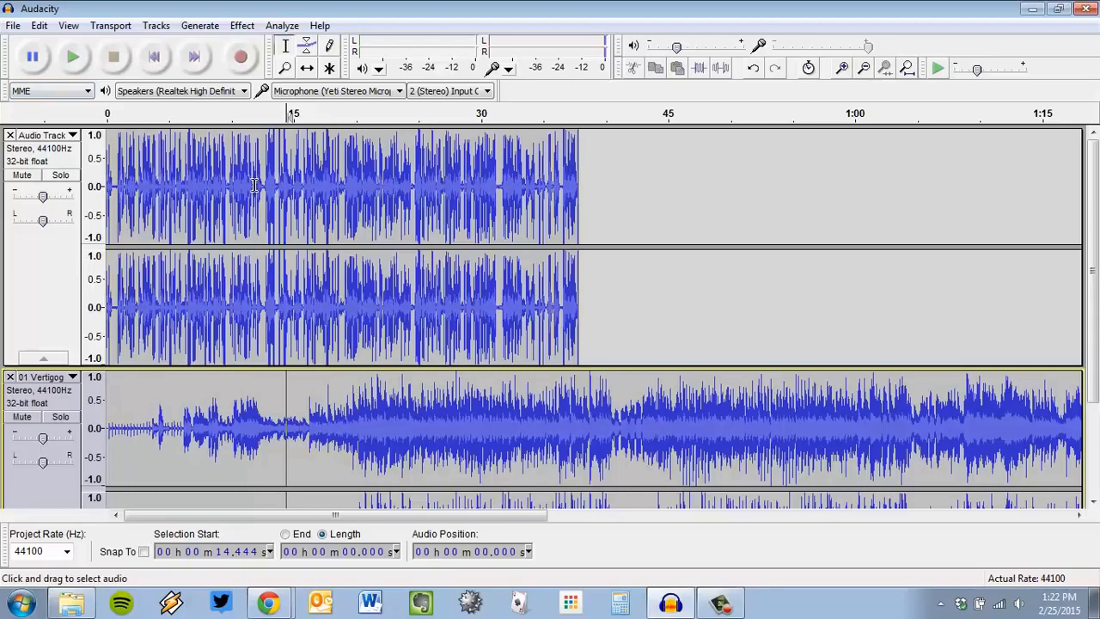
{"action": "scroll", "coordinate": [202, 250], "scroll_direction": "down", "scroll_amount": 5}
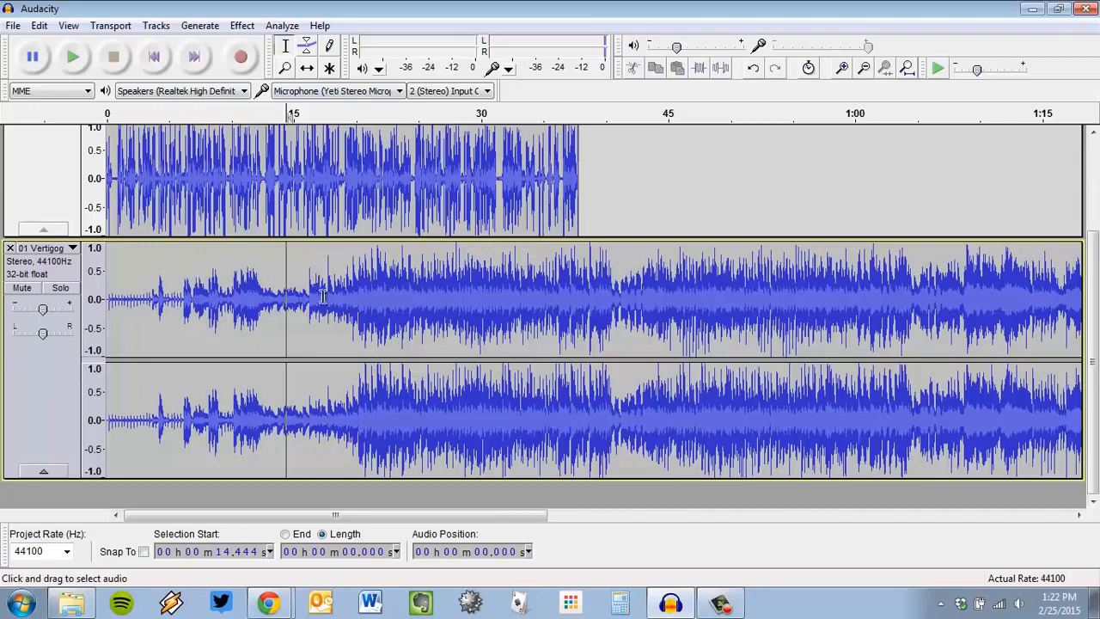
{"action": "key", "text": "ctrl+3"}
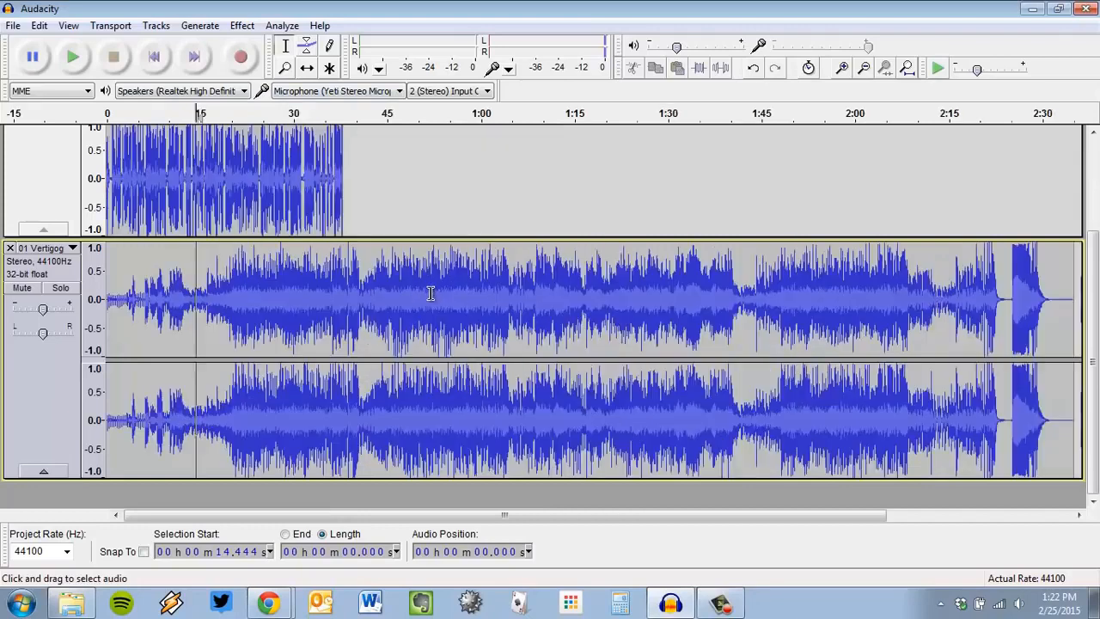
Compare where the narration ends with the full length of the music track, zooming out and back in along the timeline
{"action": "key", "text": "ctrl+3"}
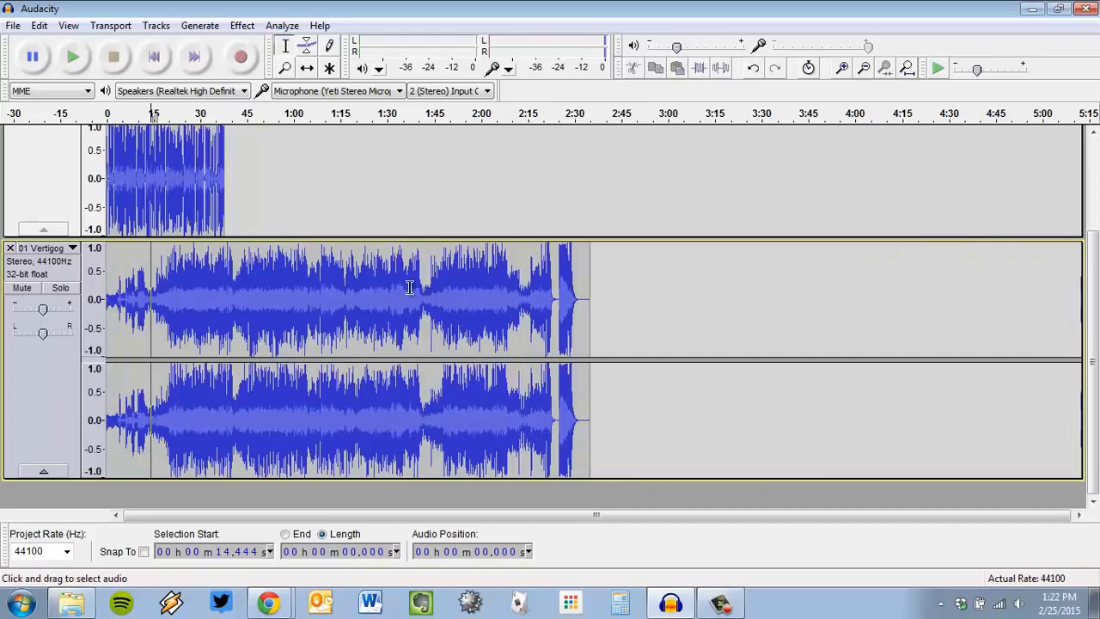
{"action": "scroll", "coordinate": [408, 288], "scroll_direction": "up", "scroll_amount": 2}
{"action": "scroll", "coordinate": [401, 297], "scroll_direction": "down", "scroll_amount": 4}
{"action": "scroll", "coordinate": [397, 297], "scroll_direction": "up", "scroll_amount": 3}
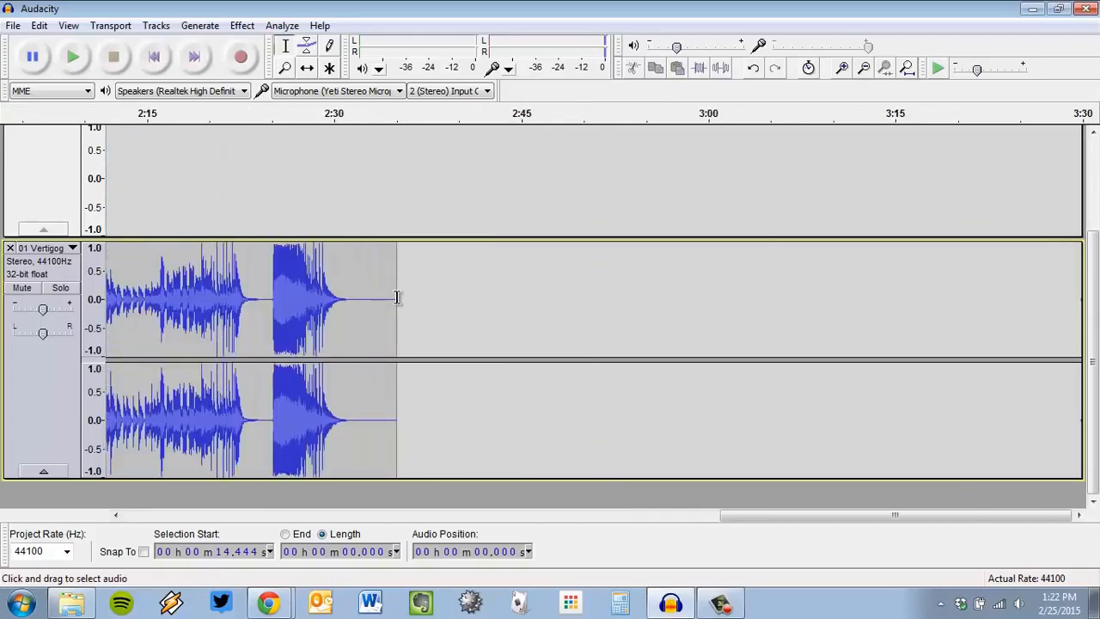
{"action": "left_click_drag", "start_coordinate": [722, 515], "coordinate": [251, 522]}
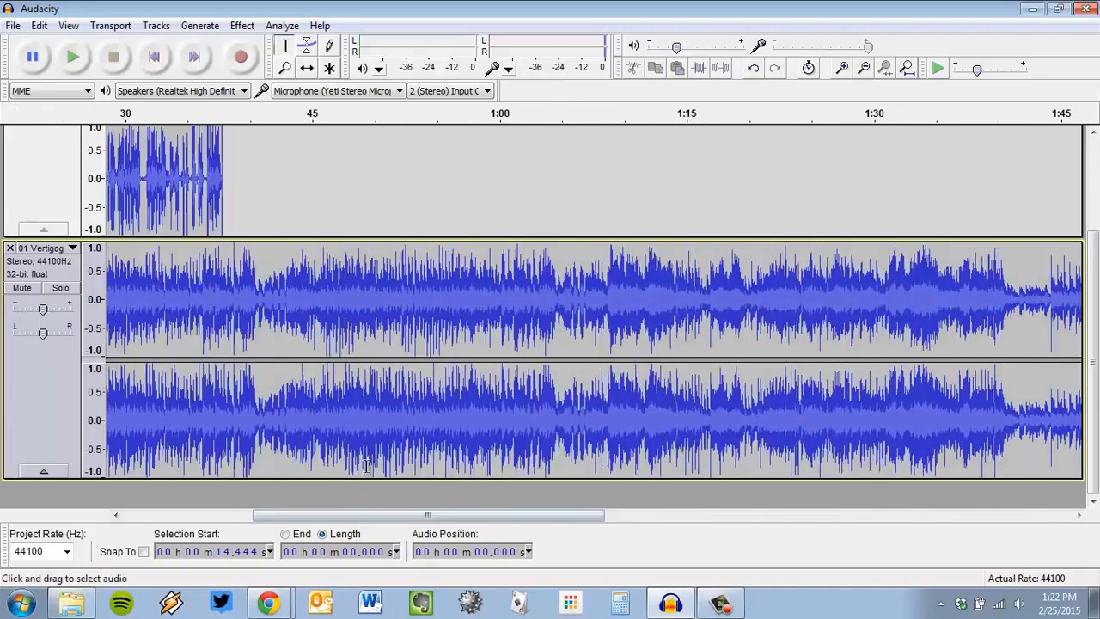
{"action": "scroll", "coordinate": [361, 449], "scroll_direction": "down", "scroll_amount": 3}
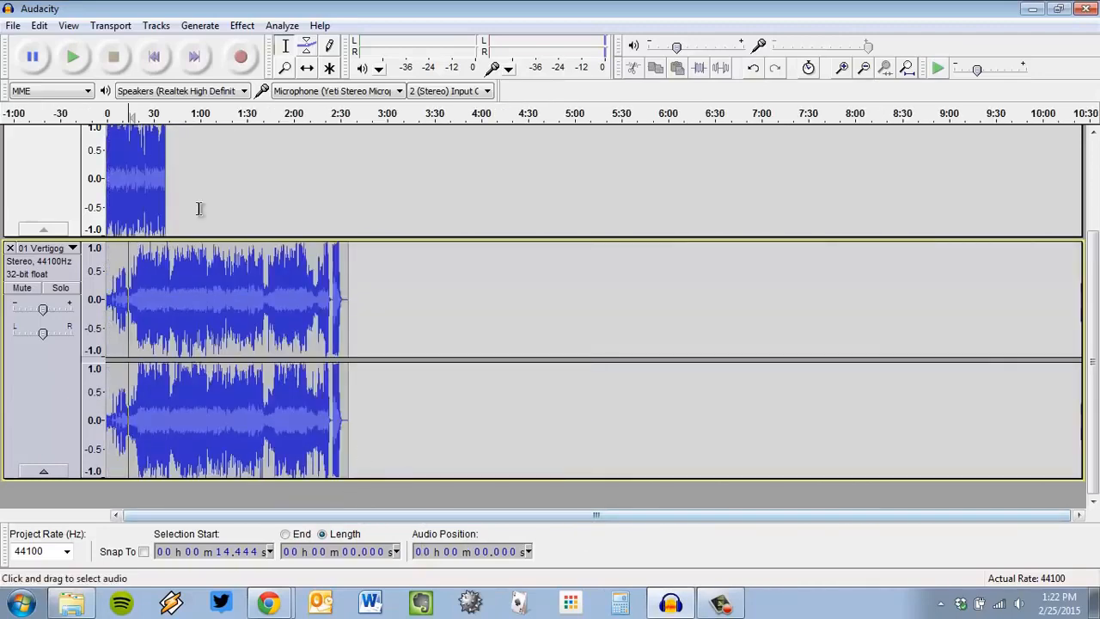
{"action": "scroll", "coordinate": [169, 290], "scroll_direction": "up", "scroll_amount": 3}
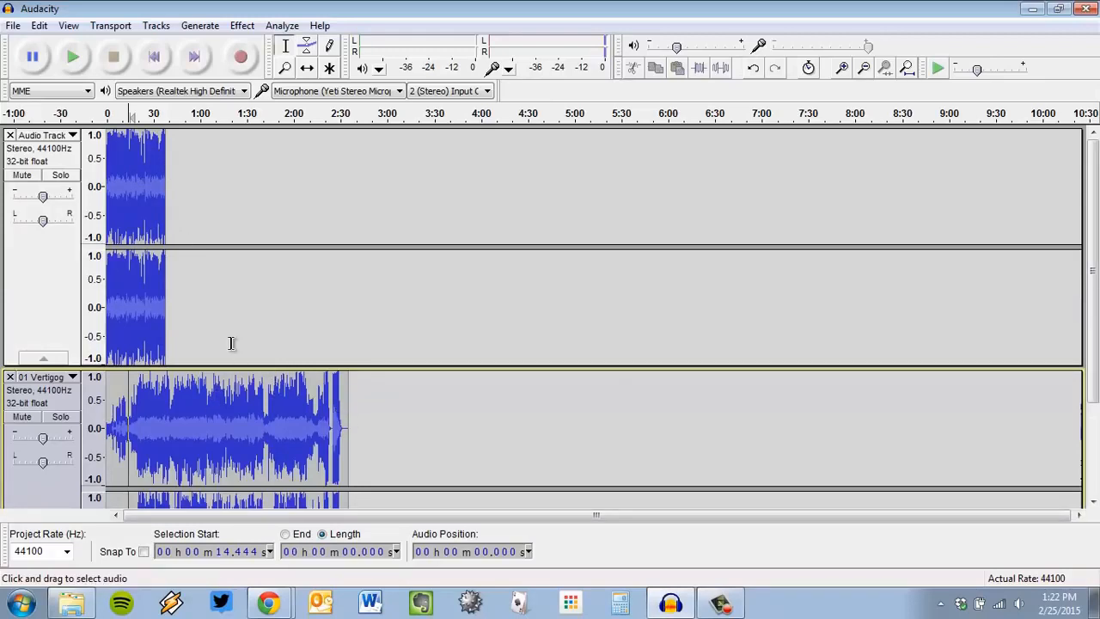
{"action": "scroll", "coordinate": [232, 344], "scroll_direction": "up", "scroll_amount": 2}
{"action": "left_click_drag", "start_coordinate": [501, 522], "coordinate": [143, 514]}
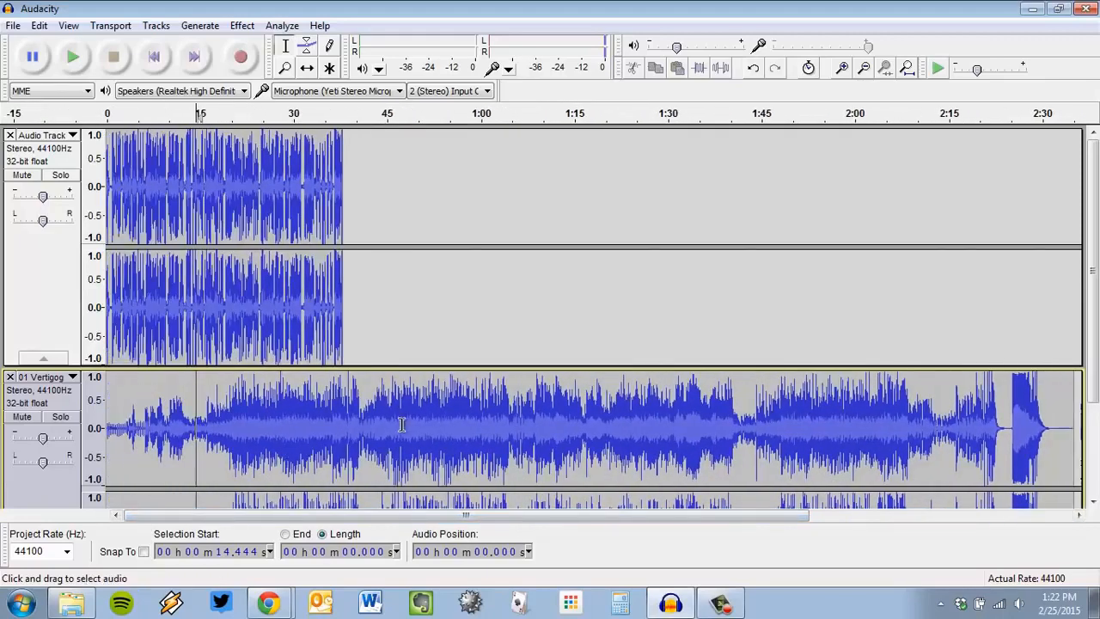
{"action": "scroll", "coordinate": [404, 423], "scroll_direction": "down", "scroll_amount": 2}
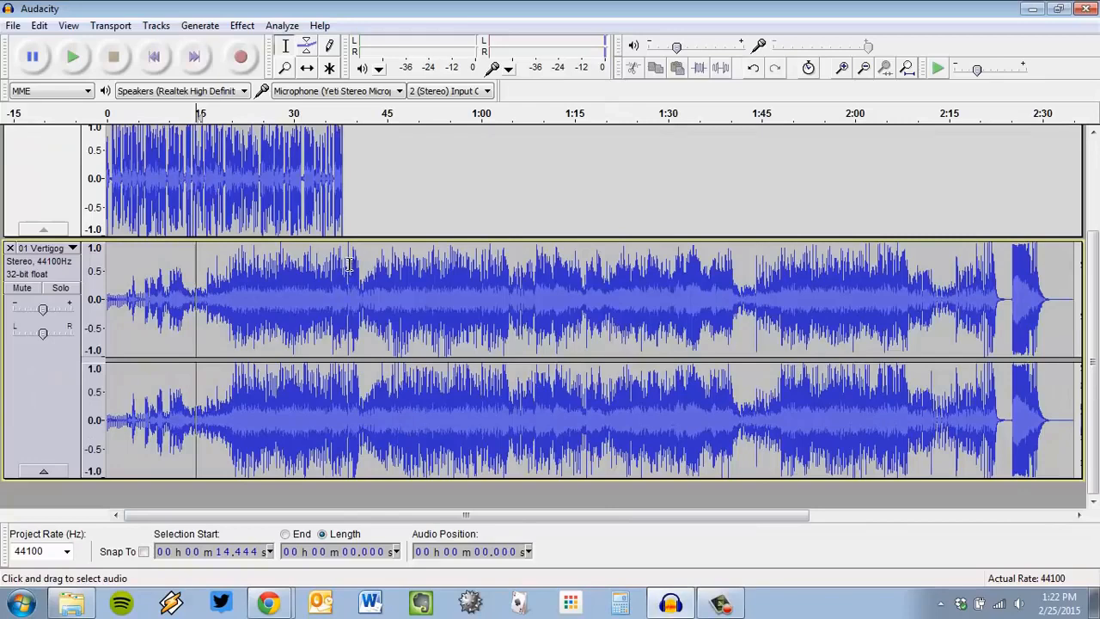
Delete the part of the music track that runs past the narration's end, from 37.825 s to the end of the song
{"action": "left_click_drag", "start_coordinate": [344, 265], "coordinate": [1047, 282]}
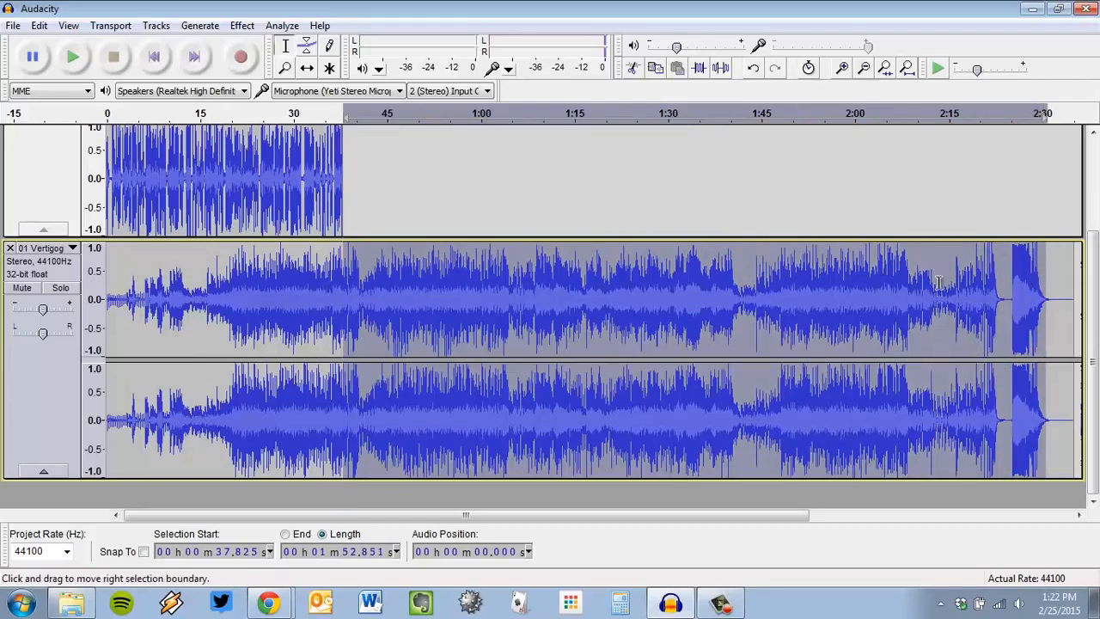
{"action": "left_click", "coordinate": [843, 287]}
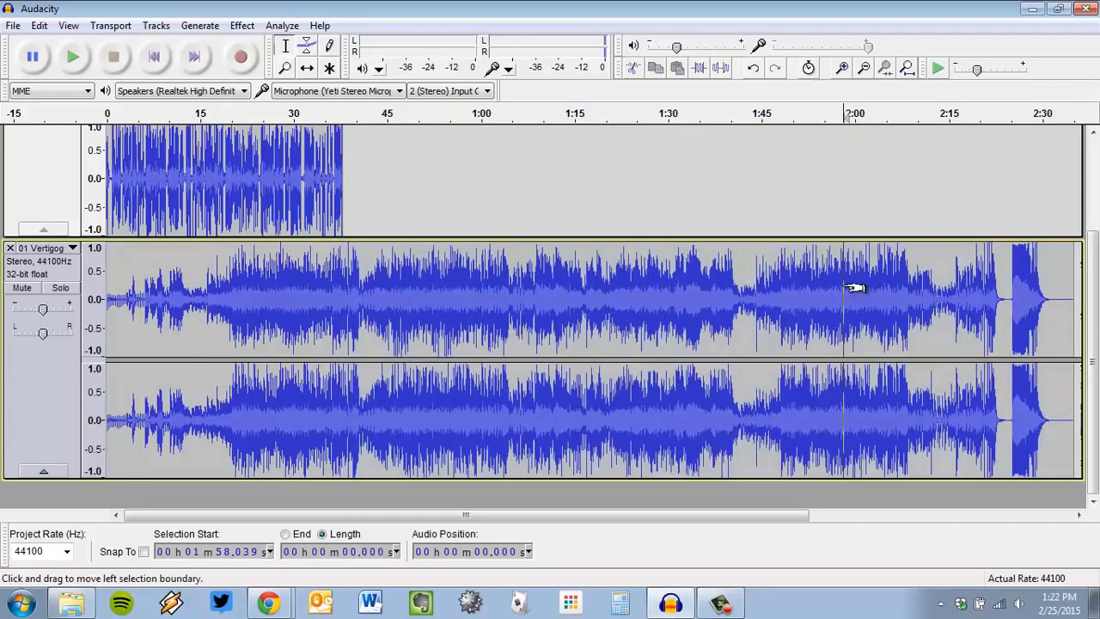
{"action": "left_click", "coordinate": [286, 48]}
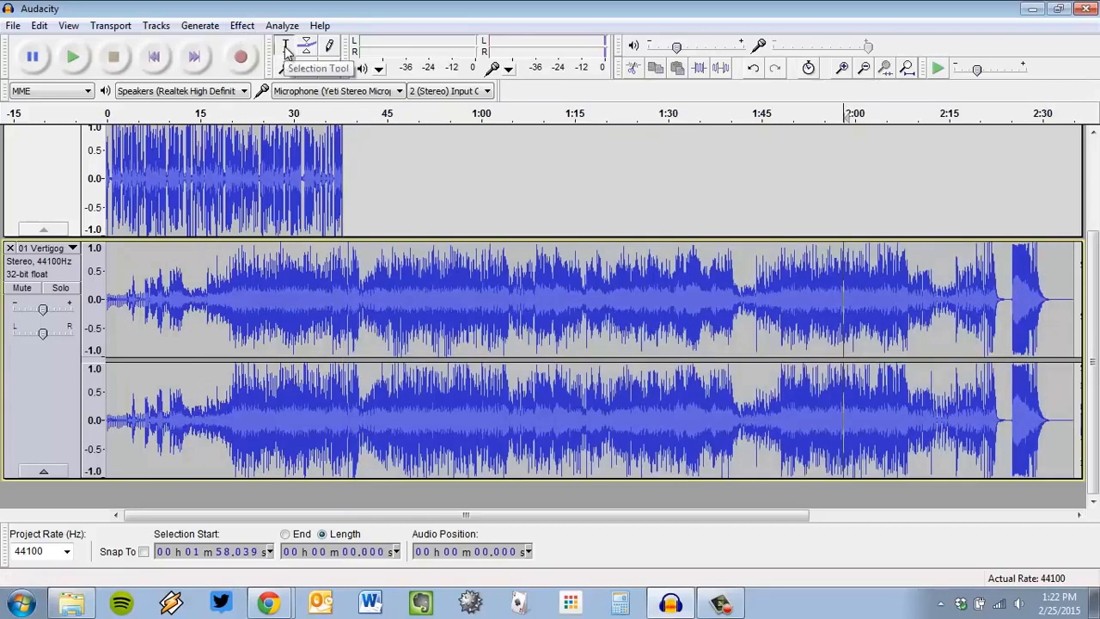
{"action": "left_click", "coordinate": [342, 277]}
{"action": "left_click_drag", "start_coordinate": [472, 282], "coordinate": [1091, 311]}
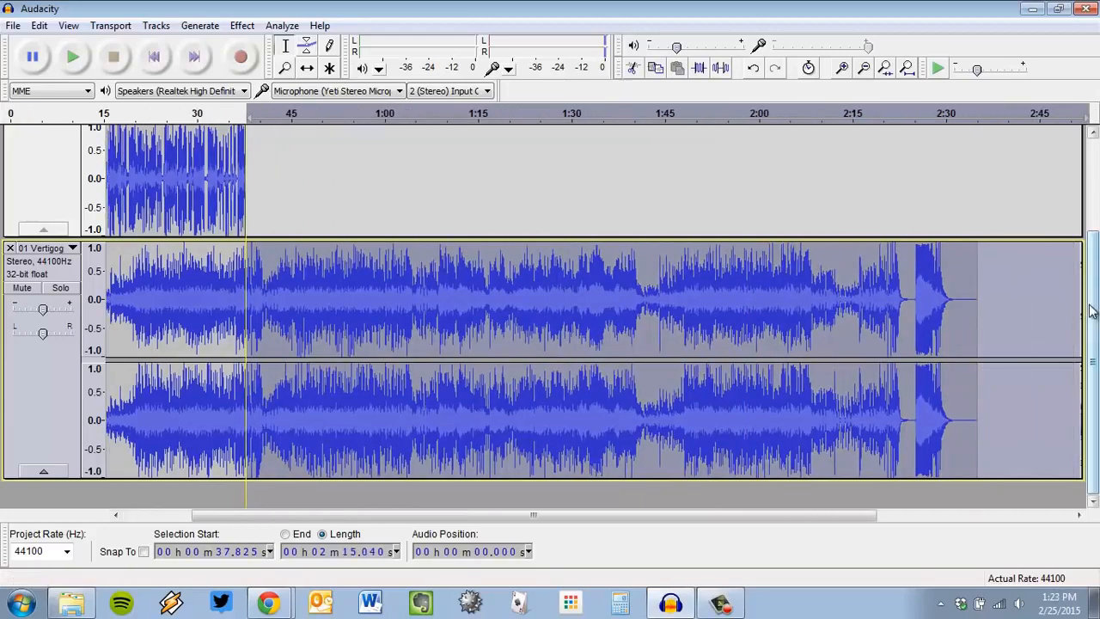
{"action": "key", "text": "Delete"}
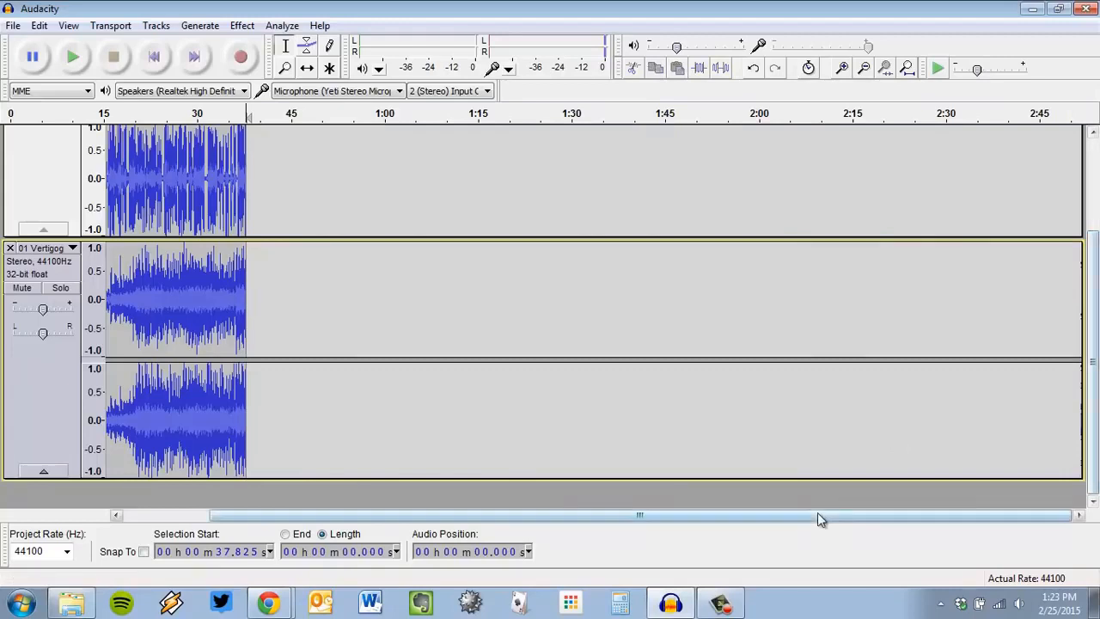
Cut a passage of about 3.08 seconds out of the narration track, starting at 15.706 s
{"action": "left_click_drag", "start_coordinate": [818, 514], "coordinate": [569, 497]}
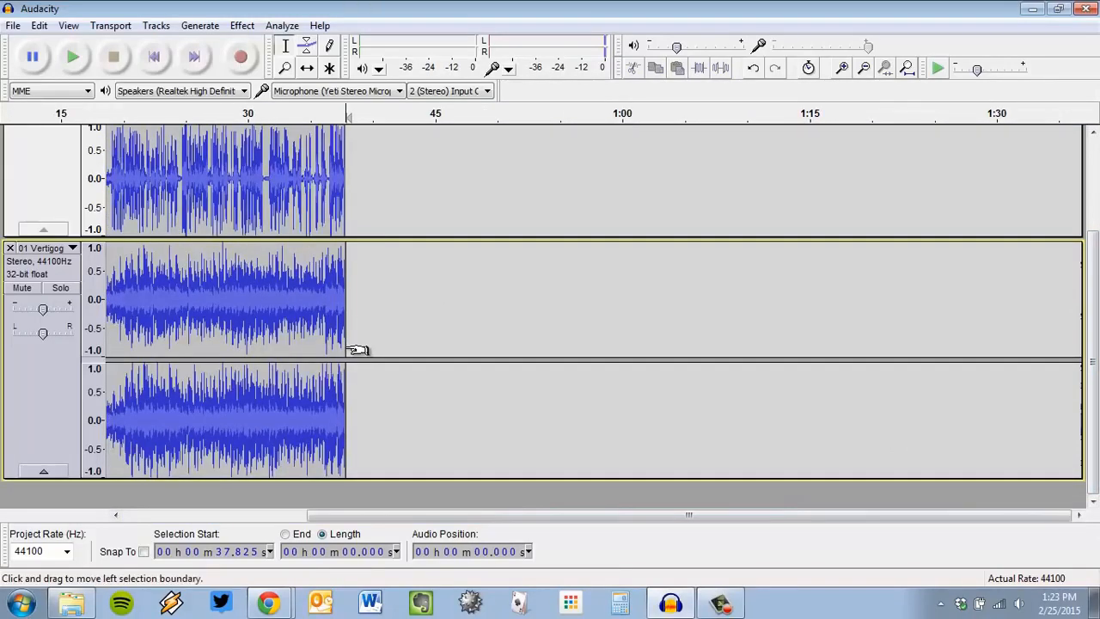
{"action": "key", "text": "ctrl+1"}
{"action": "scroll", "coordinate": [291, 421], "scroll_direction": "up", "scroll_amount": 1, "text": "ctrl"}
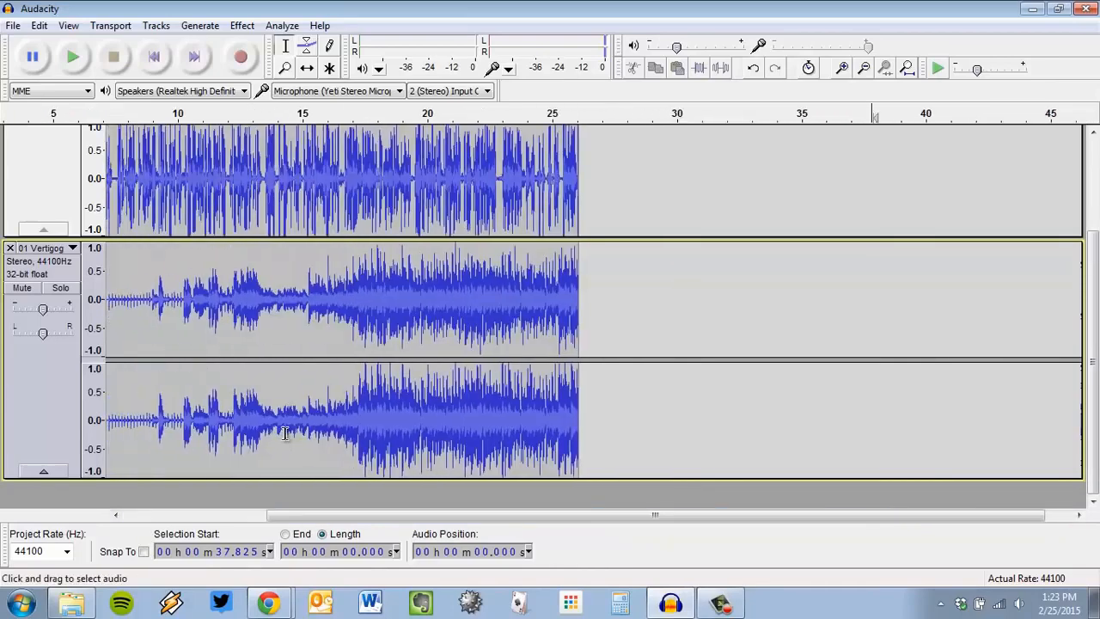
{"action": "scroll", "coordinate": [302, 382], "scroll_direction": "up", "scroll_amount": 1, "text": "ctrl"}
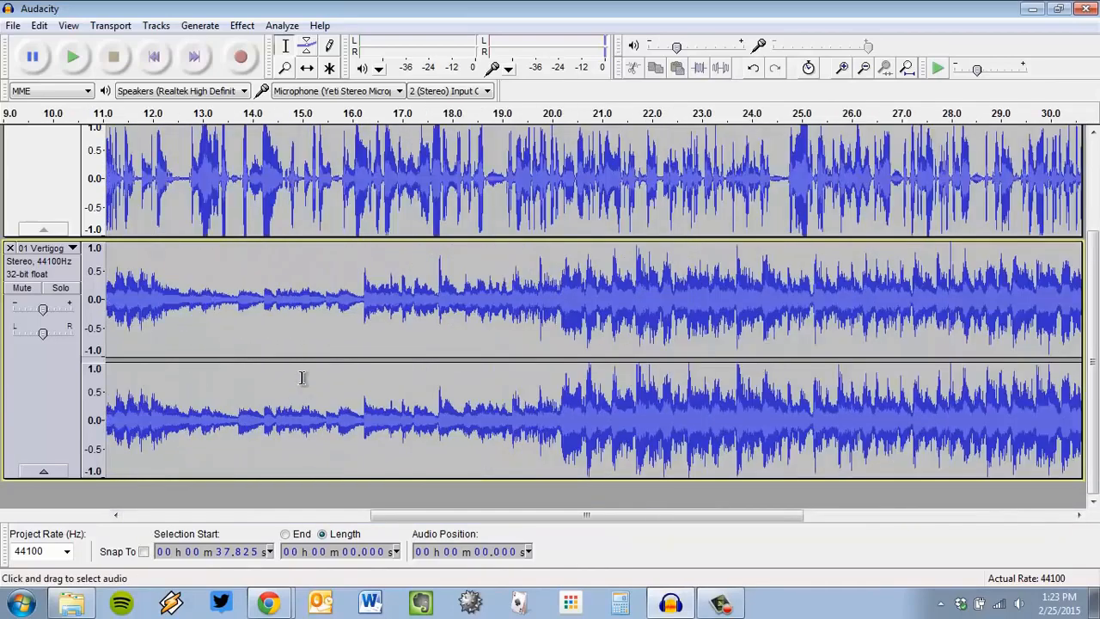
{"action": "scroll", "coordinate": [523, 401], "scroll_direction": "up", "scroll_amount": 3}
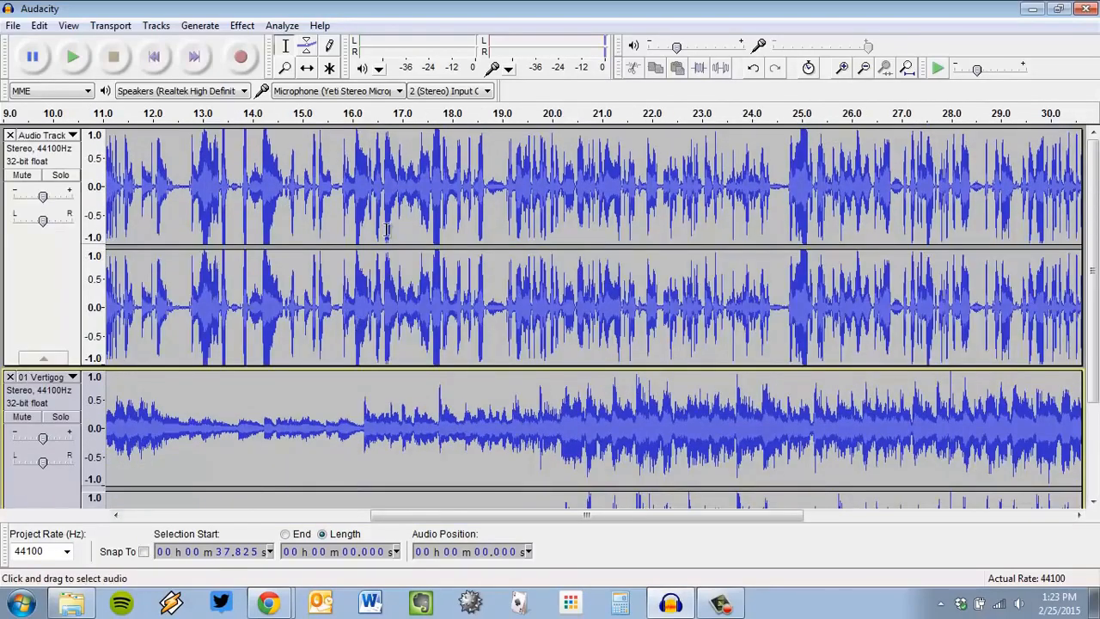
{"action": "scroll", "coordinate": [449, 223], "scroll_direction": "down", "scroll_amount": 3}
{"action": "scroll", "coordinate": [498, 249], "scroll_direction": "up", "scroll_amount": 3}
{"action": "left_click", "coordinate": [566, 193]}
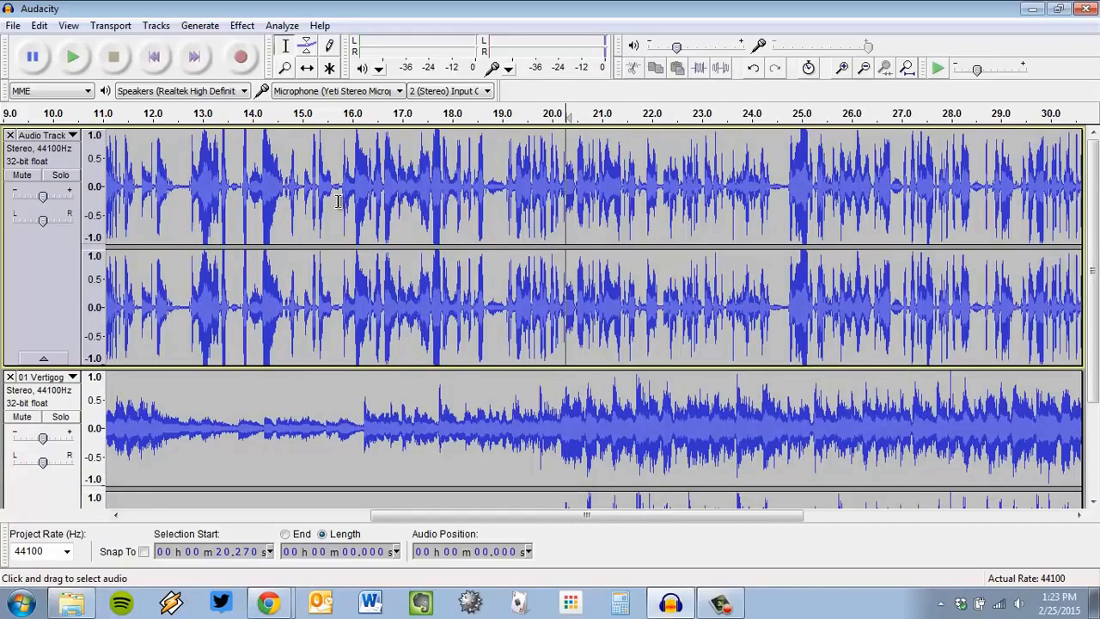
{"action": "left_click_drag", "start_coordinate": [338, 201], "coordinate": [491, 195]}
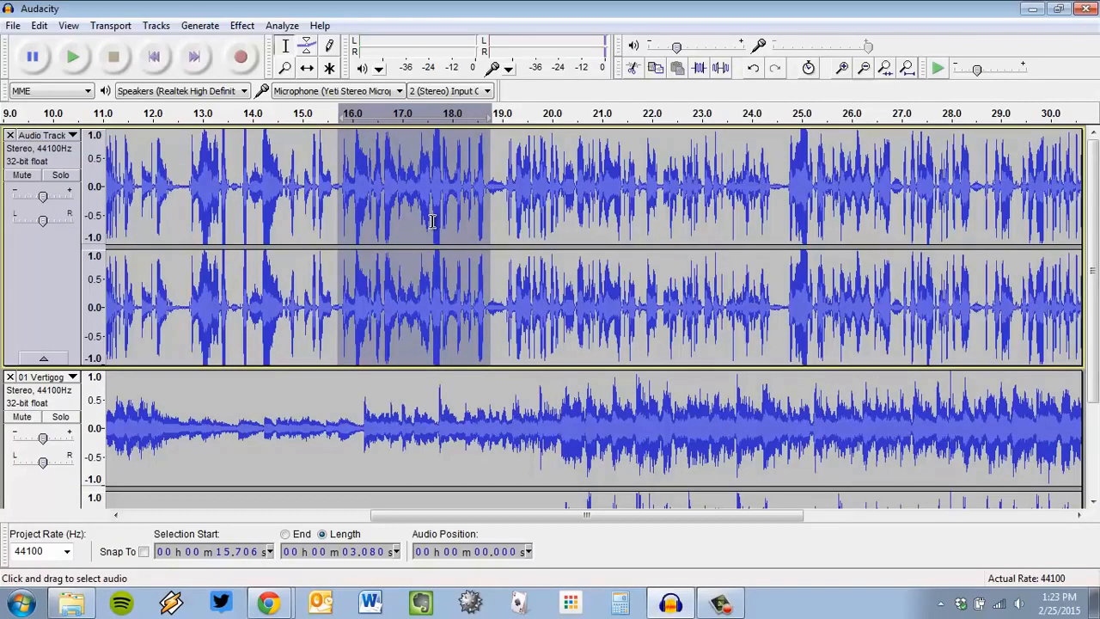
{"action": "key", "text": "Delete"}
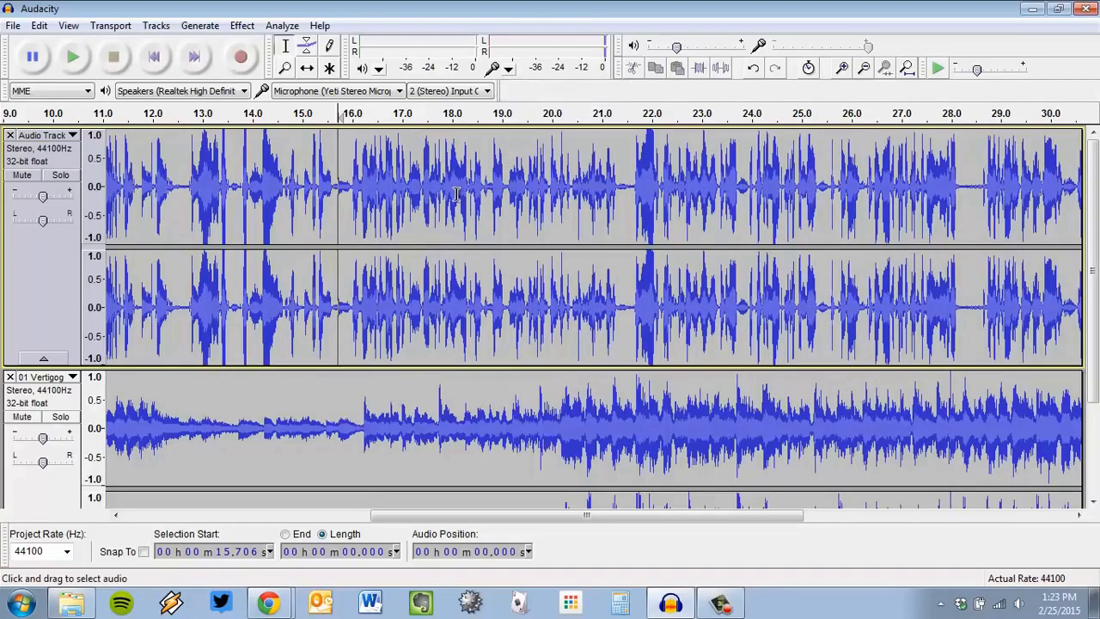
Split the narration clip at about 20.3 s
{"action": "scroll", "coordinate": [456, 193], "scroll_direction": "down", "scroll_amount": 3}
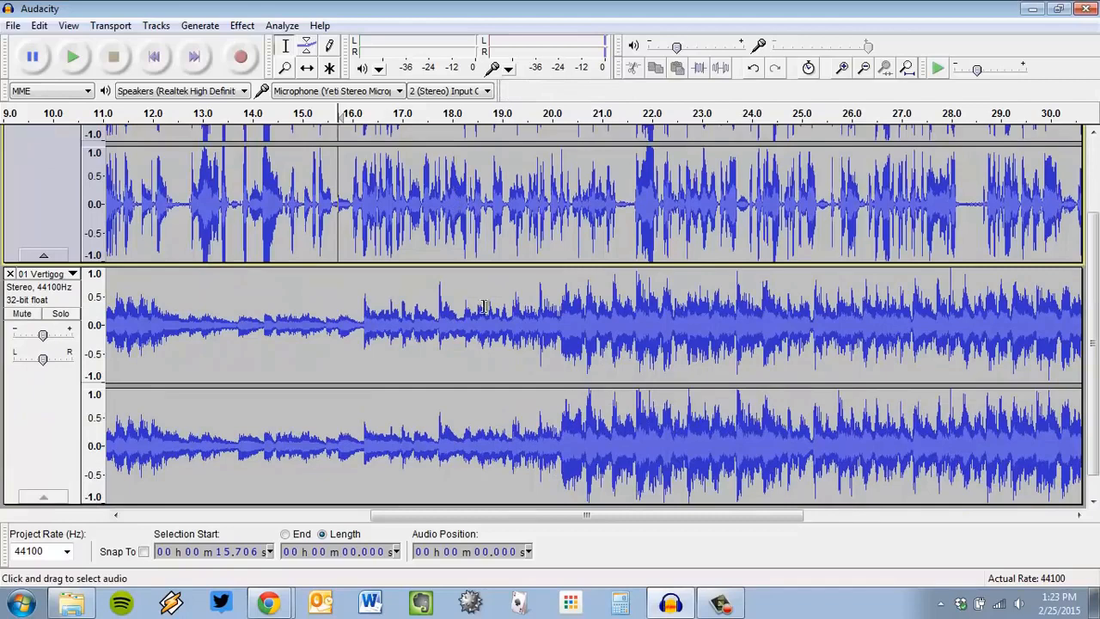
{"action": "left_click", "coordinate": [565, 340]}
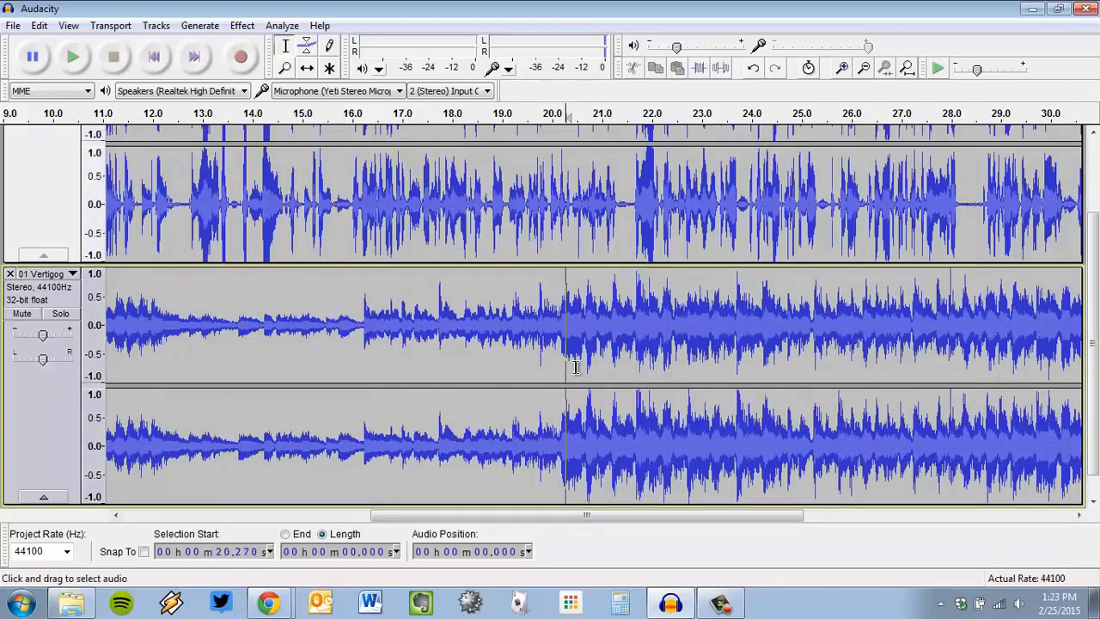
{"action": "scroll", "coordinate": [571, 361], "scroll_direction": "up", "scroll_amount": 2}
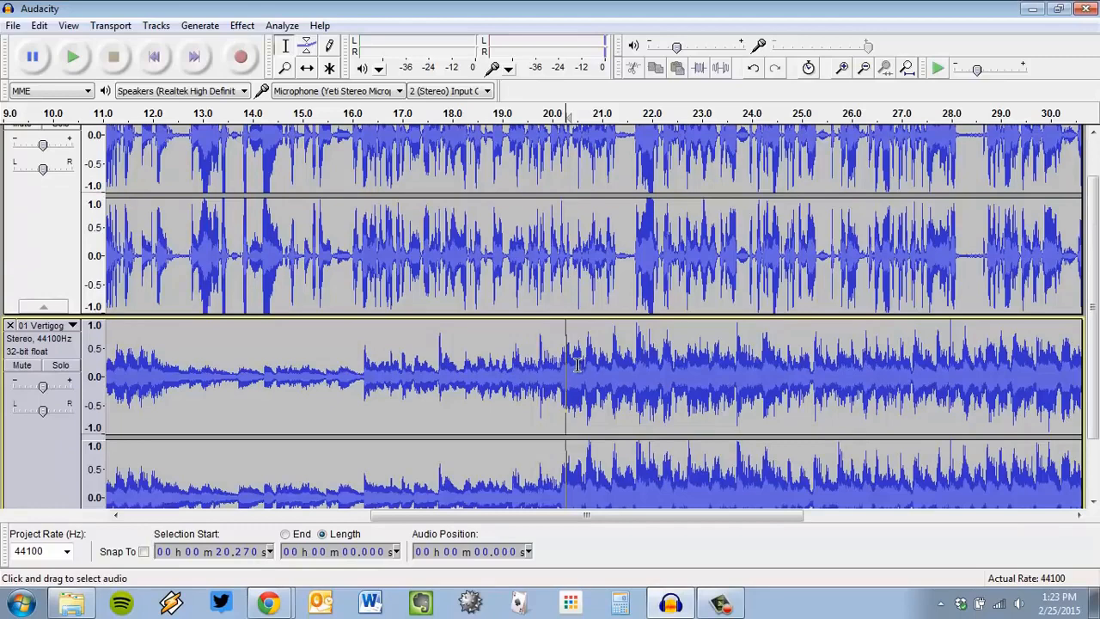
{"action": "scroll", "coordinate": [577, 365], "scroll_direction": "up", "scroll_amount": 2}
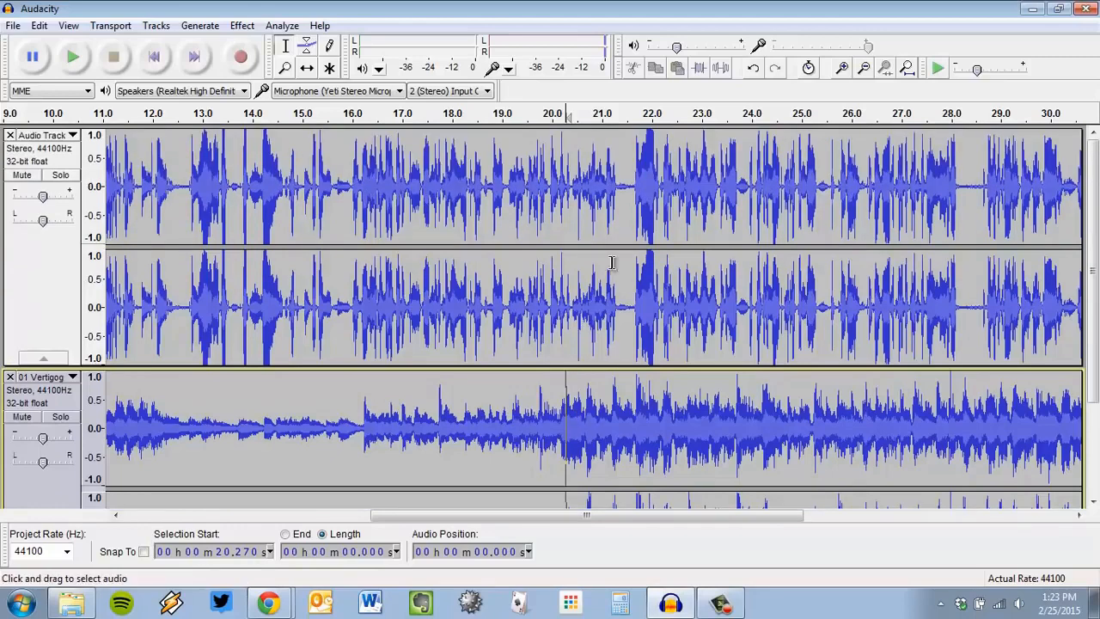
{"action": "left_click", "coordinate": [563, 162]}
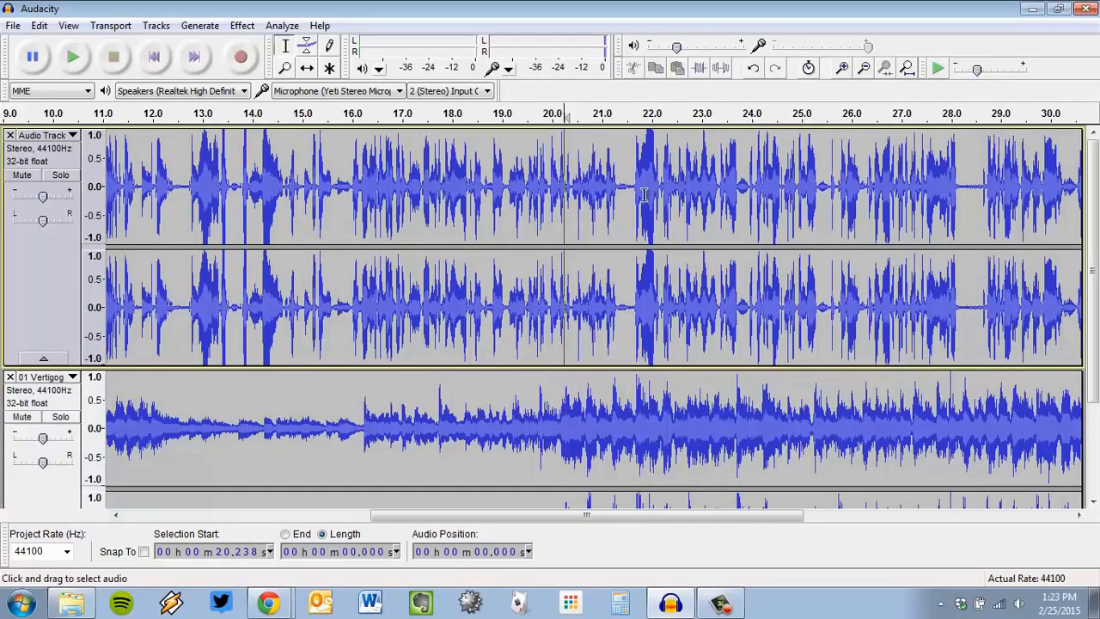
{"action": "left_click", "coordinate": [568, 215]}
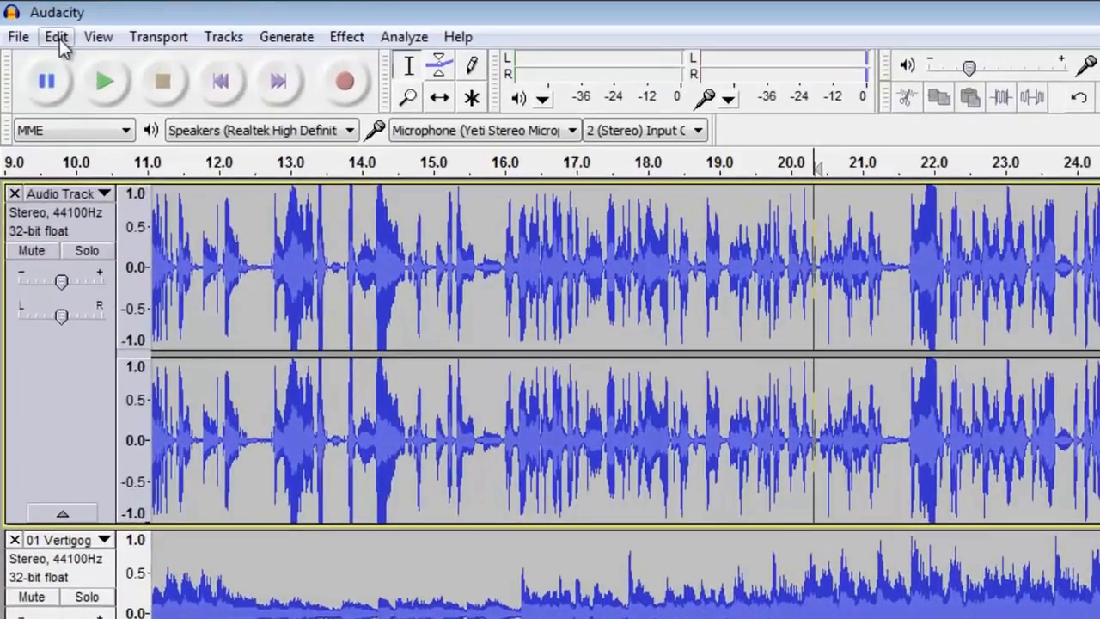
{"action": "left_click", "coordinate": [39, 25]}
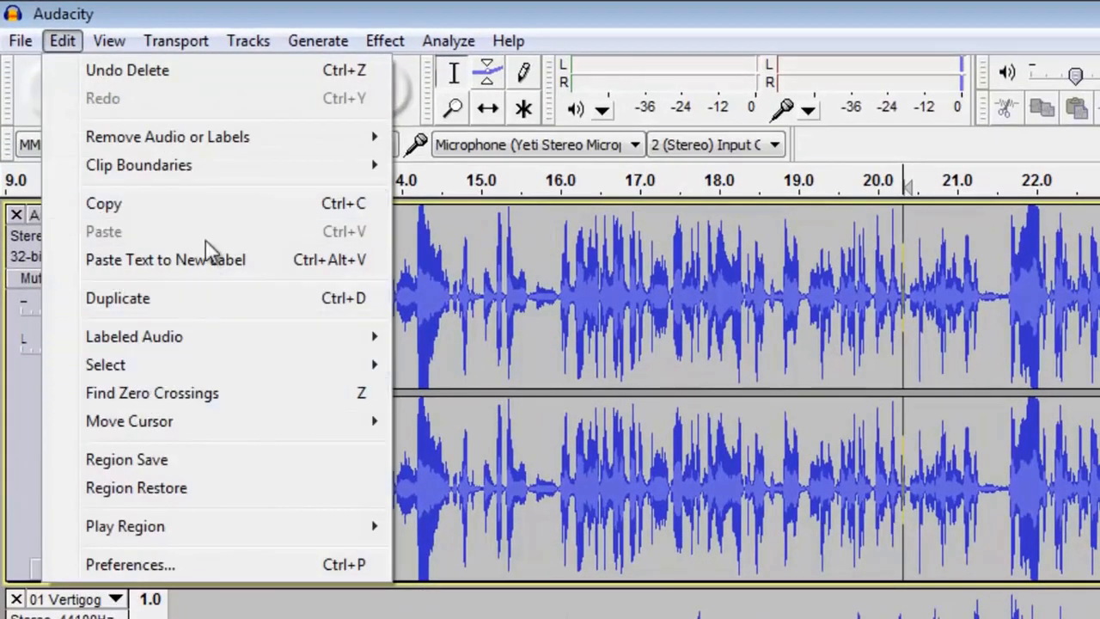
{"action": "mouse_move", "coordinate": [214, 182]}
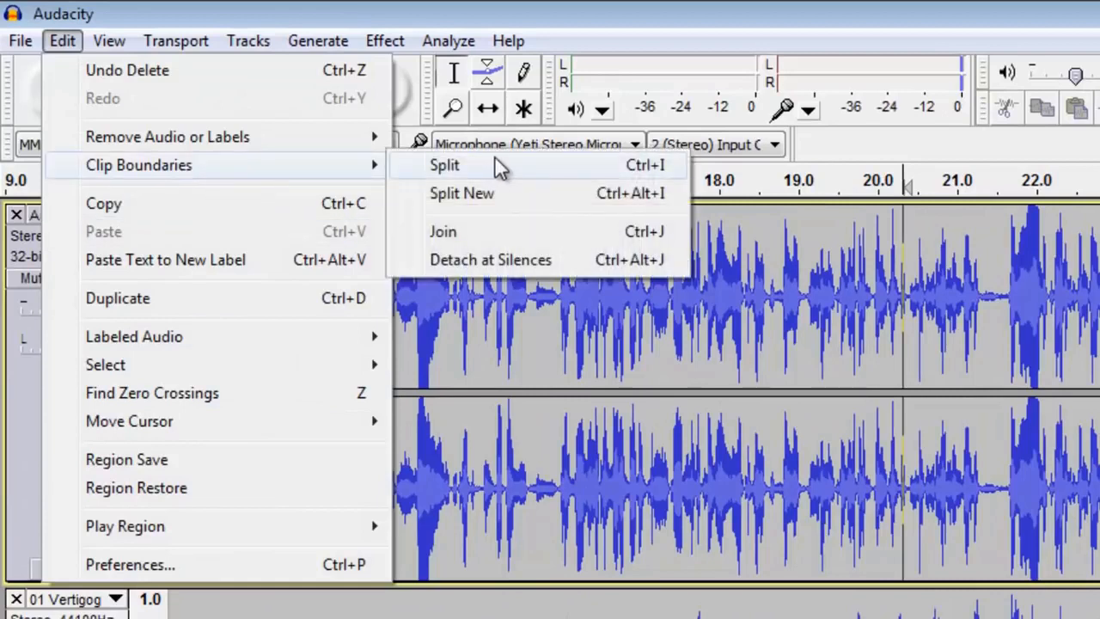
{"action": "left_click", "coordinate": [570, 165]}
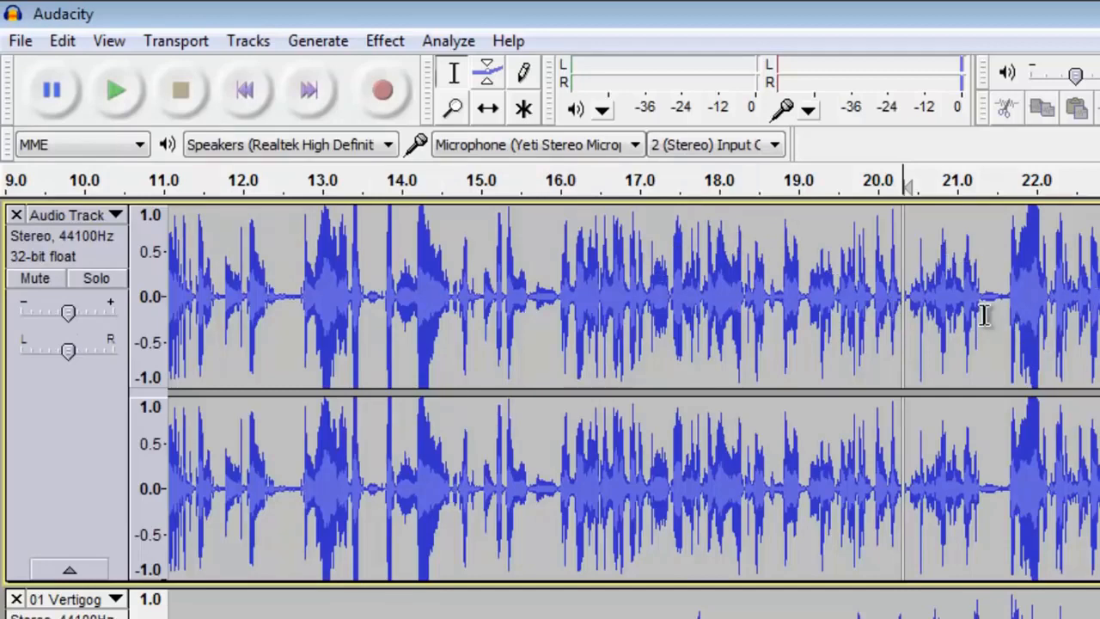
Move the music track about 2.5 seconds later on the timeline with the Time Shift tool
{"action": "scroll", "coordinate": [985, 314], "scroll_direction": "up", "scroll_amount": 2, "text": "ctrl"}
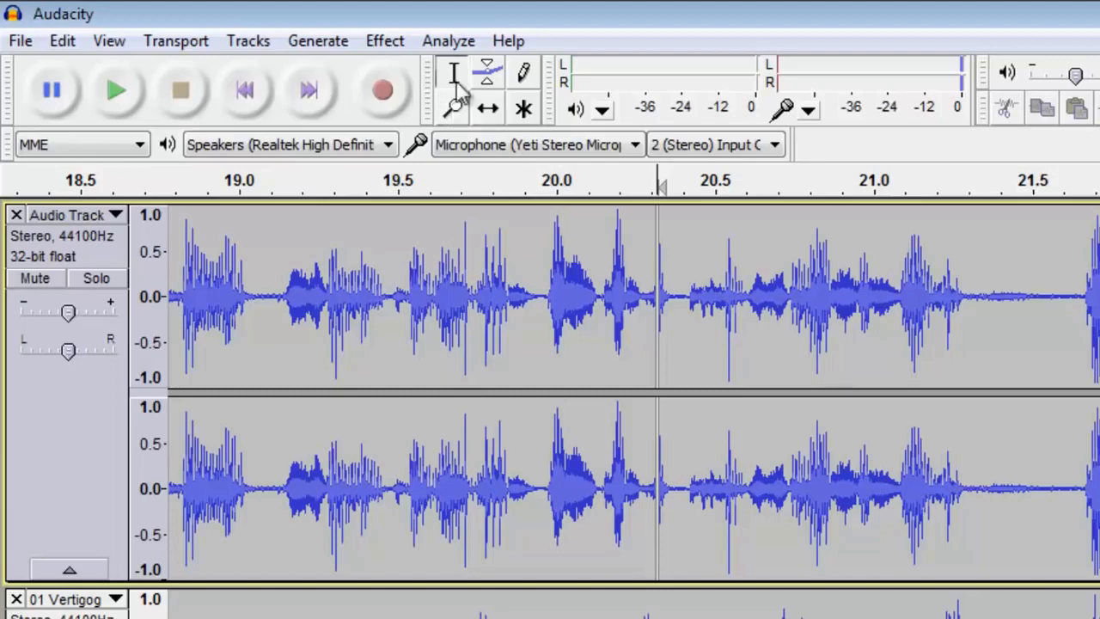
{"action": "left_click", "coordinate": [492, 112]}
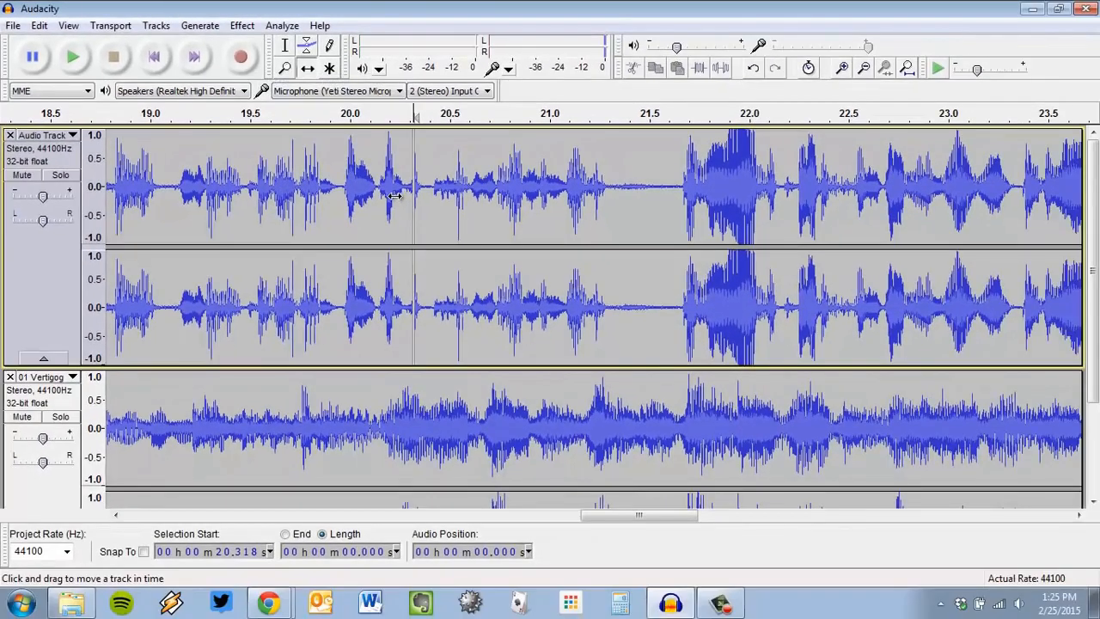
{"action": "scroll", "coordinate": [394, 196], "scroll_direction": "down", "scroll_amount": 3}
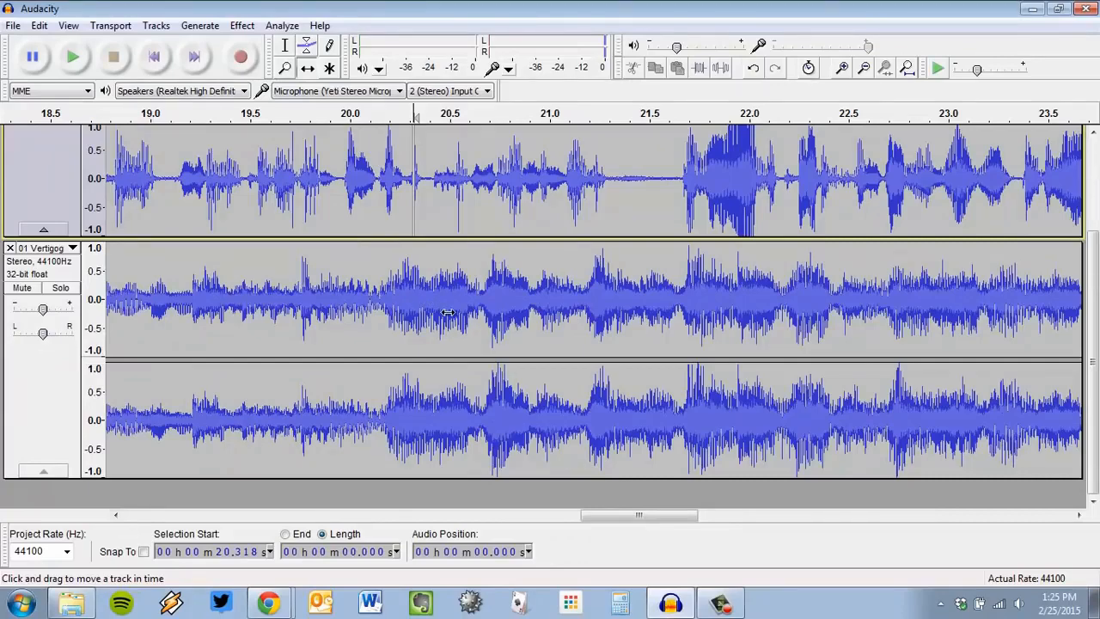
{"action": "left_click_drag", "start_coordinate": [447, 313], "coordinate": [679, 299]}
{"action": "scroll", "coordinate": [511, 301], "scroll_direction": "down", "scroll_amount": 2}
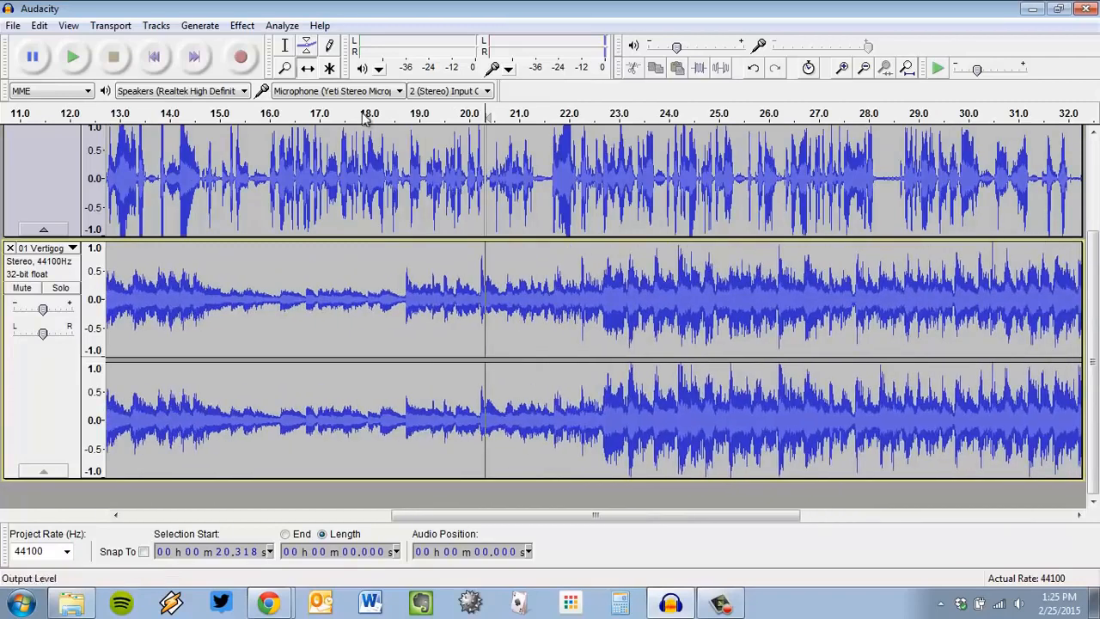
Try the Selection tool on the music track, place the cursor at 20.318 s, and shift the music about 1.3 seconds later
{"action": "left_click", "coordinate": [285, 48]}
{"action": "left_click_drag", "start_coordinate": [352, 288], "coordinate": [805, 328]}
{"action": "left_click", "coordinate": [482, 314]}
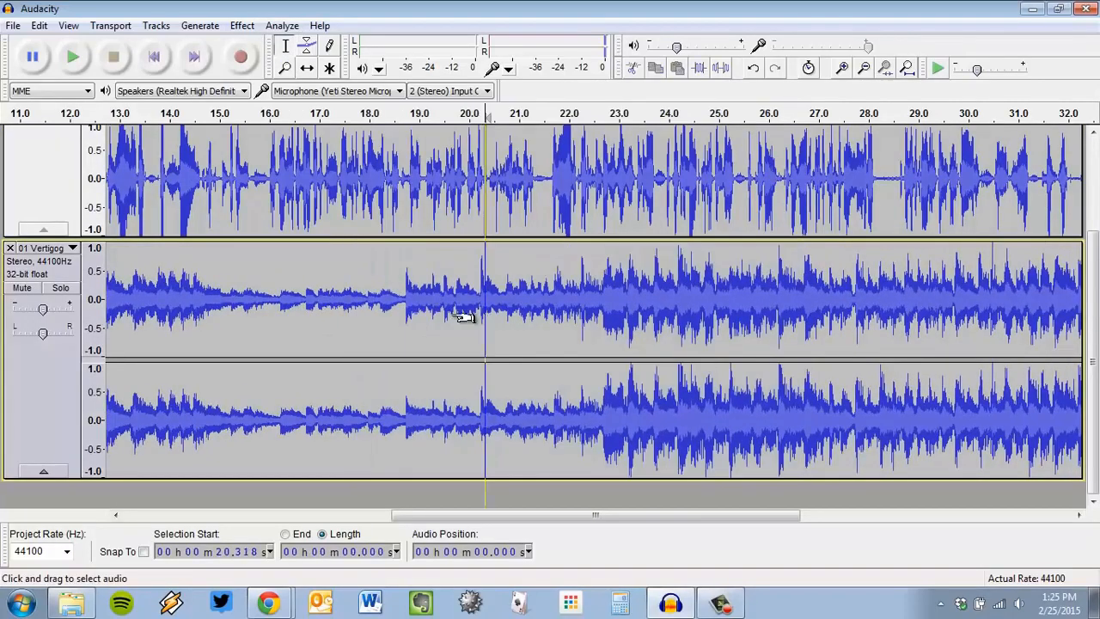
{"action": "left_click", "coordinate": [307, 70]}
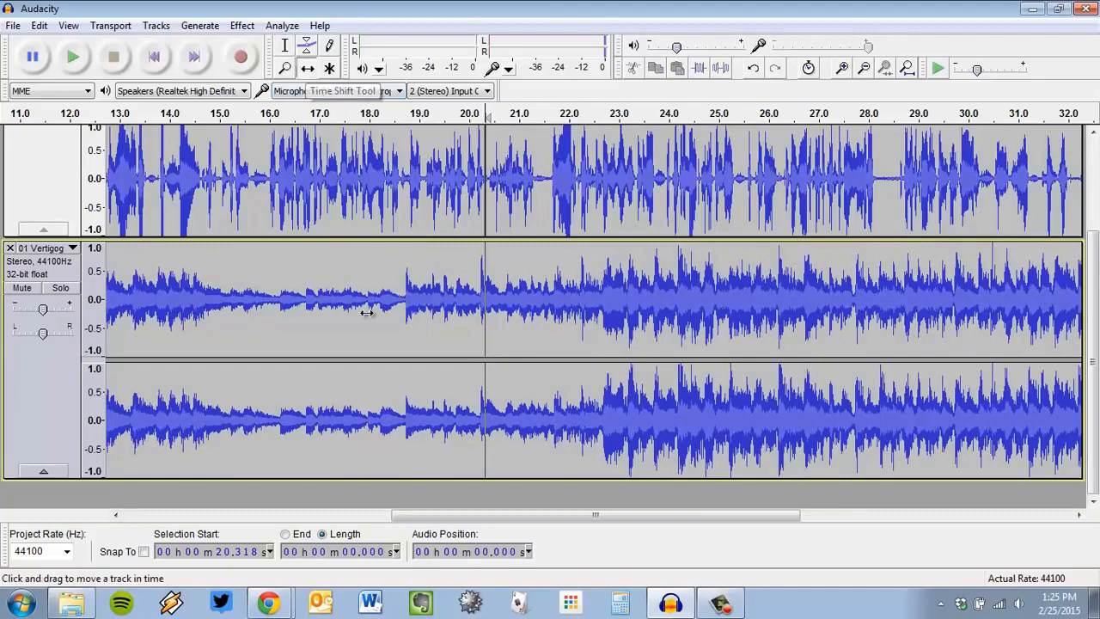
{"action": "left_click_drag", "start_coordinate": [370, 311], "coordinate": [440, 330]}
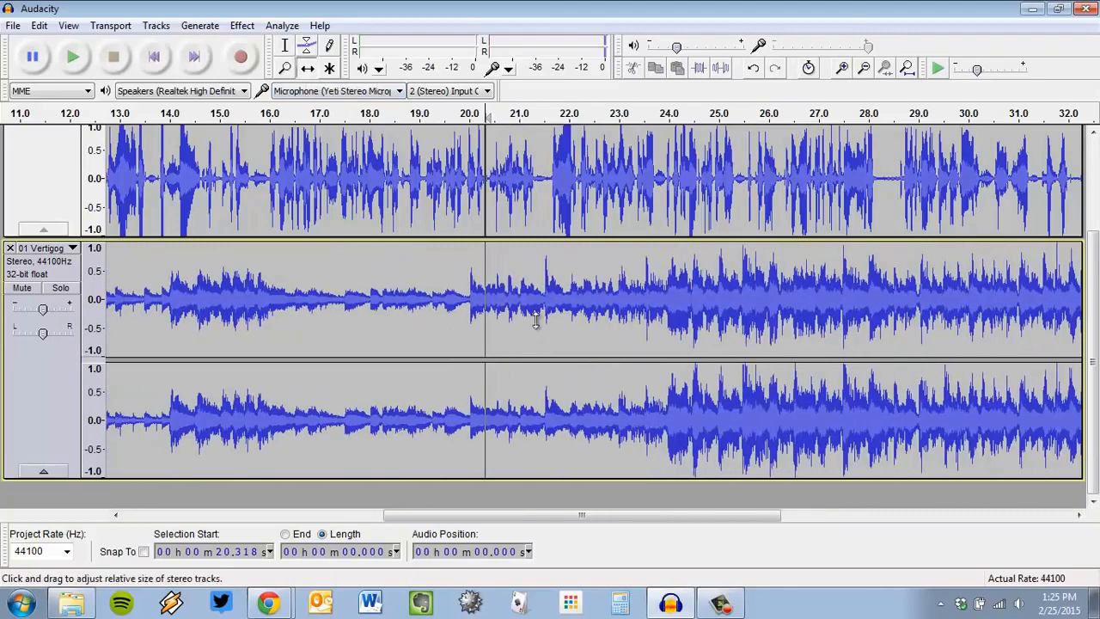
Shift the music about 4.4 seconds later, then separate the two narration clips to leave a gap from about 20.6 to 23.3 s
{"action": "left_click_drag", "start_coordinate": [607, 302], "coordinate": [643, 290]}
{"action": "scroll", "coordinate": [900, 340], "scroll_direction": "up", "scroll_amount": 3}
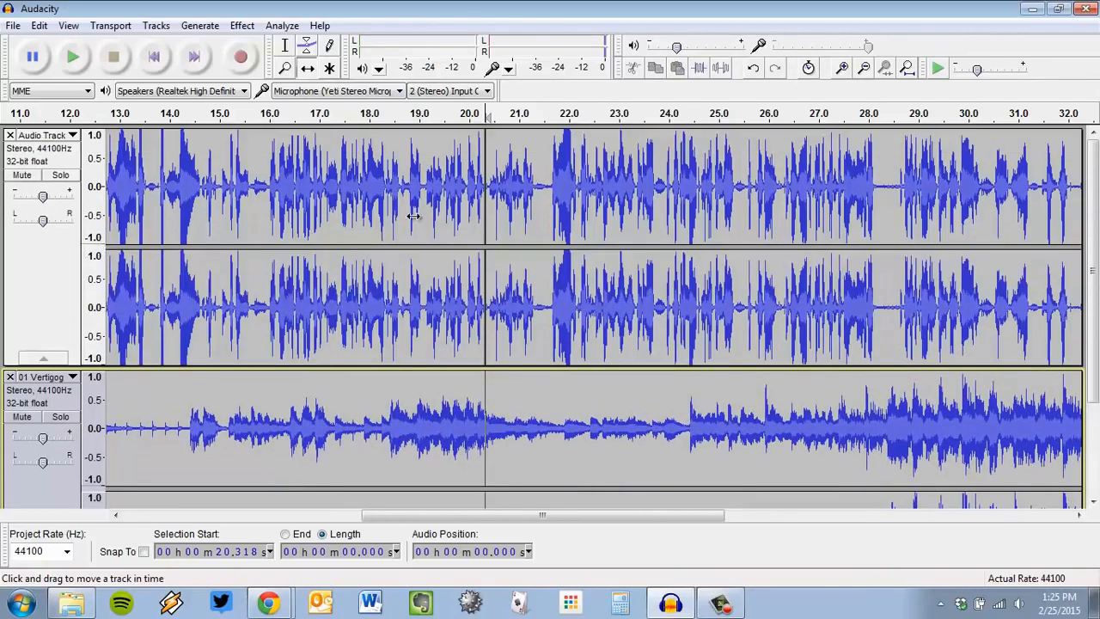
{"action": "left_click_drag", "start_coordinate": [488, 196], "coordinate": [661, 206]}
{"action": "left_click_drag", "start_coordinate": [674, 206], "coordinate": [727, 207]}
{"action": "left_click_drag", "start_coordinate": [388, 176], "coordinate": [356, 202]}
{"action": "left_click_drag", "start_coordinate": [424, 200], "coordinate": [402, 203]}
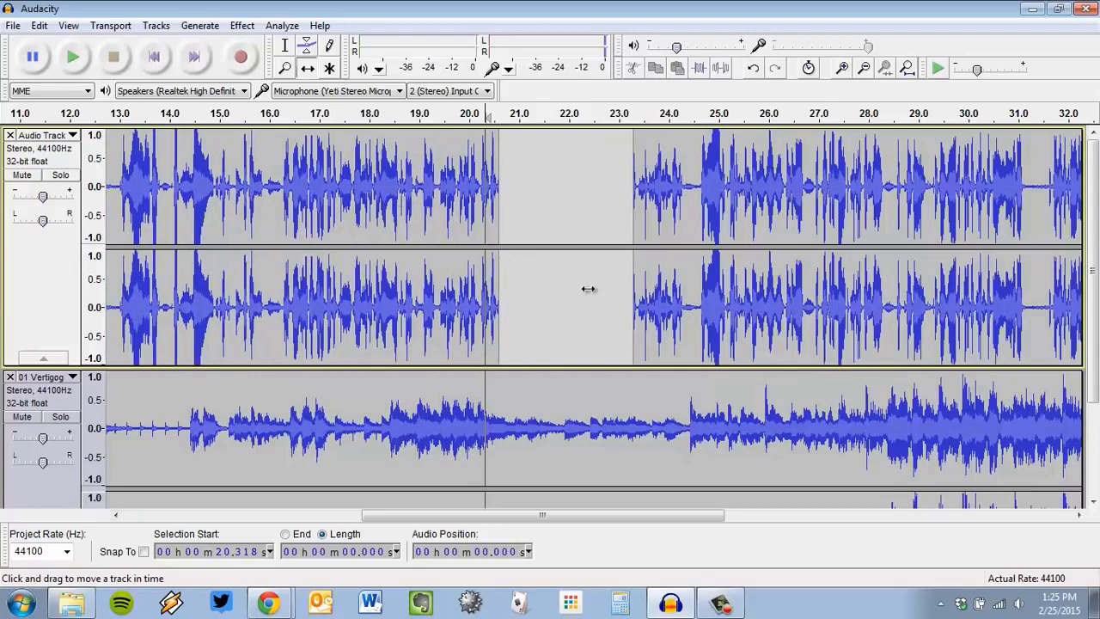
Shift the music about 2.5 seconds later so its louder passage falls within the gap between the narration clips
{"action": "scroll", "coordinate": [516, 291], "scroll_direction": "down", "scroll_amount": 2}
{"action": "scroll", "coordinate": [436, 210], "scroll_direction": "up", "scroll_amount": 2}
{"action": "left_click_drag", "start_coordinate": [437, 449], "coordinate": [550, 420]}
{"action": "scroll", "coordinate": [549, 420], "scroll_direction": "down", "scroll_amount": 2}
{"action": "scroll", "coordinate": [371, 191], "scroll_direction": "up", "scroll_amount": 2}
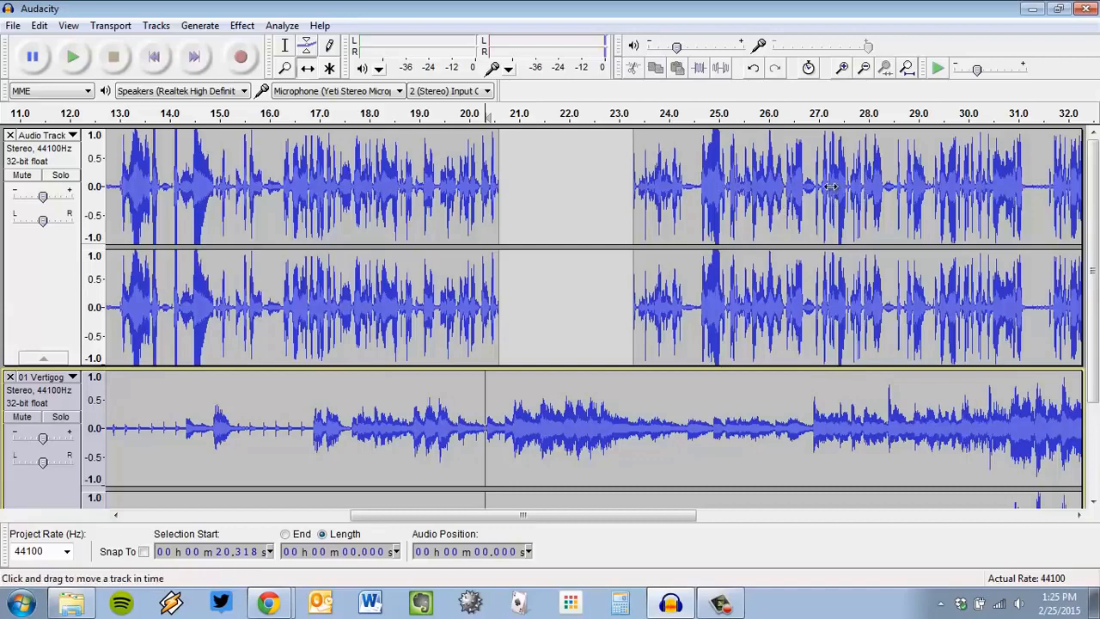
Review how the narration and music tracks line up along the timeline, from the gap to the end of the narration
{"action": "scroll", "coordinate": [817, 202], "scroll_direction": "down", "scroll_amount": 2}
{"action": "scroll", "coordinate": [745, 300], "scroll_direction": "up", "scroll_amount": 2}
{"action": "left_click", "coordinate": [51, 26]}
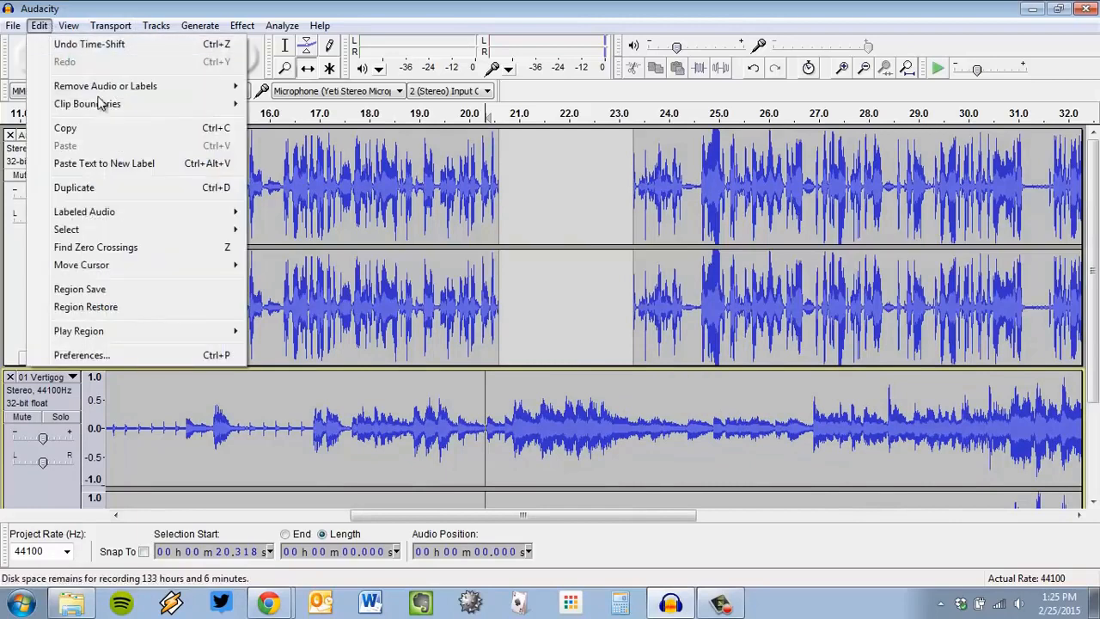
{"action": "left_click", "coordinate": [667, 203]}
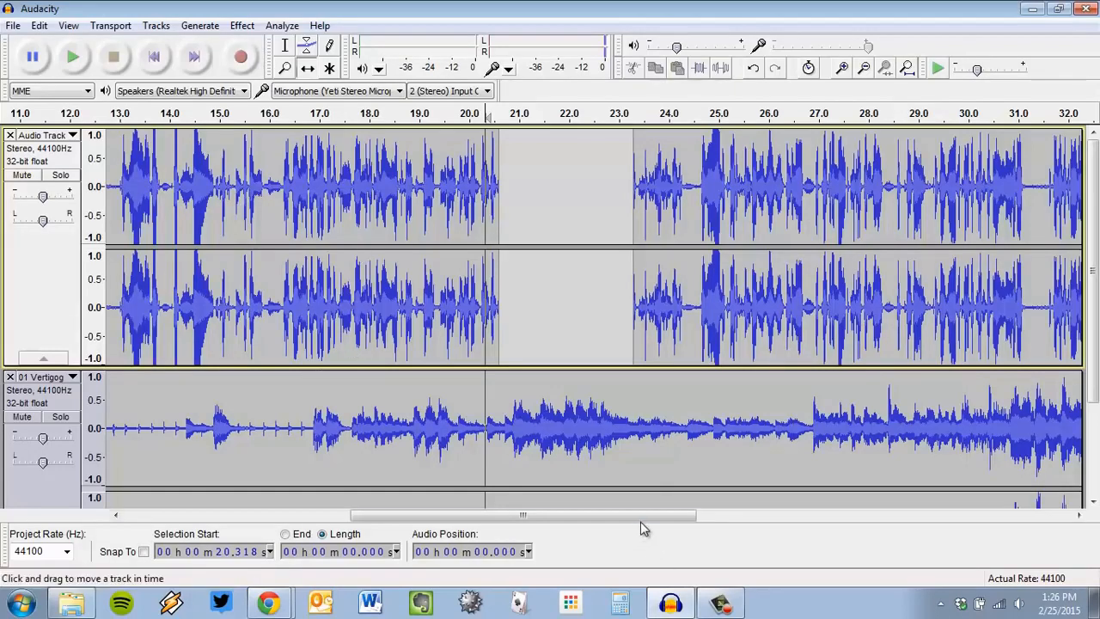
{"action": "left_click_drag", "start_coordinate": [649, 518], "coordinate": [771, 493]}
{"action": "scroll", "coordinate": [849, 373], "scroll_direction": "down", "scroll_amount": 3}
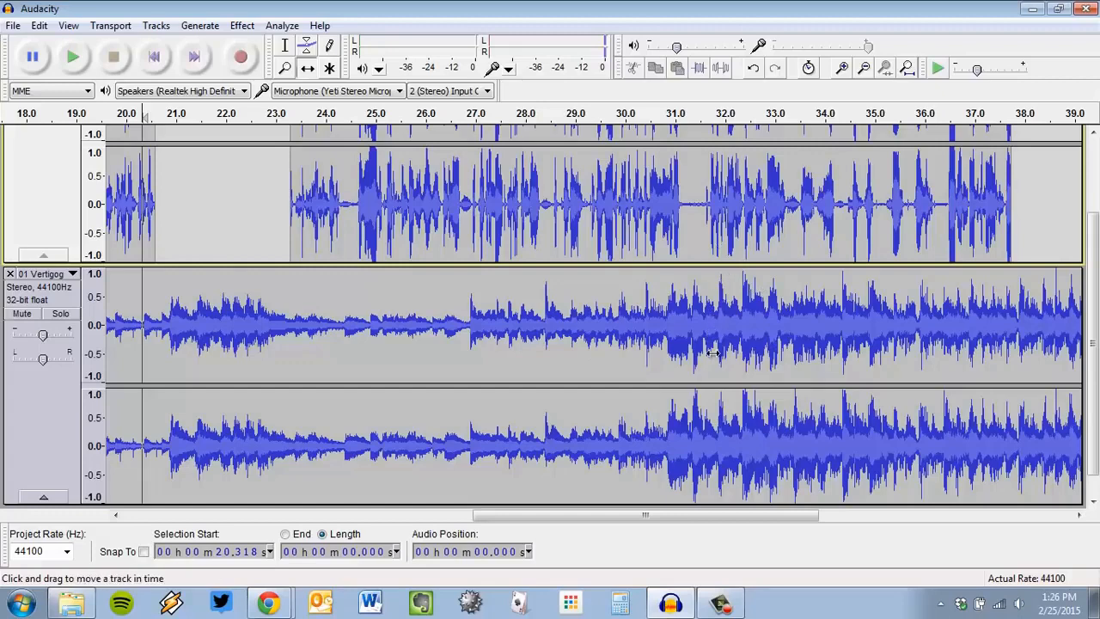
{"action": "scroll", "coordinate": [714, 353], "scroll_direction": "up", "scroll_amount": 3}
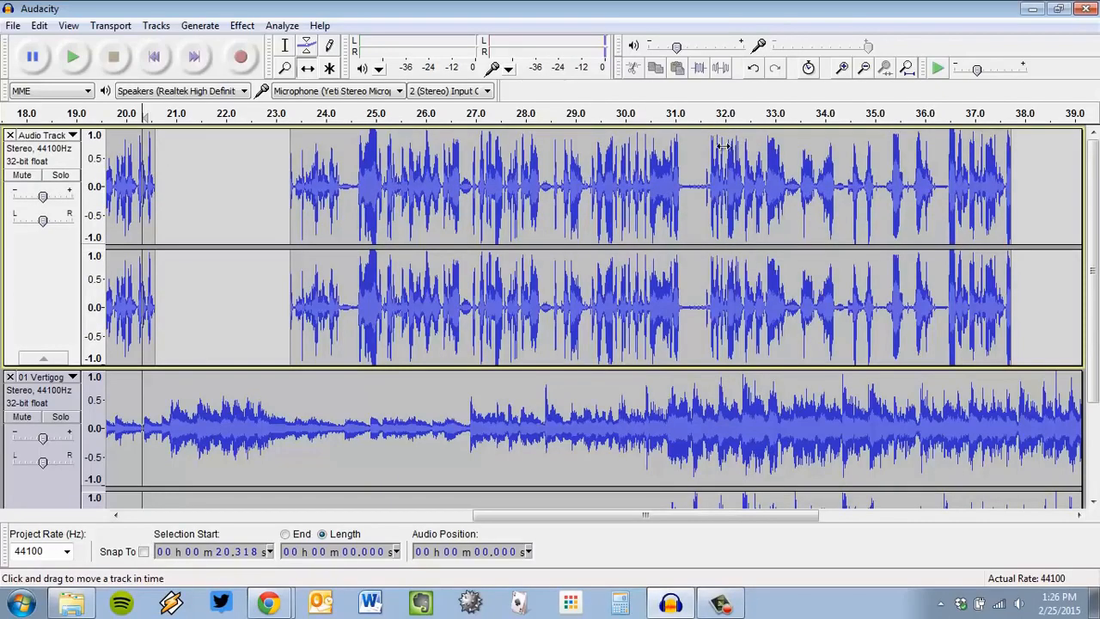
{"action": "scroll", "coordinate": [748, 305], "scroll_direction": "down", "scroll_amount": 3}
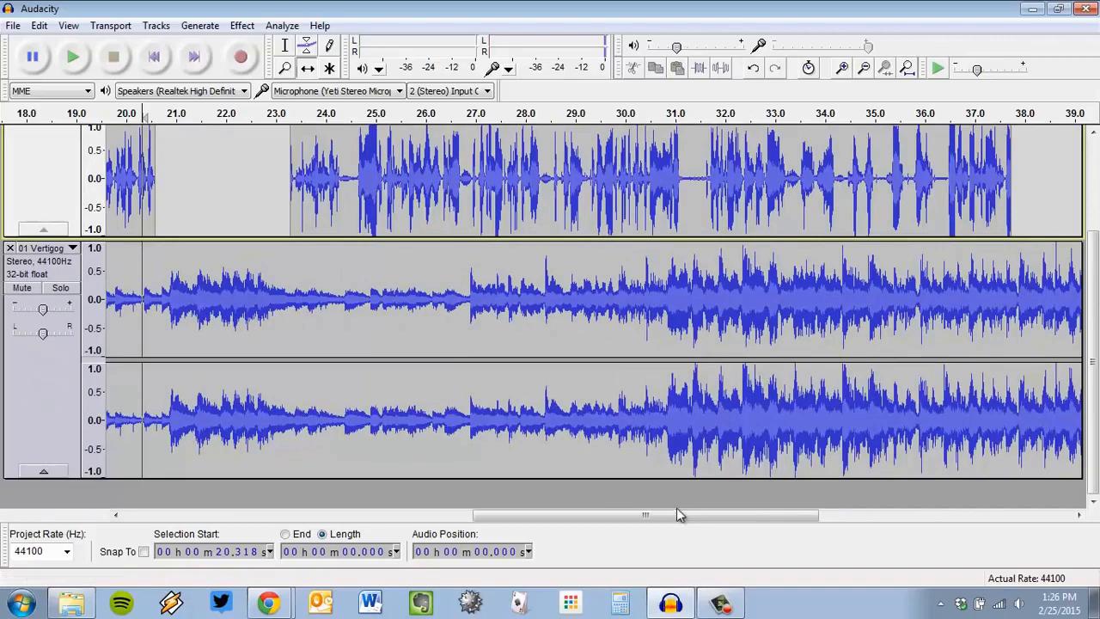
{"action": "left_click_drag", "start_coordinate": [677, 514], "coordinate": [526, 533]}
{"action": "scroll", "coordinate": [349, 434], "scroll_direction": "up", "scroll_amount": 3}
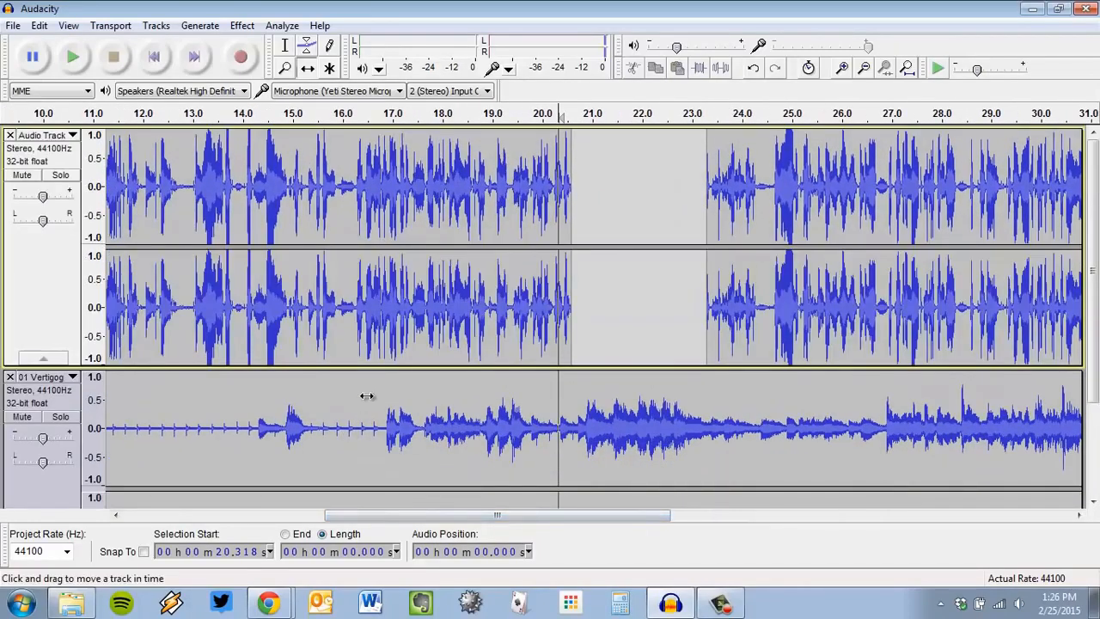
With the Envelope tool, add a music control point at about 20.5 s and lower the level to roughly half before about 20 s
{"action": "left_click", "coordinate": [306, 49]}
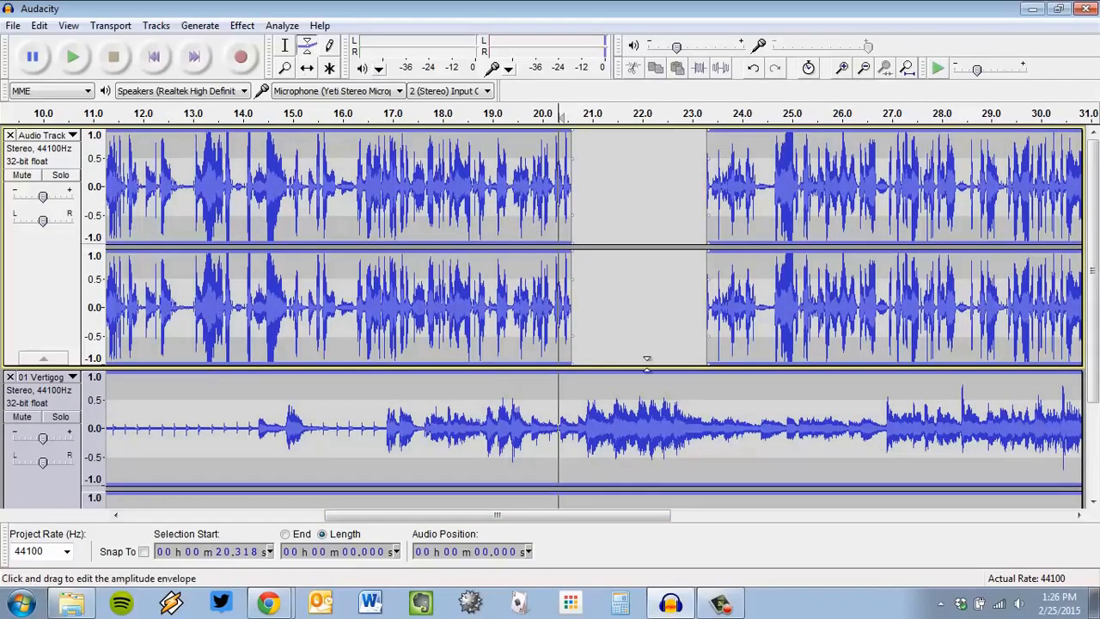
{"action": "scroll", "coordinate": [832, 370], "scroll_direction": "down", "scroll_amount": 3}
{"action": "scroll", "coordinate": [671, 352], "scroll_direction": "up", "scroll_amount": 3}
{"action": "scroll", "coordinate": [520, 335], "scroll_direction": "down", "scroll_amount": 3}
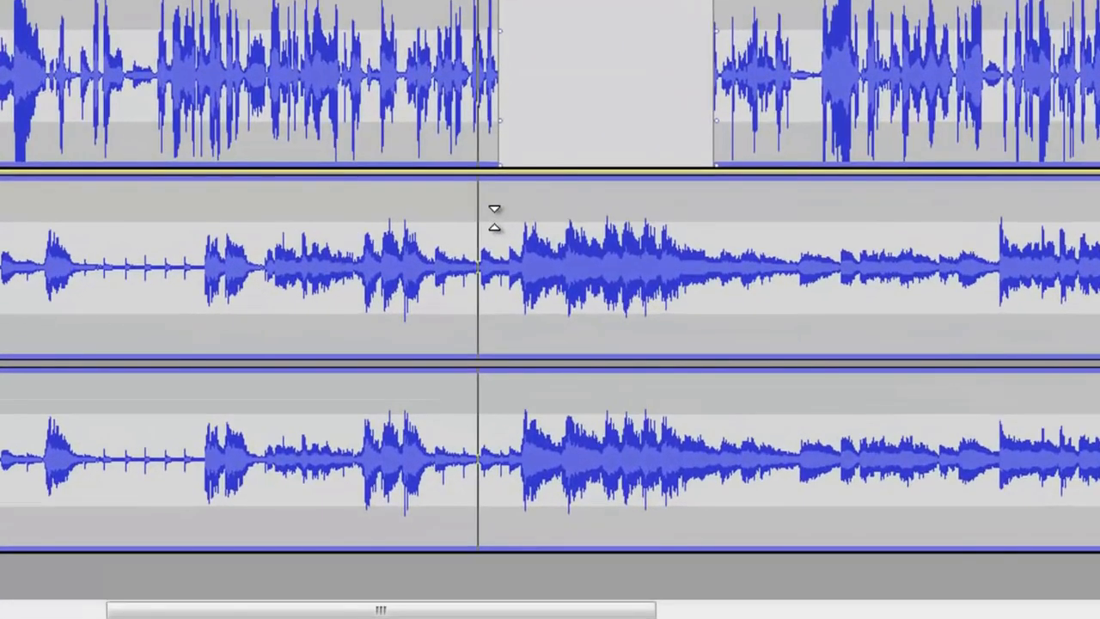
{"action": "left_click", "coordinate": [495, 217]}
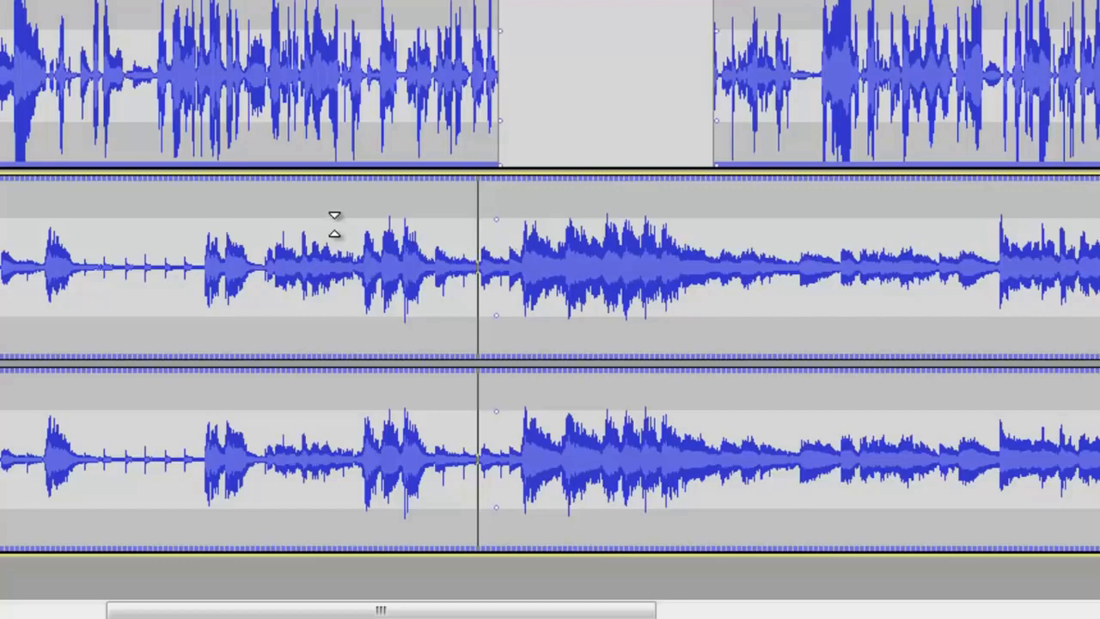
{"action": "left_click_drag", "start_coordinate": [347, 212], "coordinate": [449, 264]}
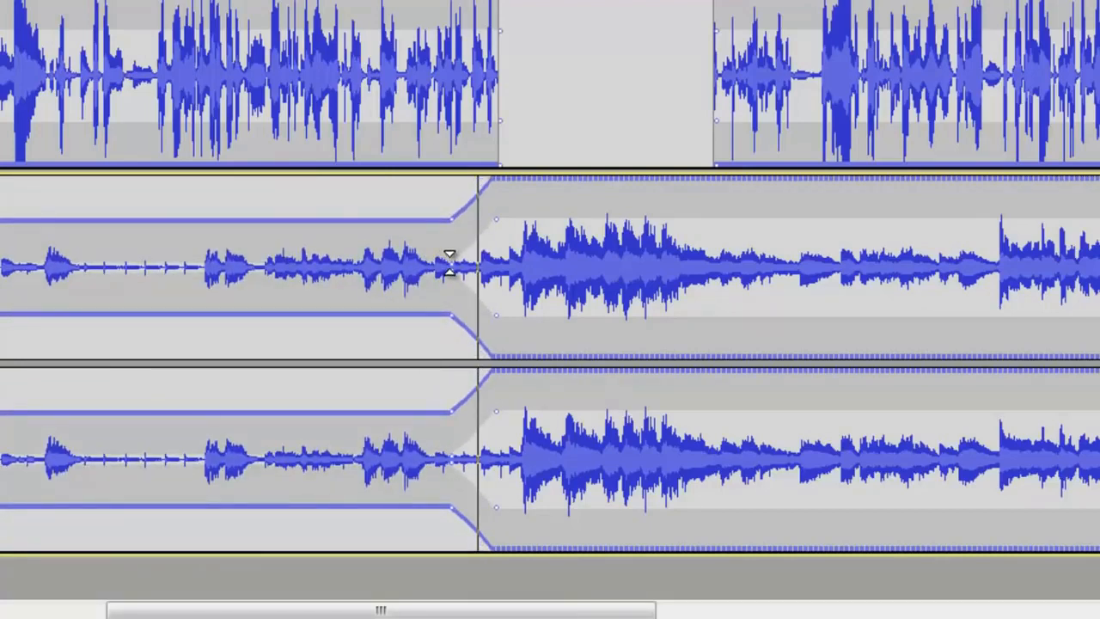
Raise the music envelope within the narration gap to full level, with control points at about 21 s and 23.2 s
{"action": "left_click", "coordinate": [723, 208]}
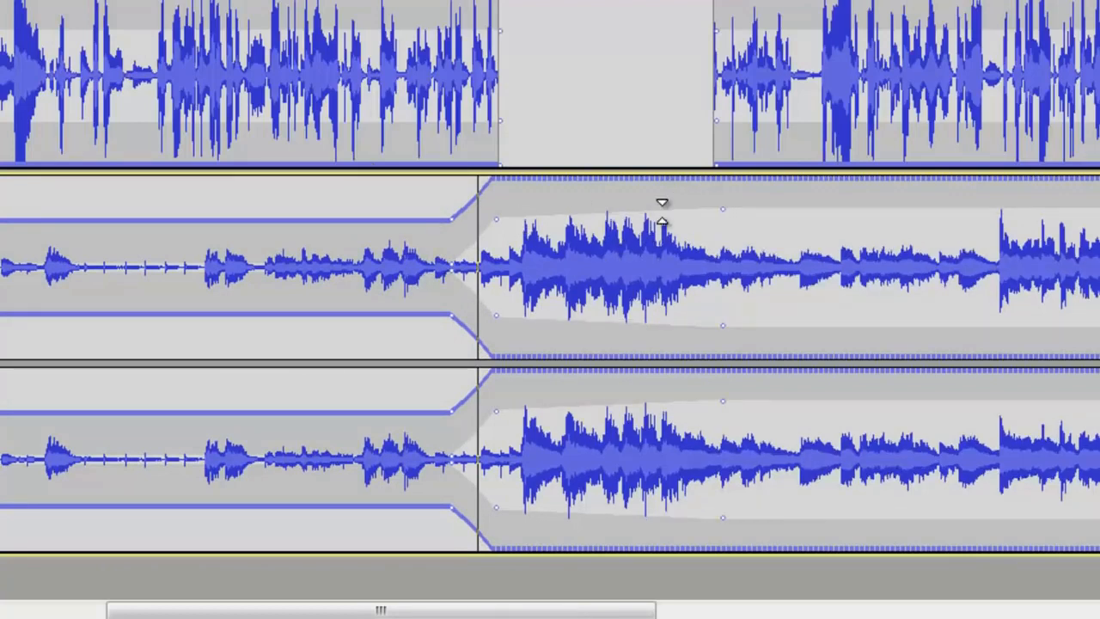
{"action": "left_click_drag", "start_coordinate": [670, 209], "coordinate": [550, 157]}
{"action": "scroll", "coordinate": [590, 180], "scroll_direction": "up", "scroll_amount": 3}
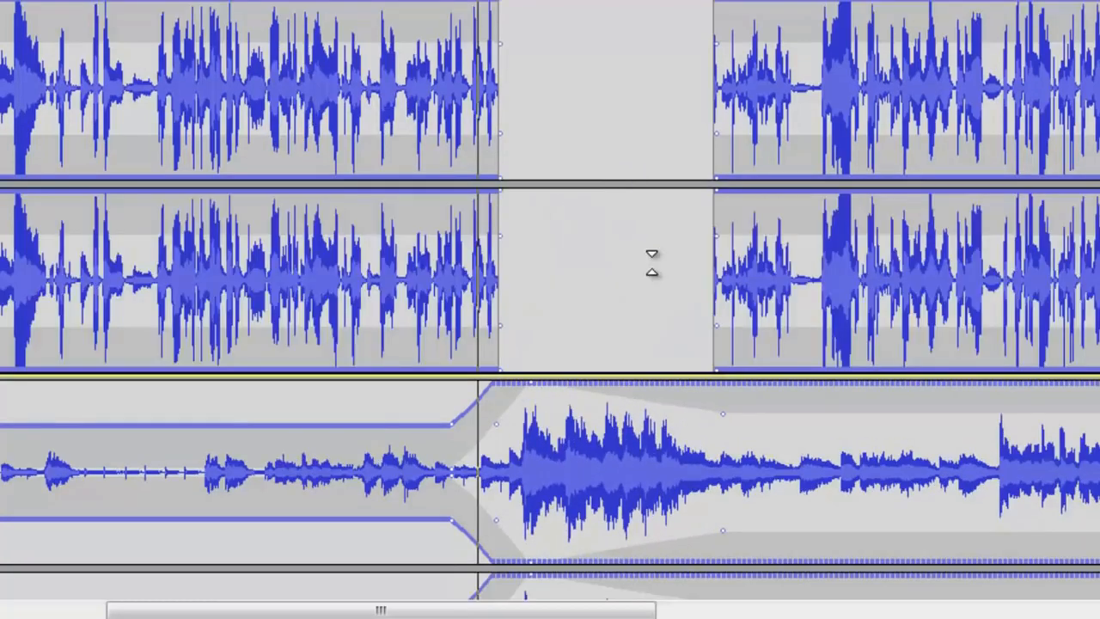
{"action": "scroll", "coordinate": [657, 265], "scroll_direction": "down", "scroll_amount": 3}
{"action": "left_click", "coordinate": [707, 218]}
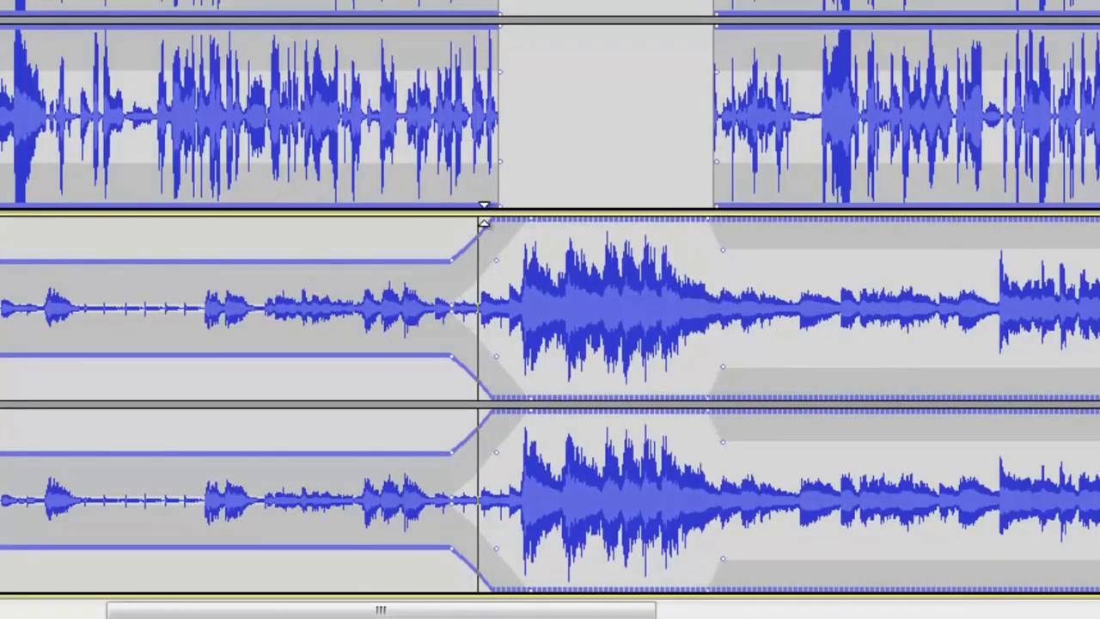
{"action": "scroll", "coordinate": [483, 214], "scroll_direction": "up", "scroll_amount": 3}
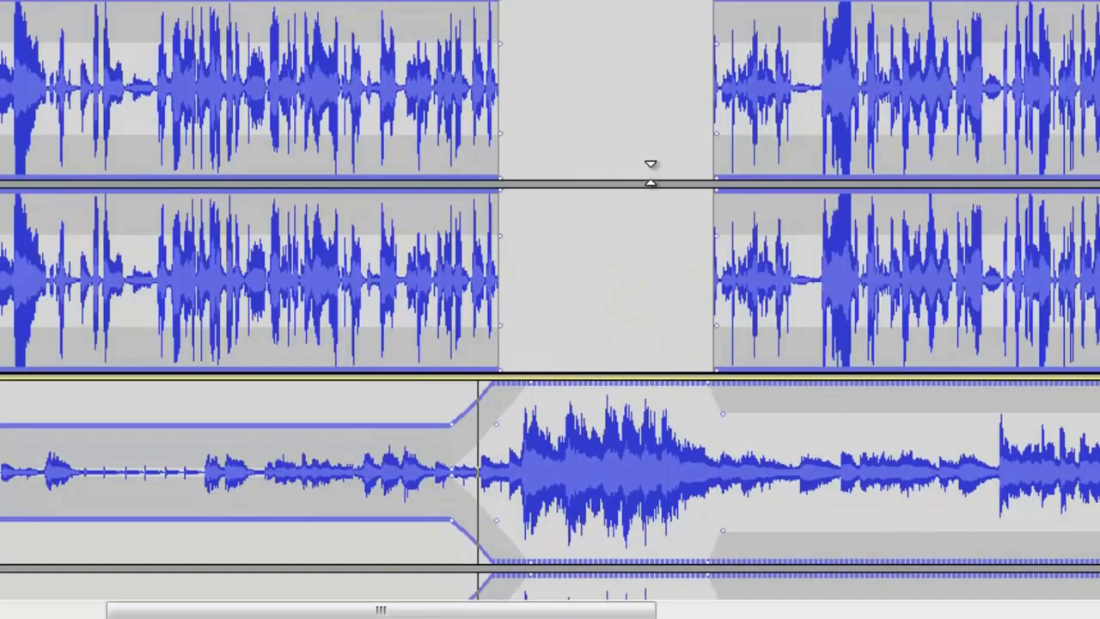
{"action": "scroll", "coordinate": [636, 171], "scroll_direction": "down", "scroll_amount": 3}
{"action": "scroll", "coordinate": [669, 120], "scroll_direction": "up", "scroll_amount": 3}
{"action": "scroll", "coordinate": [851, 222], "scroll_direction": "down", "scroll_amount": 3}
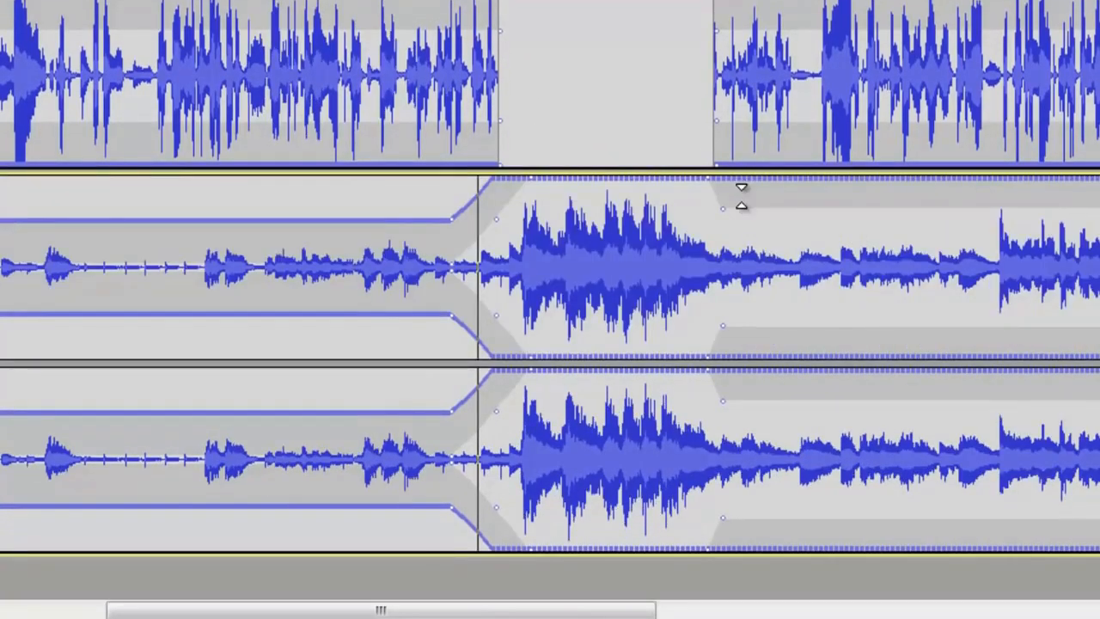
Lower the music envelope after the gap at about 24 s, and taper it down further to a point near 32 s
{"action": "left_click_drag", "start_coordinate": [763, 206], "coordinate": [772, 249]}
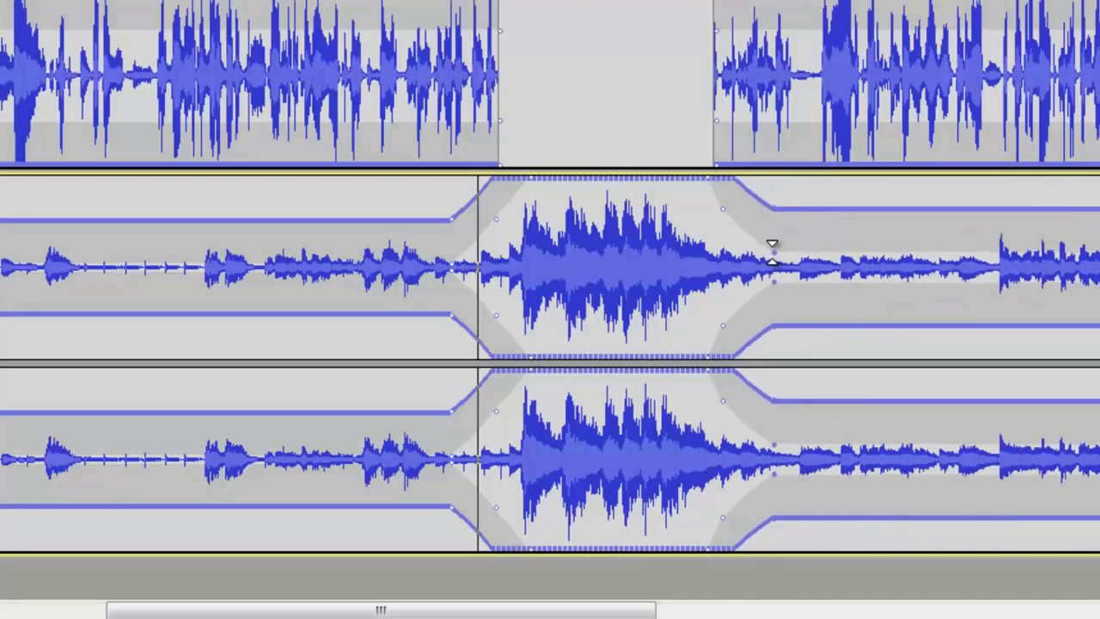
{"action": "left_click_drag", "start_coordinate": [309, 613], "coordinate": [529, 612]}
{"action": "left_click_drag", "start_coordinate": [601, 611], "coordinate": [621, 611]}
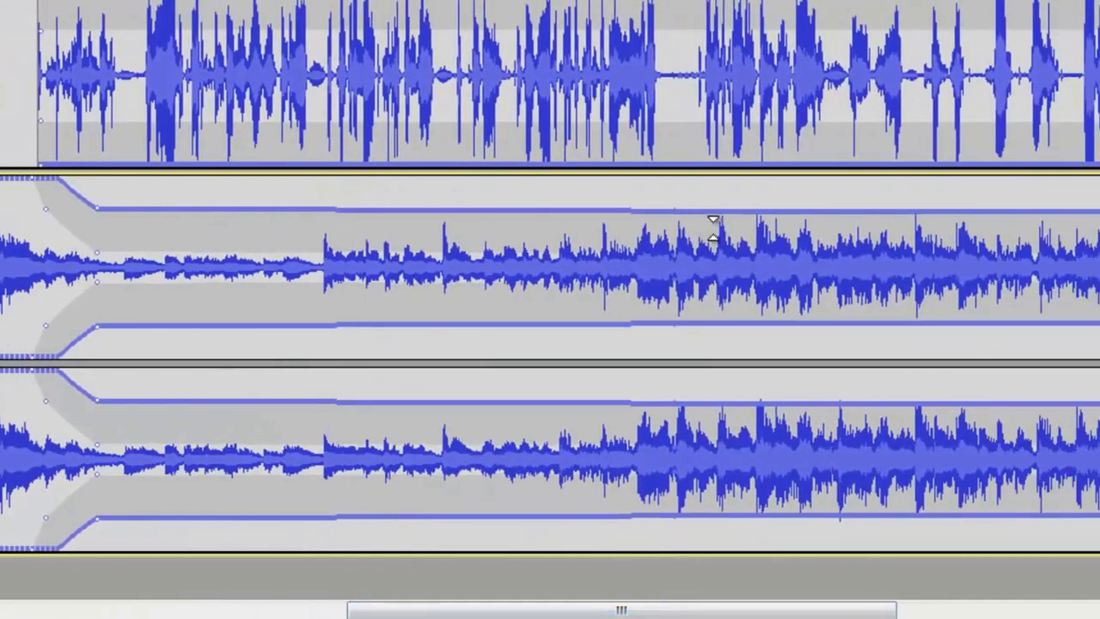
{"action": "mouse_move", "coordinate": [713, 221]}
{"action": "left_mouse_down"}
{"action": "mouse_move", "coordinate": [703, 249]}
{"action": "mouse_move", "coordinate": [714, 240]}
{"action": "left_mouse_up"}
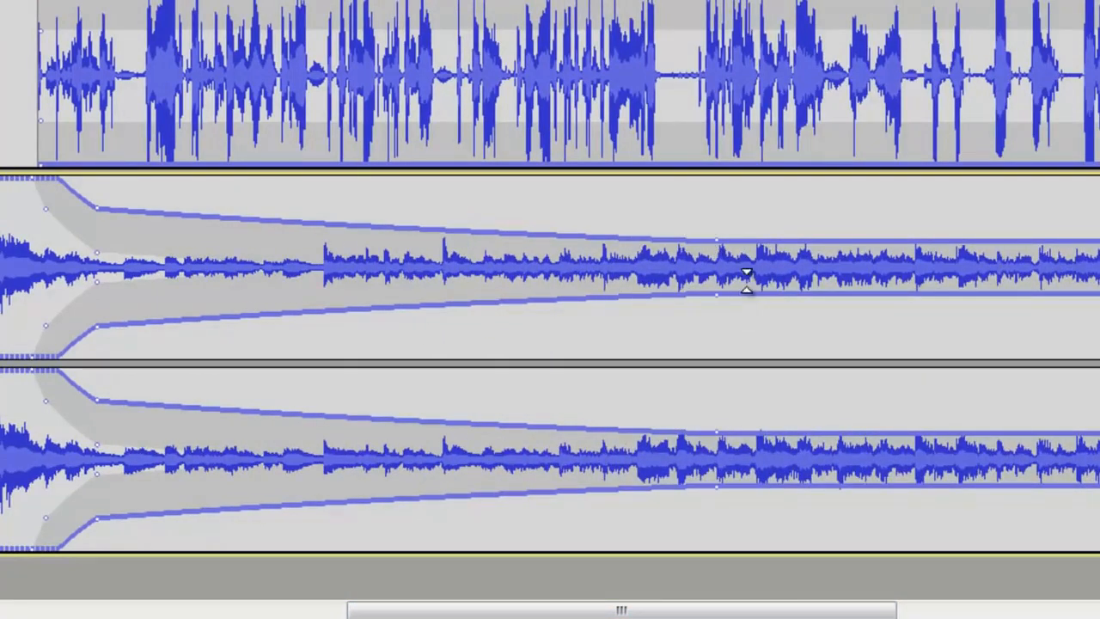
{"action": "scroll", "coordinate": [757, 292], "scroll_direction": "up", "scroll_amount": 3}
{"action": "scroll", "coordinate": [763, 301], "scroll_direction": "down", "scroll_amount": 3}
{"action": "scroll", "coordinate": [624, 319], "scroll_direction": "up", "scroll_amount": 3}
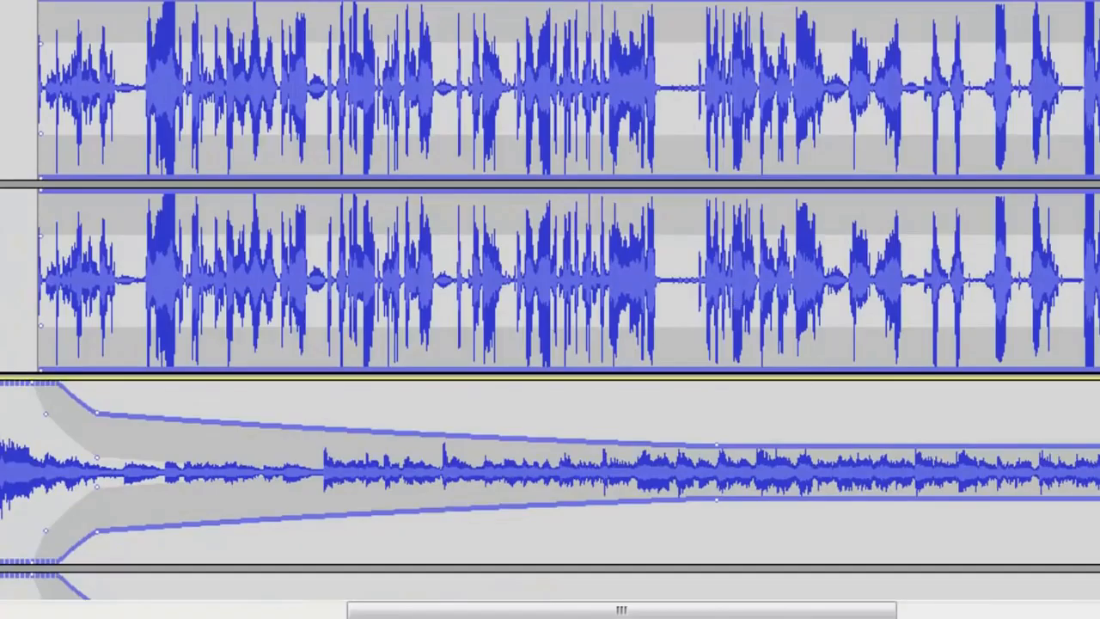
{"action": "left_click_drag", "start_coordinate": [819, 612], "coordinate": [651, 617]}
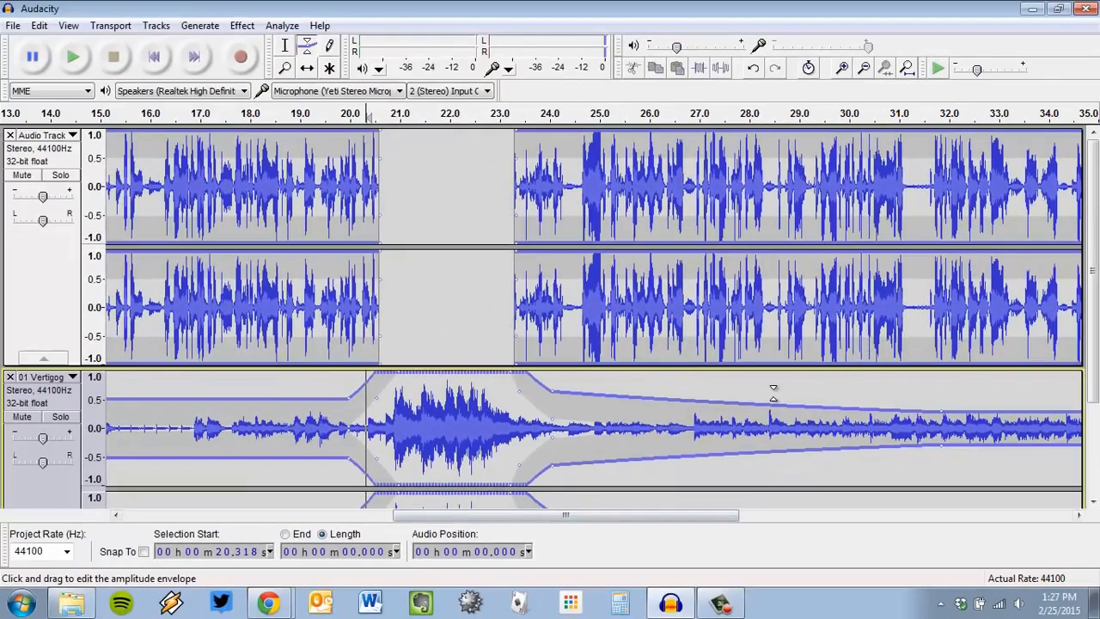
{"action": "scroll", "coordinate": [671, 343], "scroll_direction": "down", "scroll_amount": 3}
{"action": "scroll", "coordinate": [612, 273], "scroll_direction": "up", "scroll_amount": 3}
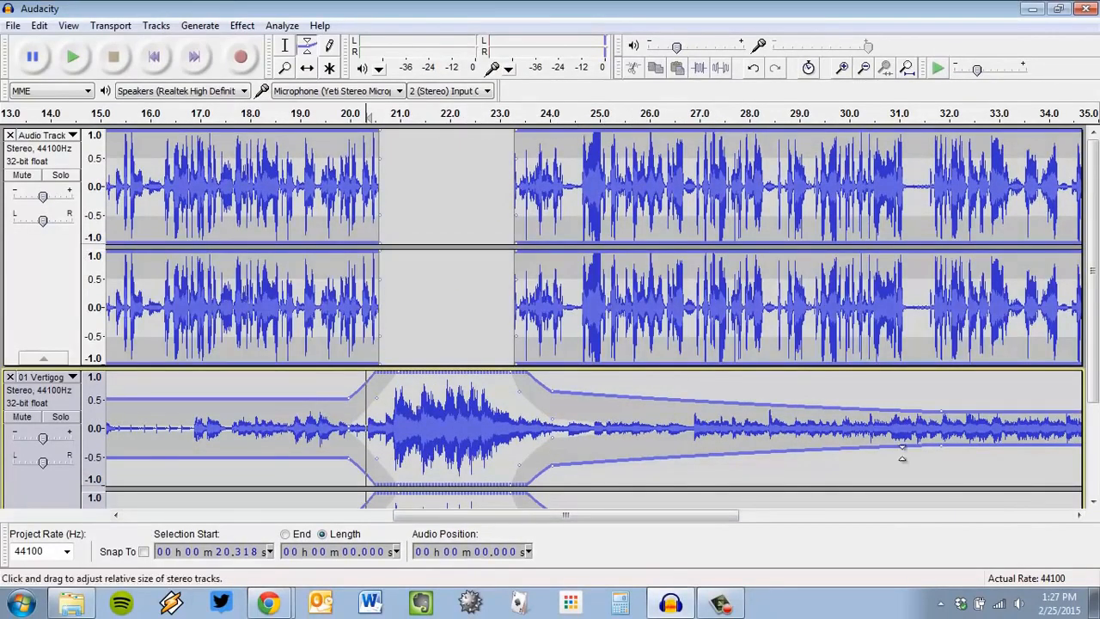
Play the mix from about 19.6 s and 30.3 s, and move the end of the music's envelope taper to about 30.7 s
{"action": "left_click", "coordinate": [332, 116]}
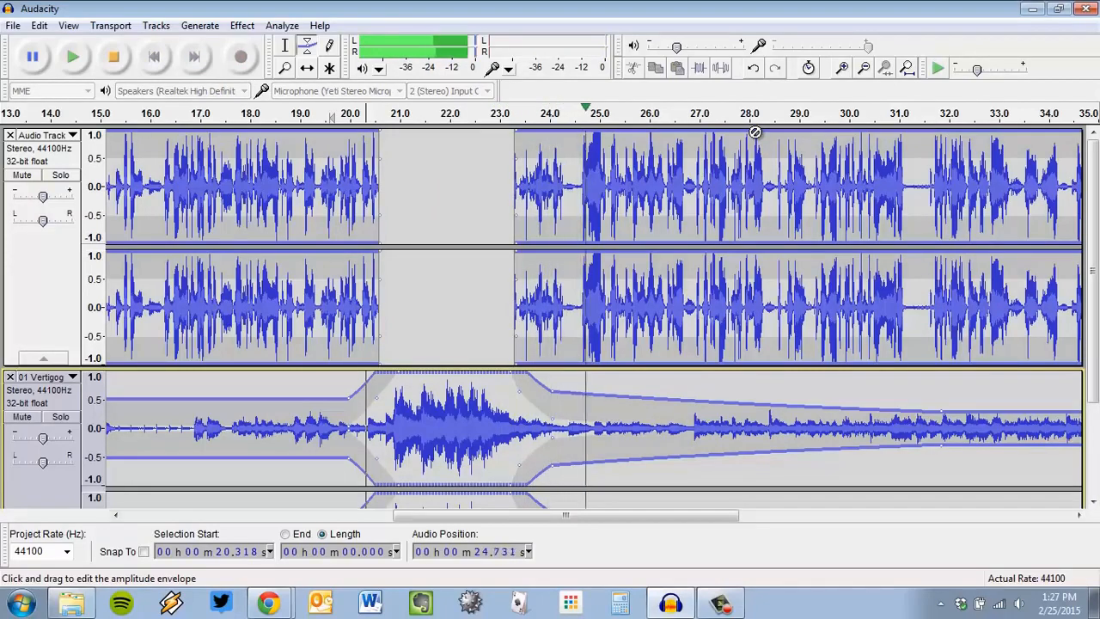
{"action": "left_click", "coordinate": [125, 62]}
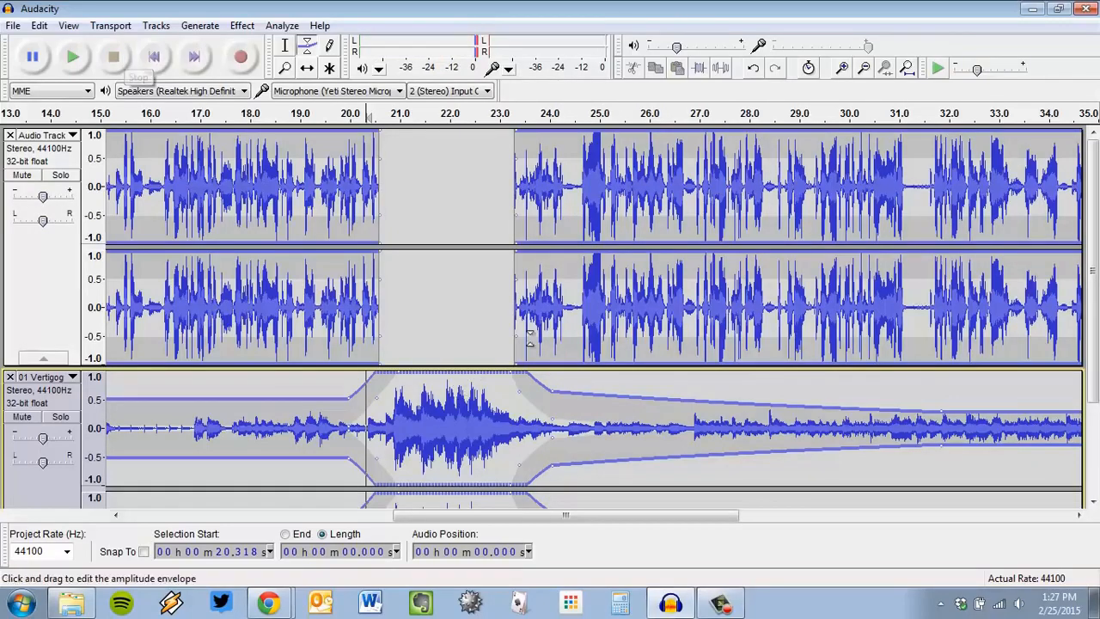
{"action": "left_click", "coordinate": [849, 116]}
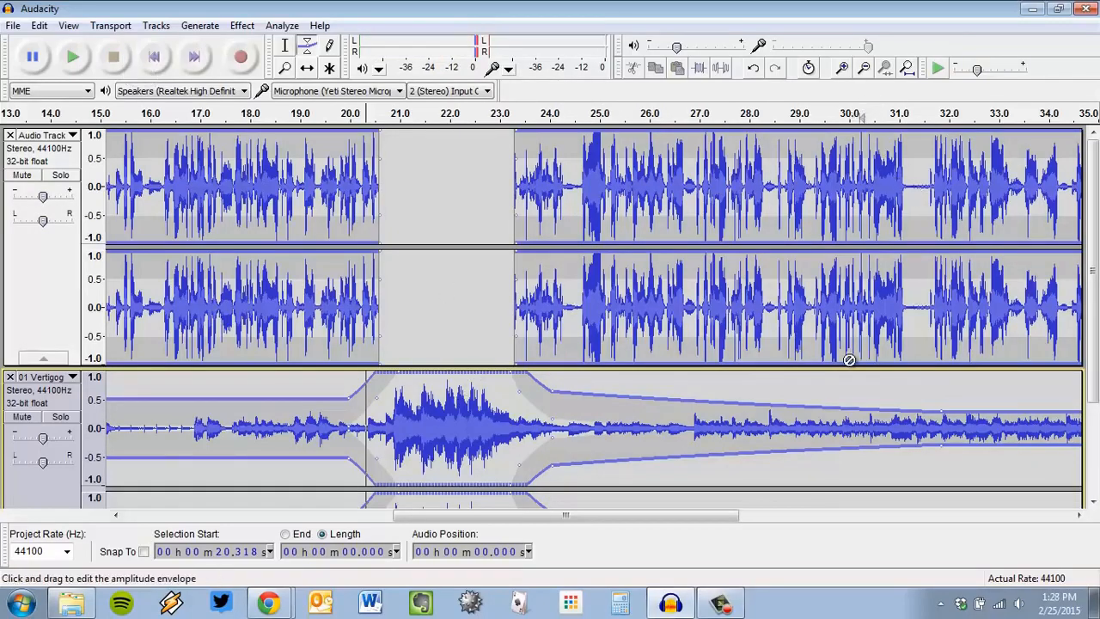
{"action": "left_click", "coordinate": [113, 58]}
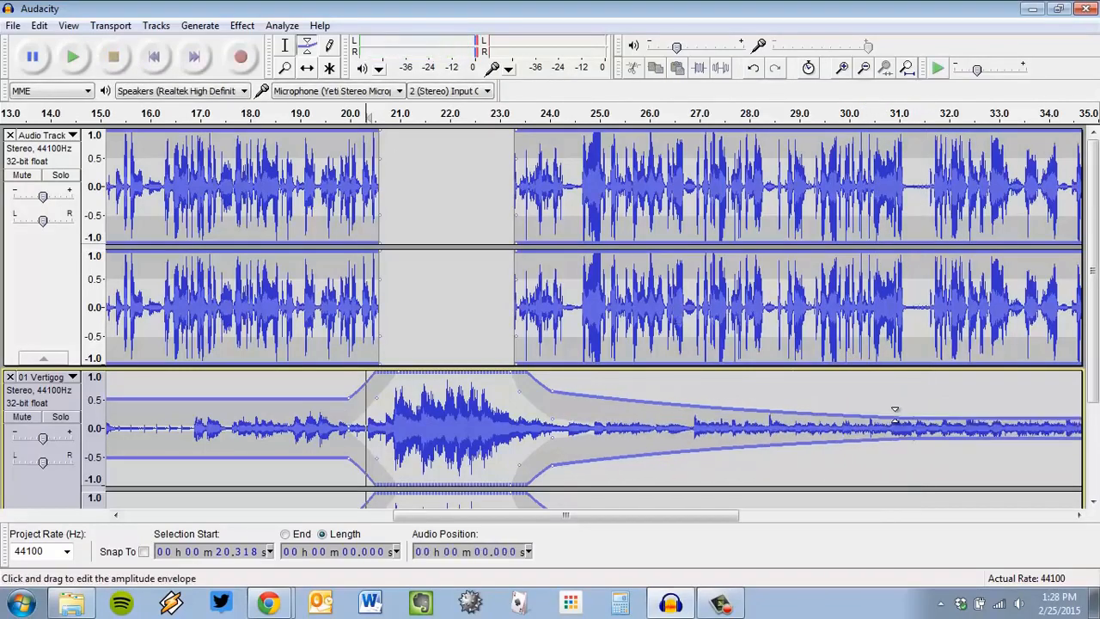
{"action": "scroll", "coordinate": [288, 374], "scroll_direction": "down", "scroll_amount": 2}
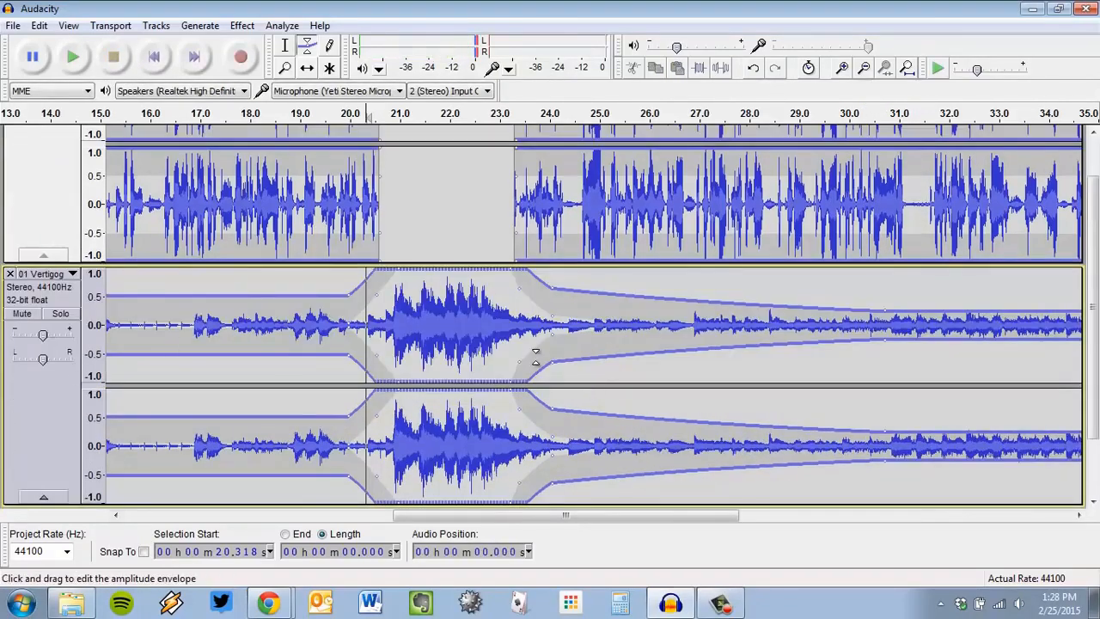
{"action": "scroll", "coordinate": [564, 339], "scroll_direction": "up", "scroll_amount": 1}
{"action": "scroll", "coordinate": [567, 344], "scroll_direction": "down", "scroll_amount": 1}
{"action": "scroll", "coordinate": [666, 249], "scroll_direction": "up", "scroll_amount": 2}
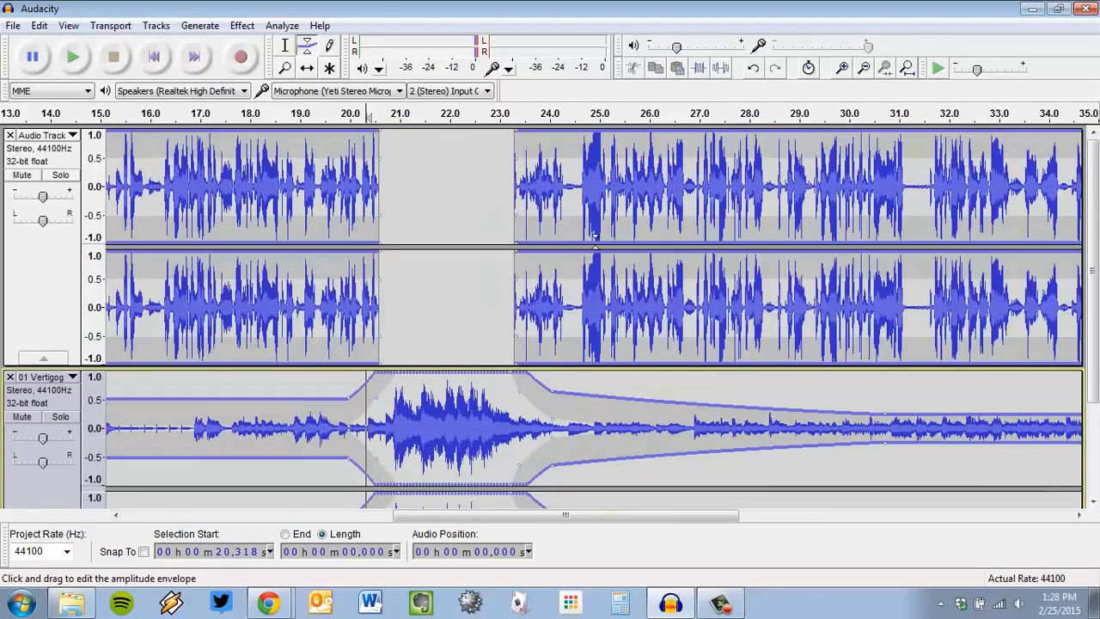
With the Selection tool, select 12.175 s of music starting at 17.915 s, then 9.450 s of narration starting at 21.511 s
{"action": "left_click", "coordinate": [286, 46]}
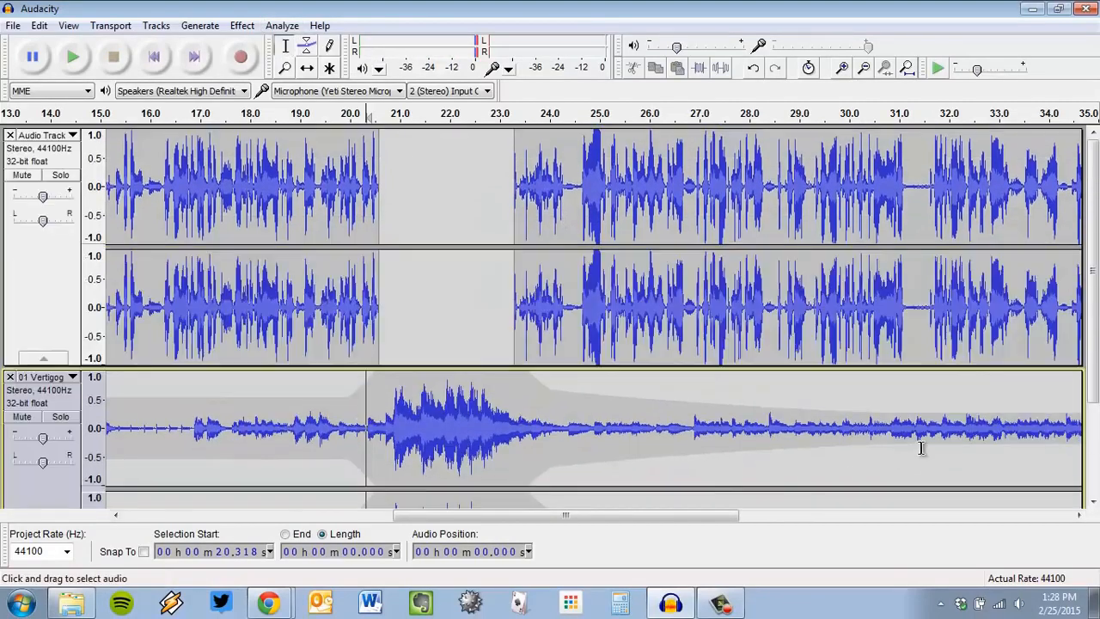
{"action": "scroll", "coordinate": [409, 320], "scroll_direction": "down", "scroll_amount": 2}
{"action": "left_click_drag", "start_coordinate": [245, 283], "coordinate": [854, 301]}
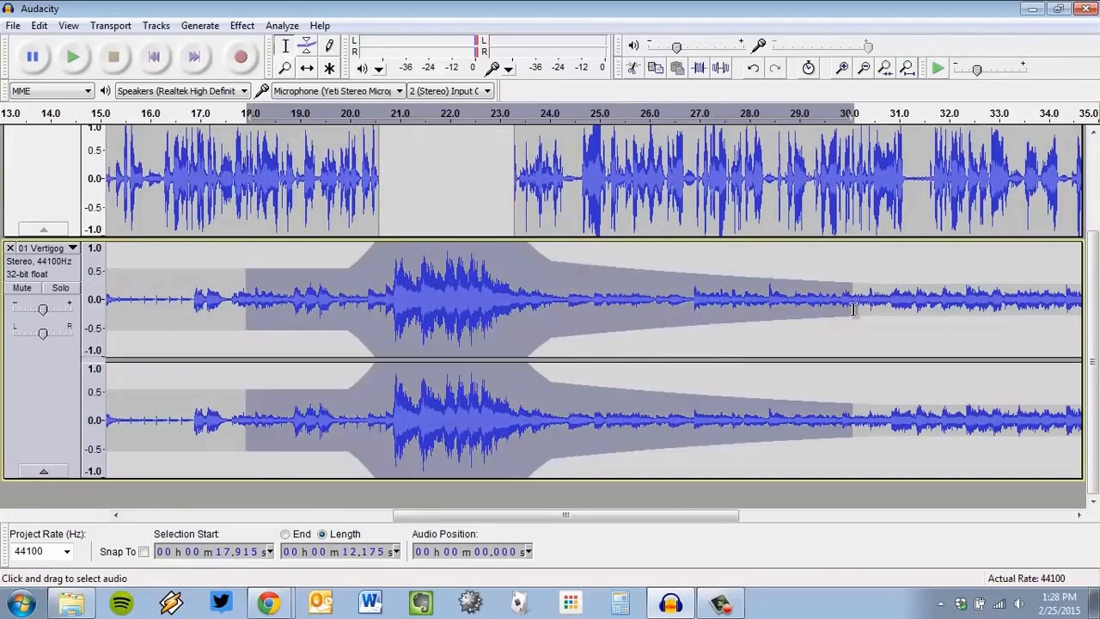
{"action": "scroll", "coordinate": [708, 315], "scroll_direction": "up", "scroll_amount": 2}
{"action": "left_click_drag", "start_coordinate": [426, 172], "coordinate": [897, 215]}
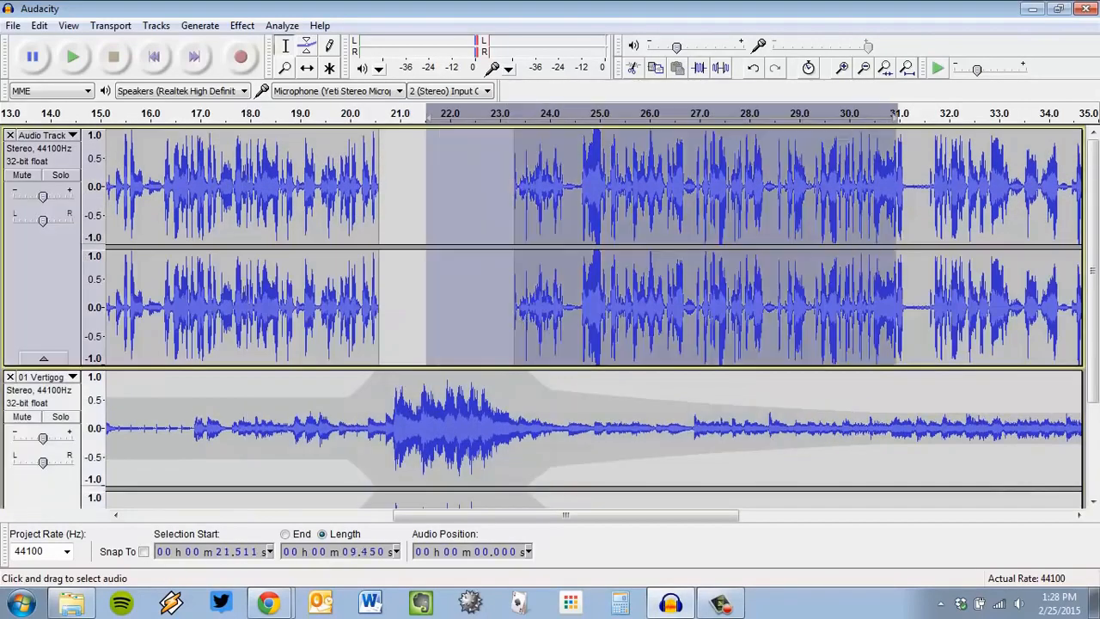
Select the whole narration track, select the whole music track instead, and look through the effects available for it
{"action": "left_click", "coordinate": [61, 299]}
{"action": "scroll", "coordinate": [37, 306], "scroll_direction": "down", "scroll_amount": 2}
{"action": "left_click", "coordinate": [35, 433]}
{"action": "scroll", "coordinate": [519, 311], "scroll_direction": "up", "scroll_amount": 2}
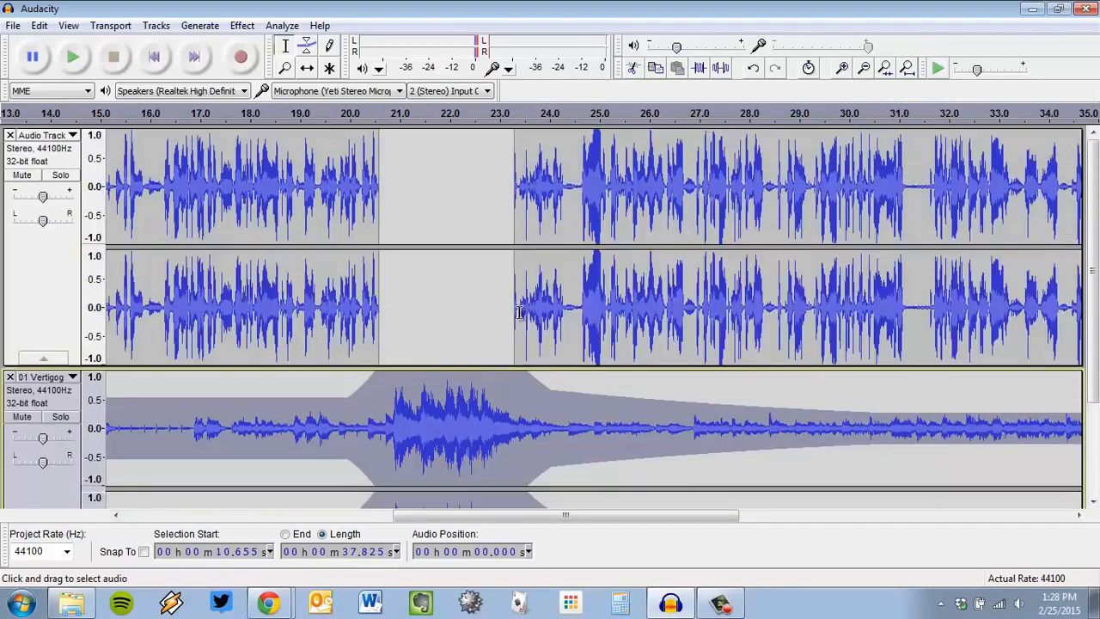
{"action": "left_click", "coordinate": [242, 25]}
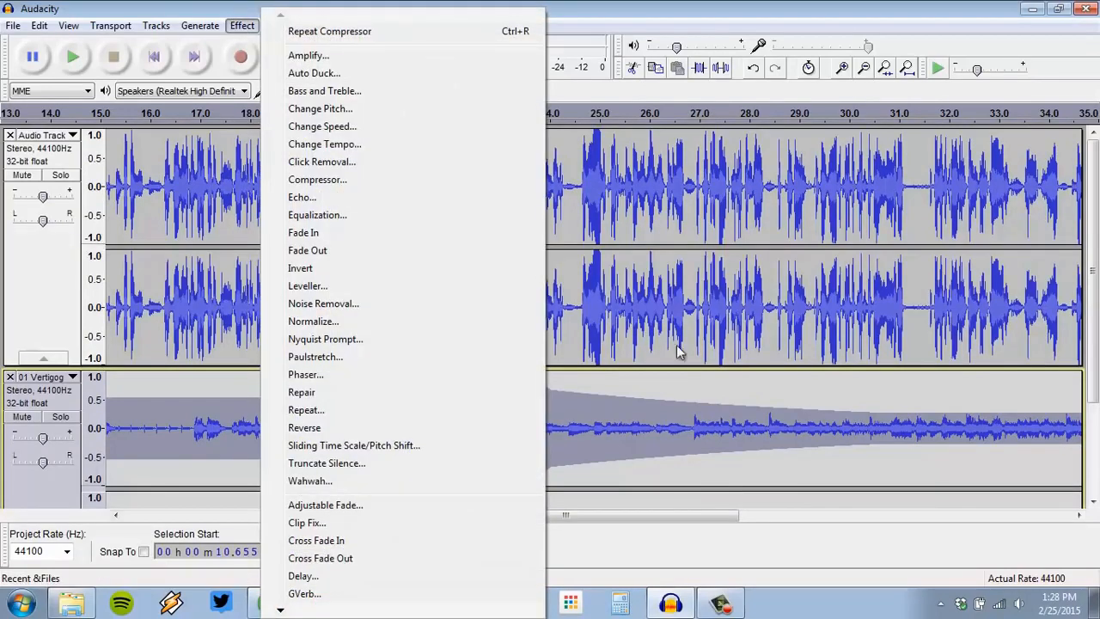
{"action": "left_click", "coordinate": [727, 435]}
{"action": "scroll", "coordinate": [619, 453], "scroll_direction": "down", "scroll_amount": 2}
{"action": "scroll", "coordinate": [620, 460], "scroll_direction": "up", "scroll_amount": 2}
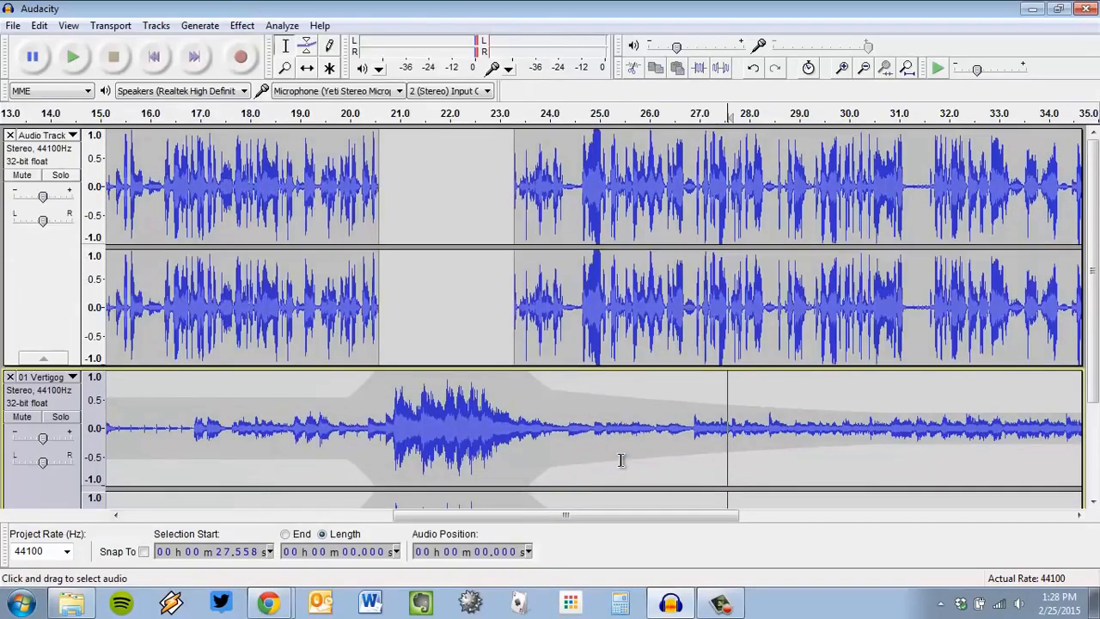
{"action": "left_click", "coordinate": [311, 49]}
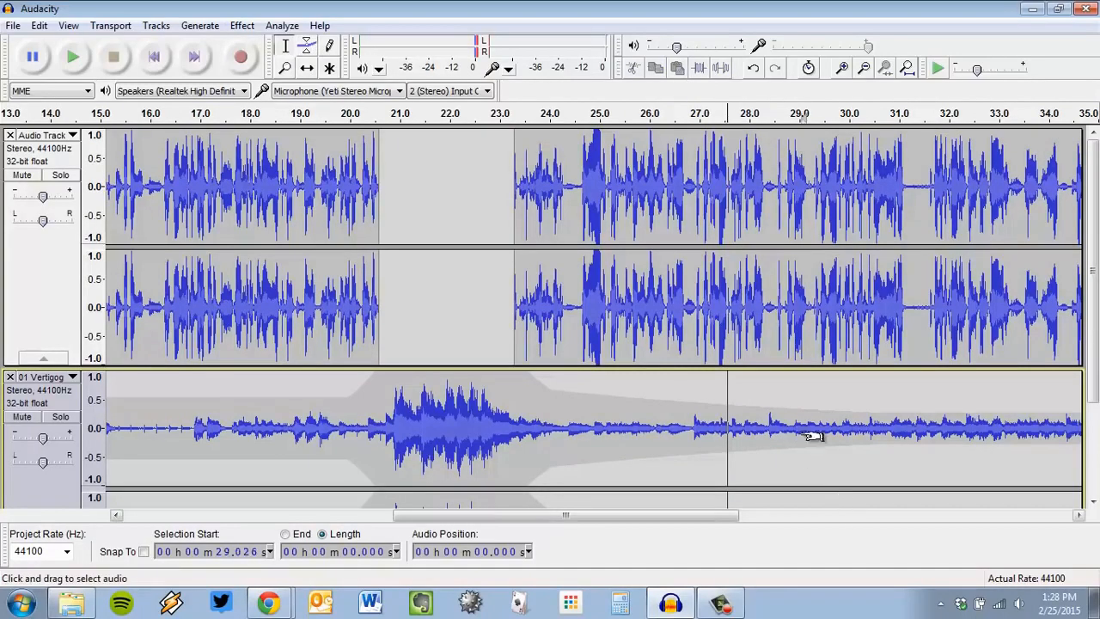
{"action": "scroll", "coordinate": [799, 442], "scroll_direction": "down", "scroll_amount": 2}
{"action": "scroll", "coordinate": [780, 454], "scroll_direction": "up", "scroll_amount": 2}
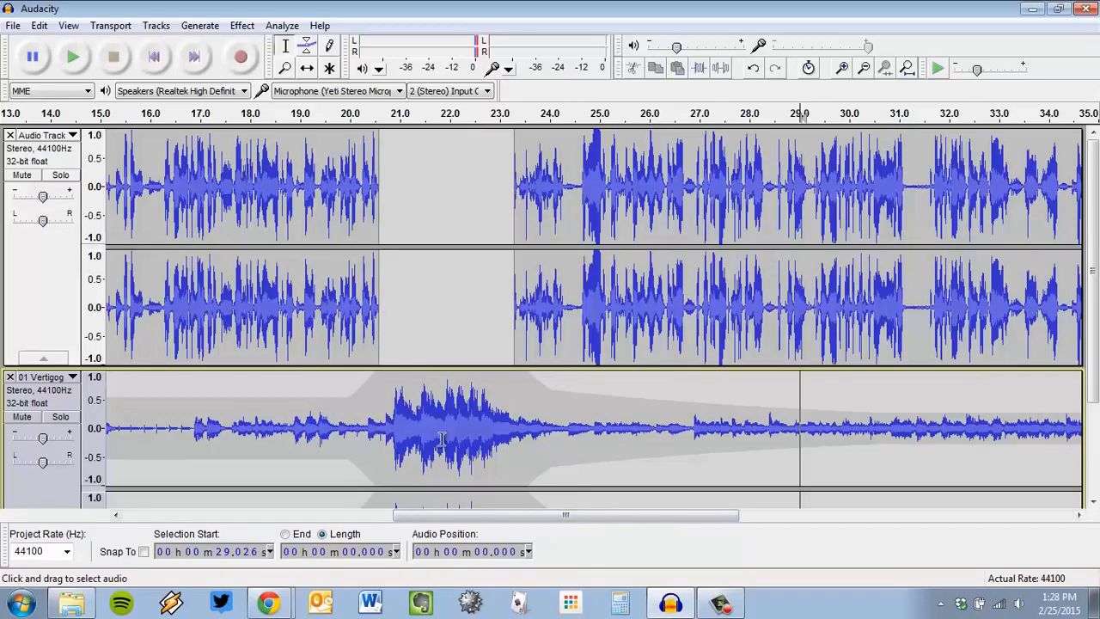
{"action": "scroll", "coordinate": [442, 439], "scroll_direction": "down", "scroll_amount": 3}
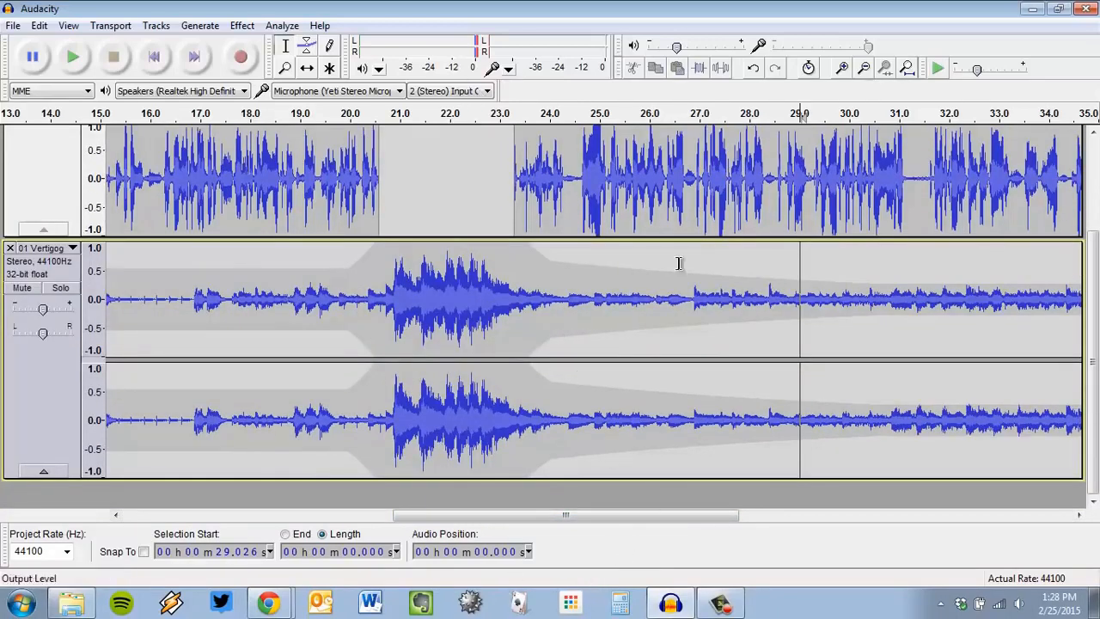
Fit the whole project in the window and look over the narration and music tracks
{"action": "left_click", "coordinate": [69, 25]}
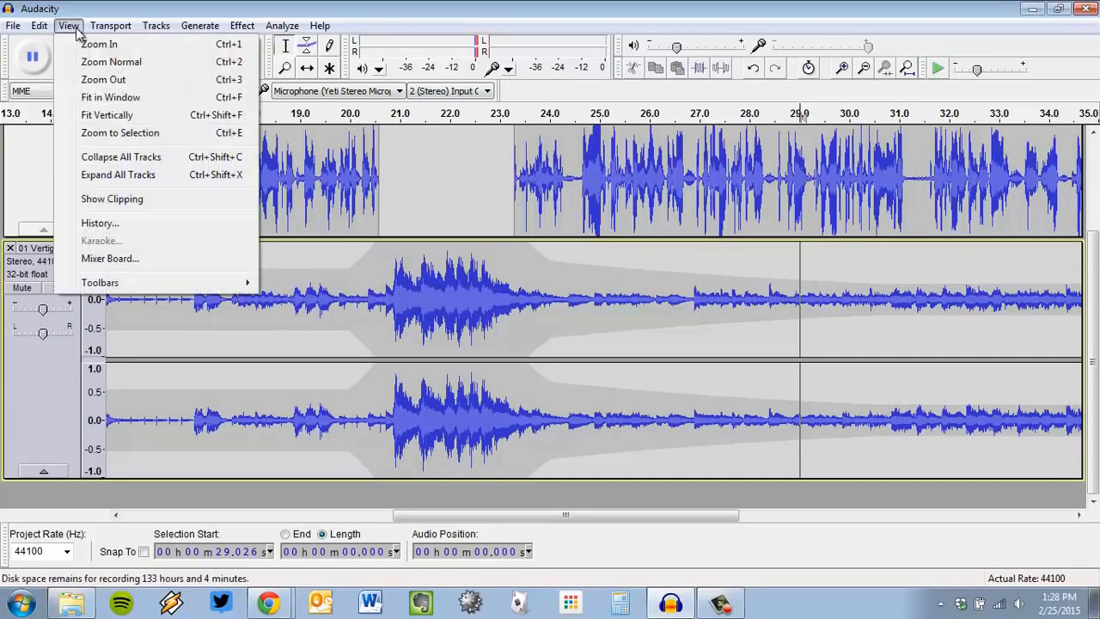
{"action": "left_click", "coordinate": [135, 97]}
{"action": "scroll", "coordinate": [374, 375], "scroll_direction": "up", "scroll_amount": 3}
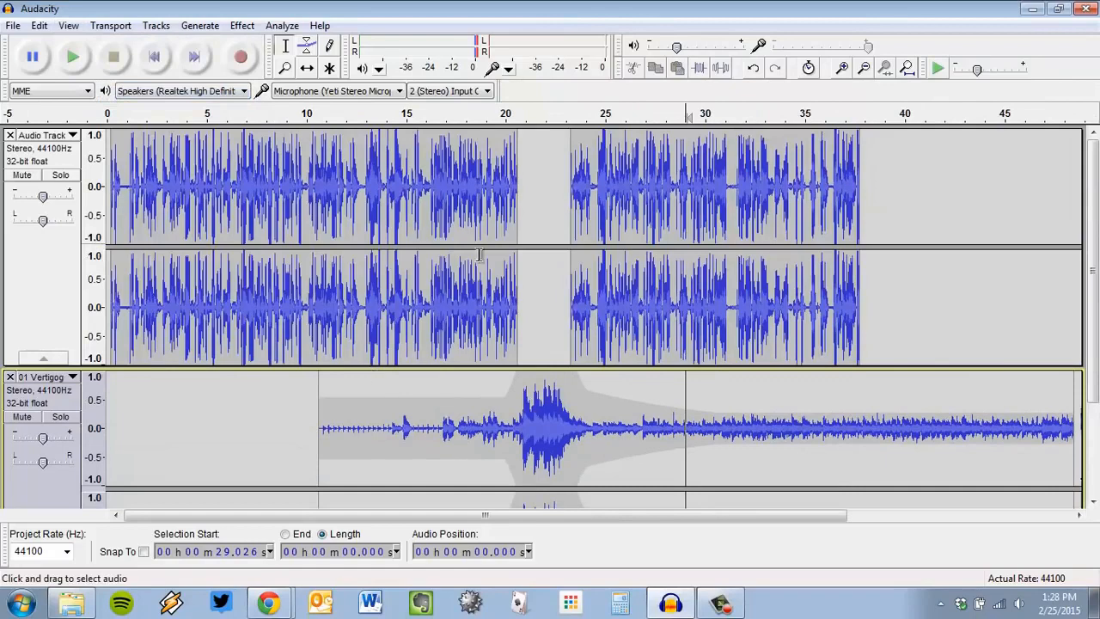
{"action": "scroll", "coordinate": [479, 293], "scroll_direction": "down", "scroll_amount": 3}
{"action": "scroll", "coordinate": [503, 370], "scroll_direction": "up", "scroll_amount": 3}
{"action": "scroll", "coordinate": [946, 314], "scroll_direction": "up", "scroll_amount": 3}
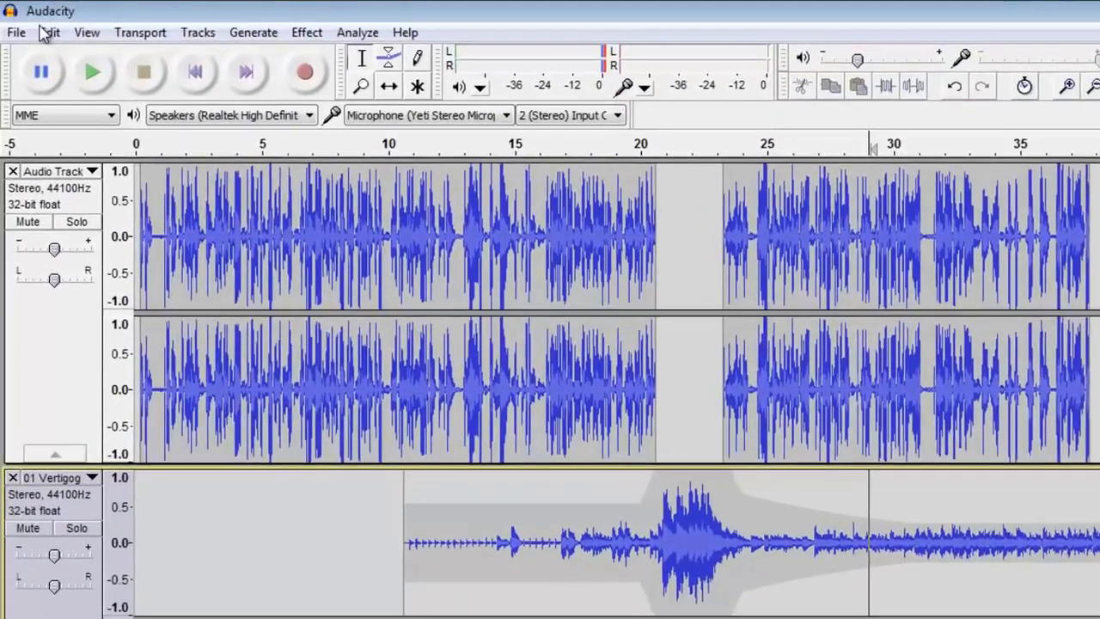
Save the project to the Desktop as "test for video"
{"action": "left_click", "coordinate": [13, 25]}
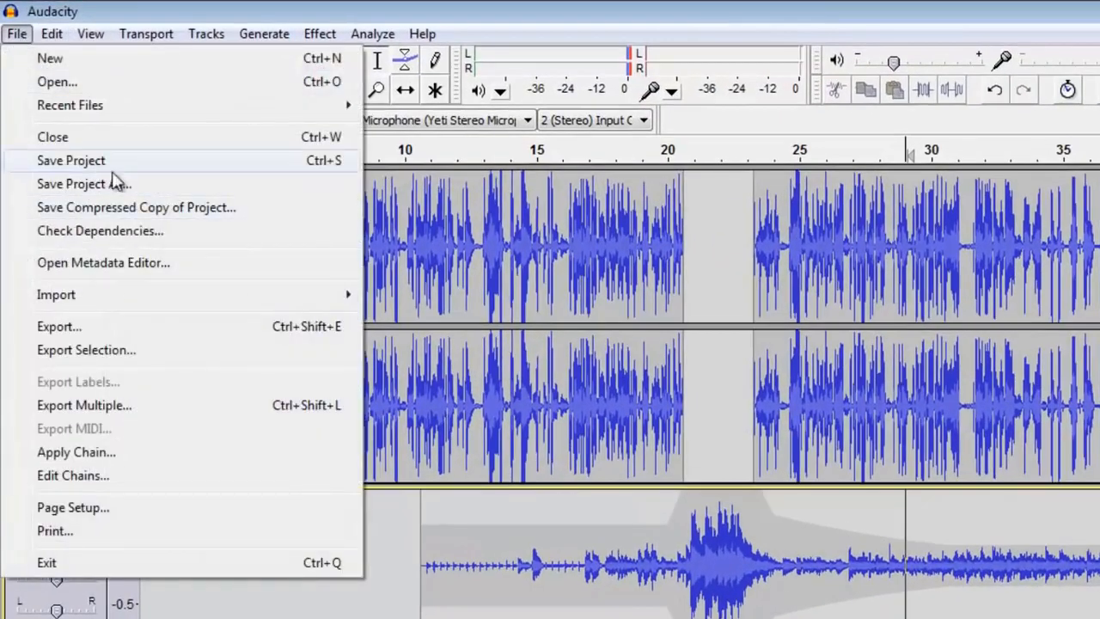
{"action": "left_click", "coordinate": [107, 192]}
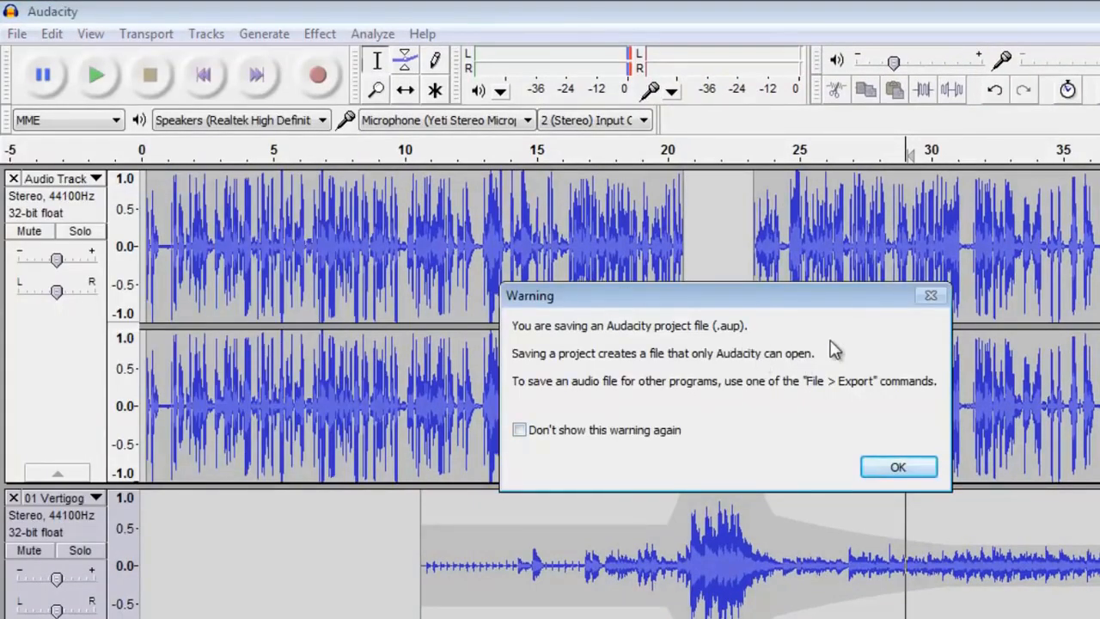
{"action": "left_click", "coordinate": [881, 472]}
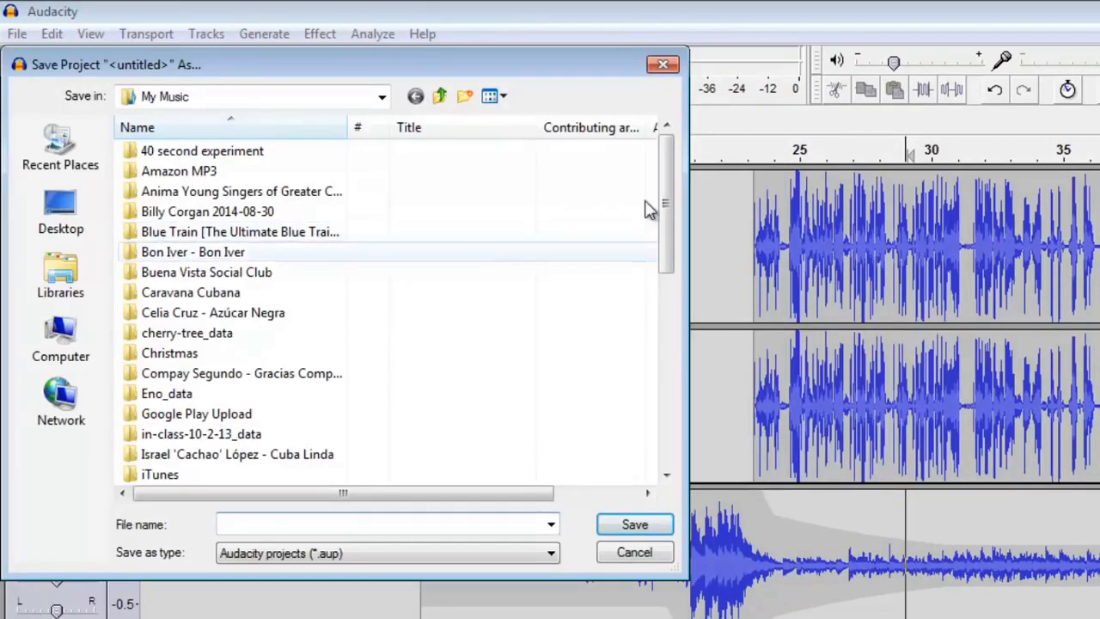
{"action": "left_click", "coordinate": [61, 215]}
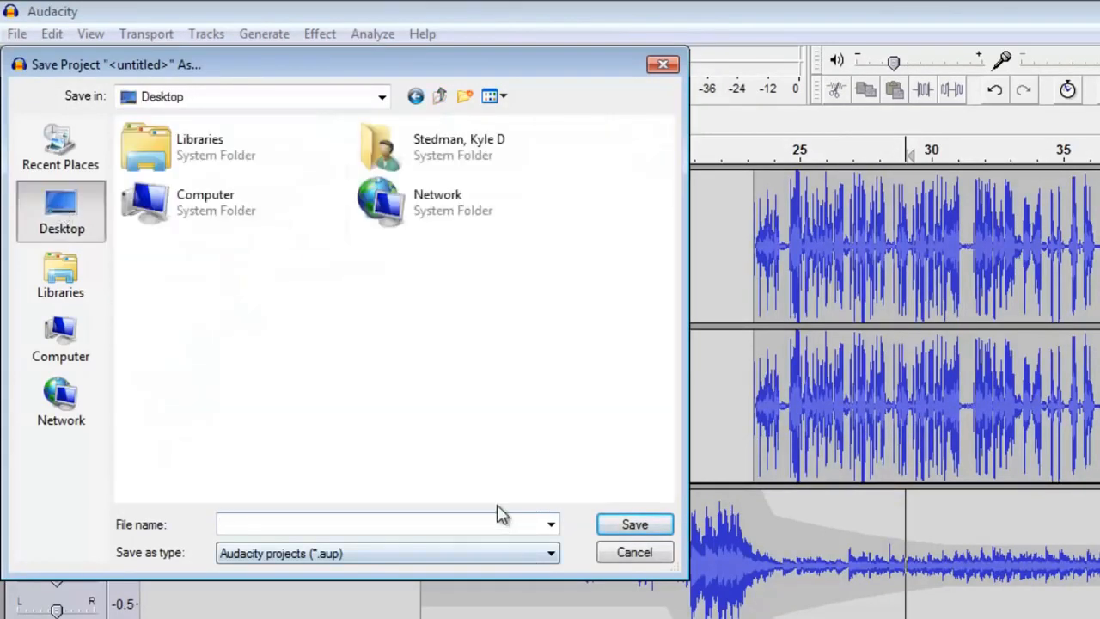
{"action": "type", "text": "test for video"}
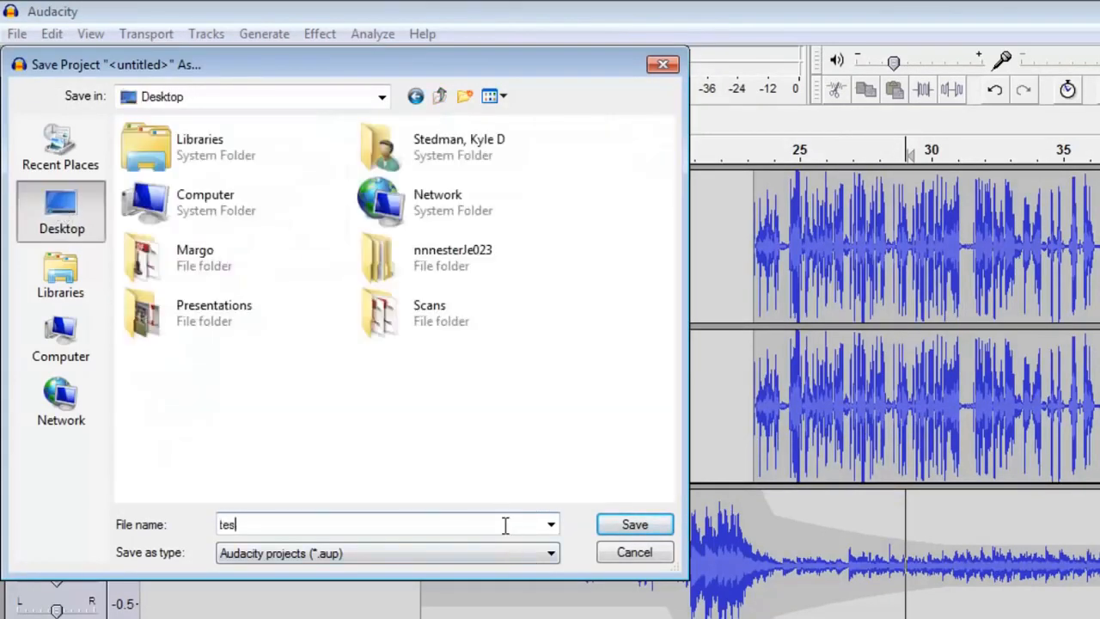
{"action": "key", "text": "Return"}
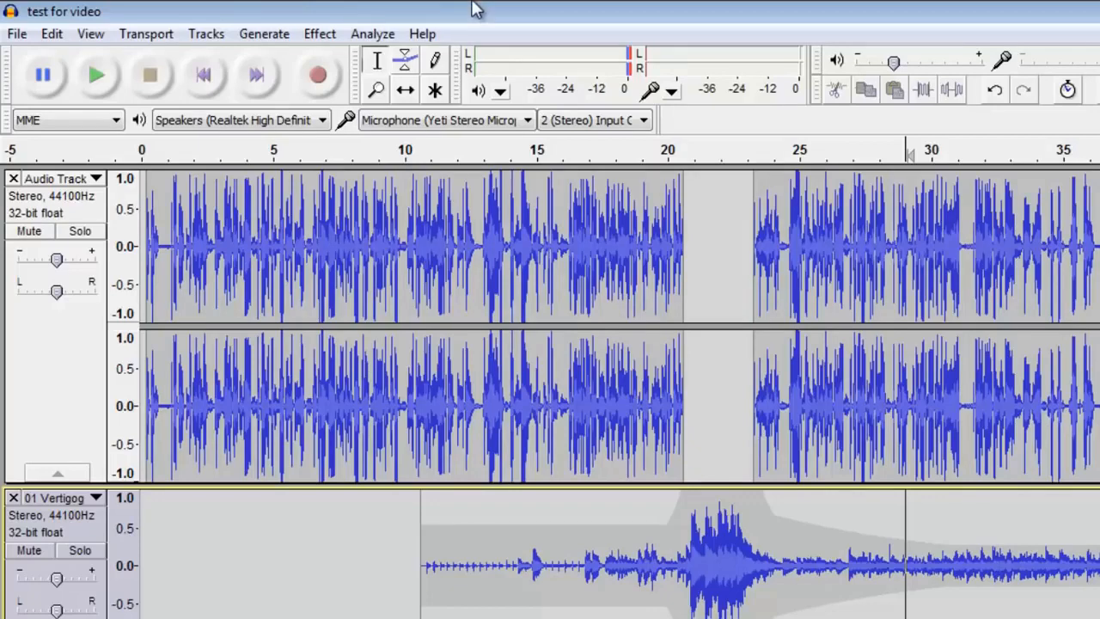
Start exporting the mix and set the export format to MP3 Files after trying Ogg Vorbis Files
{"action": "left_click", "coordinate": [10, 38]}
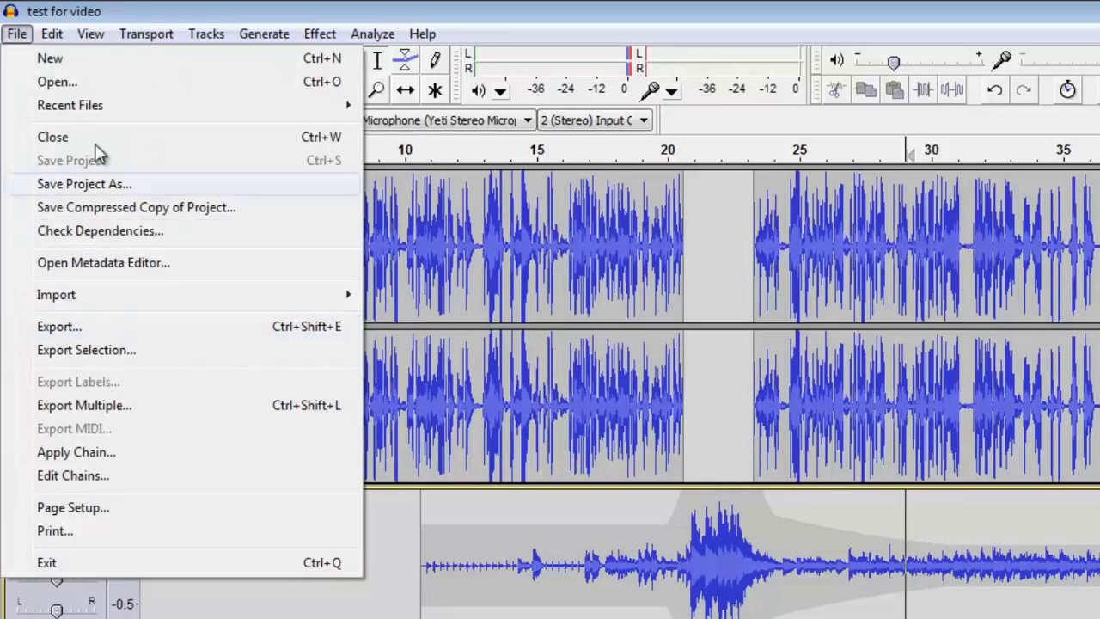
{"action": "left_click", "coordinate": [155, 329]}
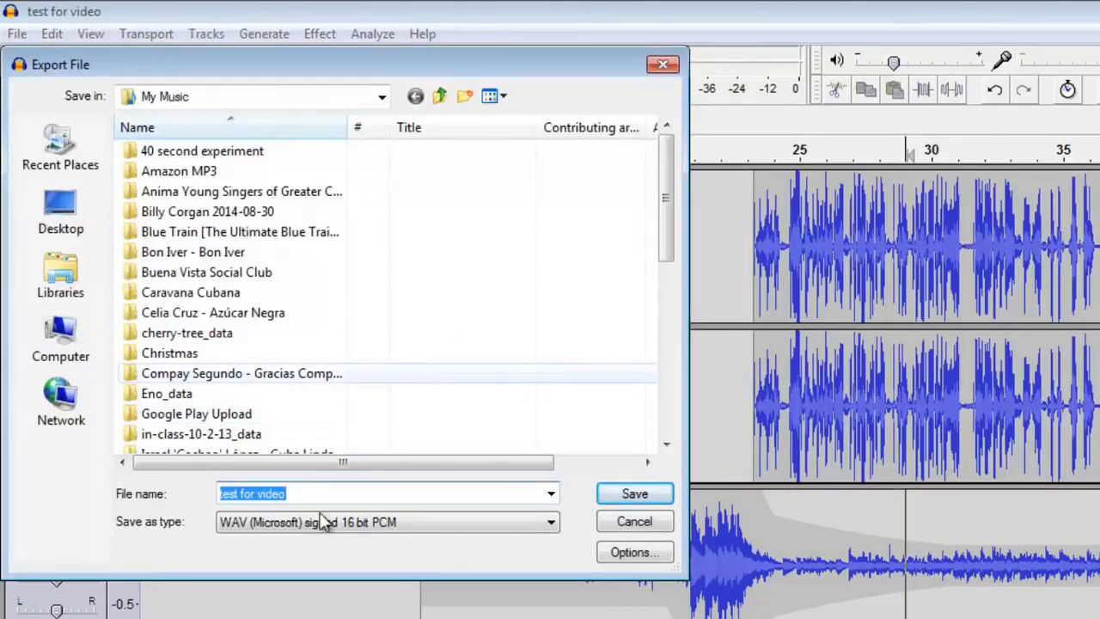
{"action": "left_click", "coordinate": [549, 524]}
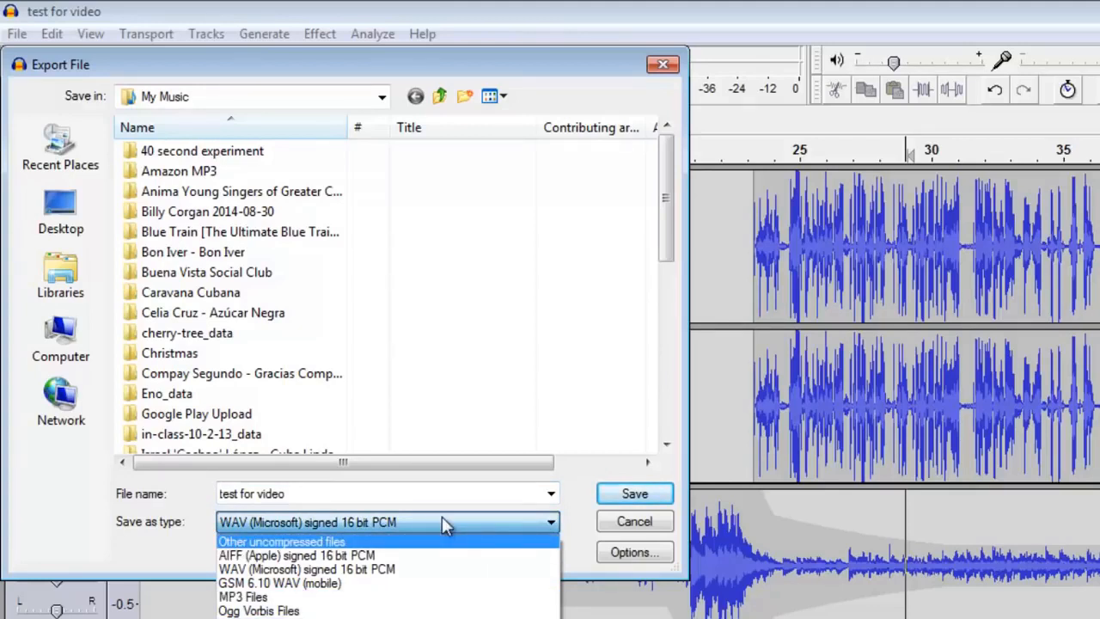
{"action": "left_click", "coordinate": [442, 610]}
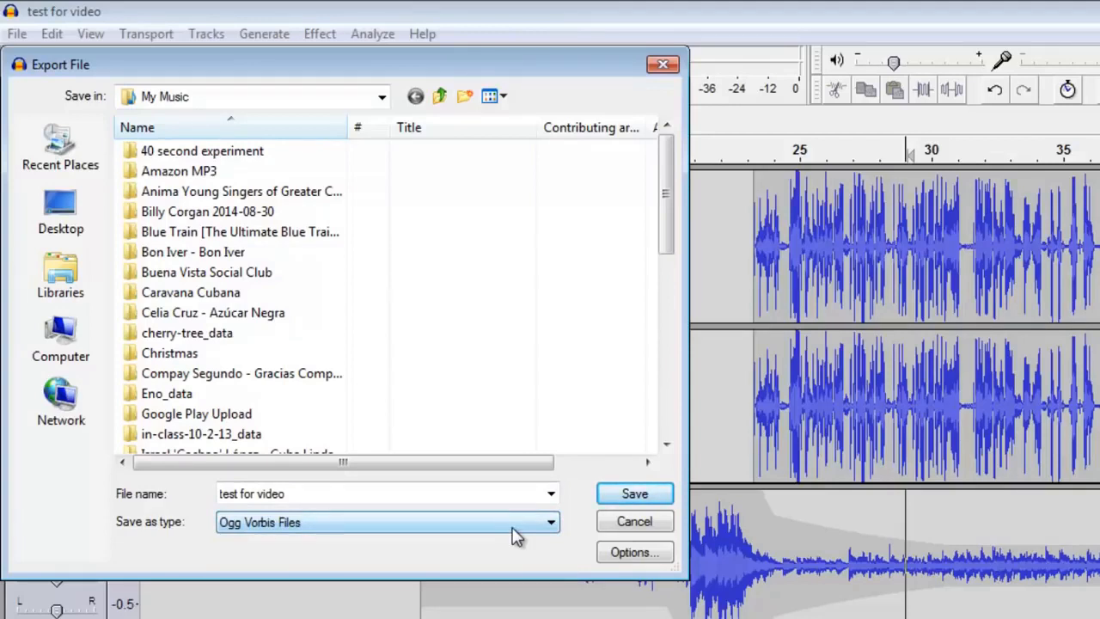
{"action": "left_click", "coordinate": [516, 537]}
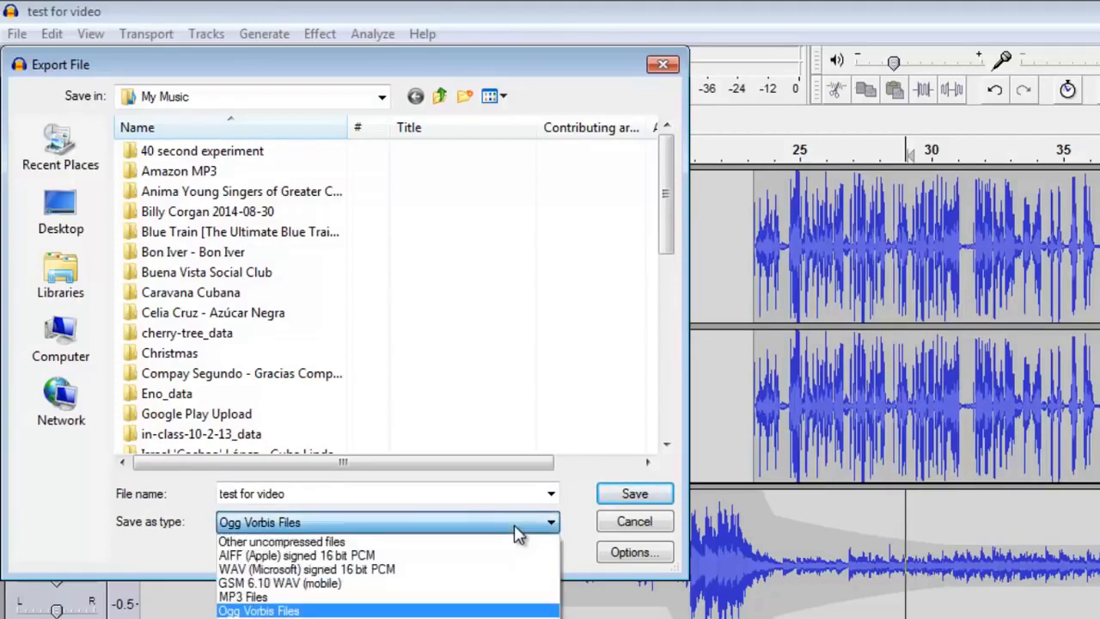
{"action": "left_click", "coordinate": [258, 596]}
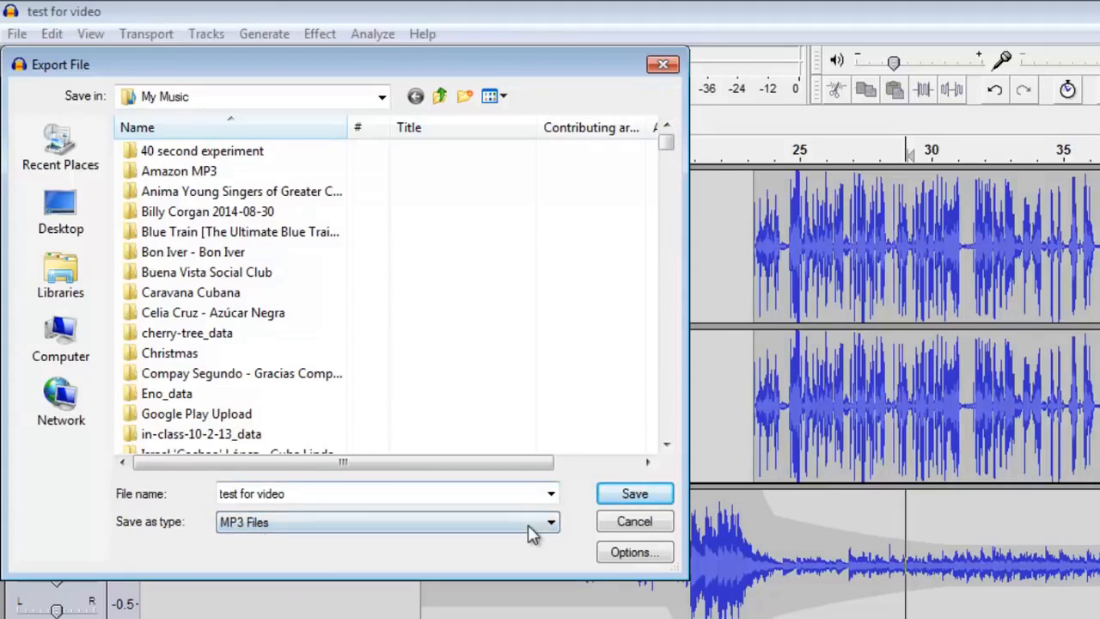
{"action": "left_click", "coordinate": [456, 525]}
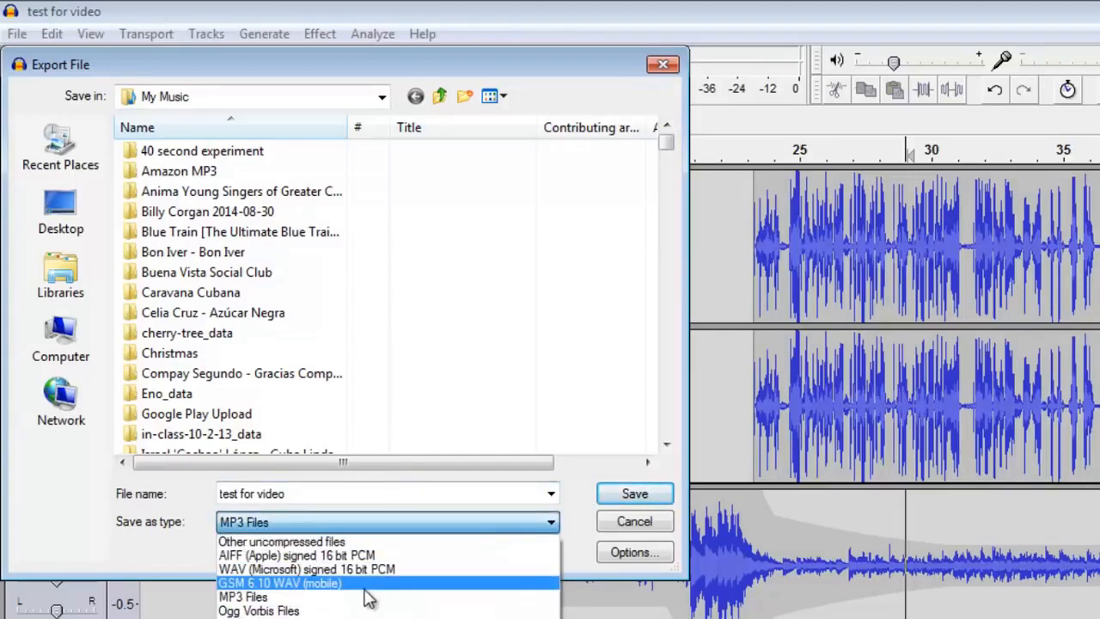
{"action": "left_click", "coordinate": [365, 597]}
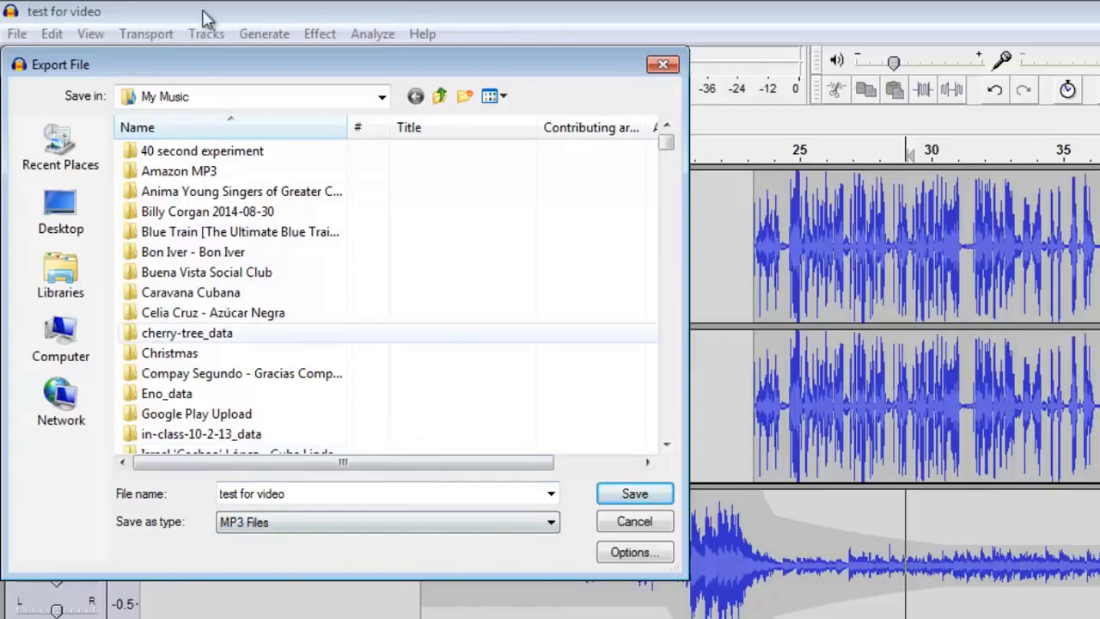
Choose the Desktop as the export location and set the MP3 quality to 320 kbps
{"action": "left_click", "coordinate": [86, 211]}
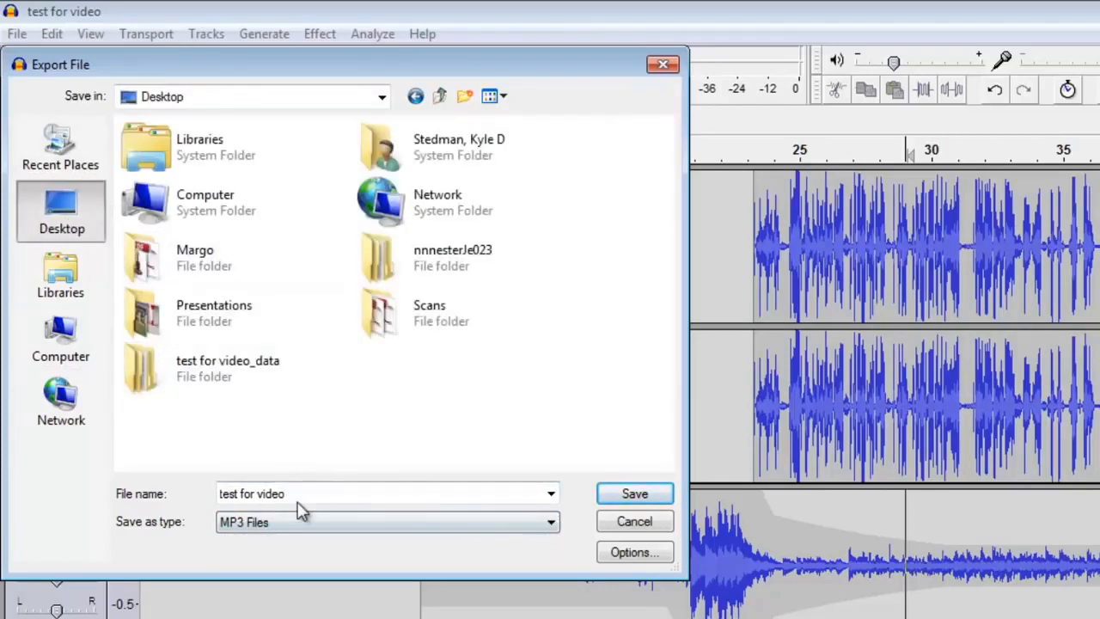
{"action": "left_click", "coordinate": [629, 554]}
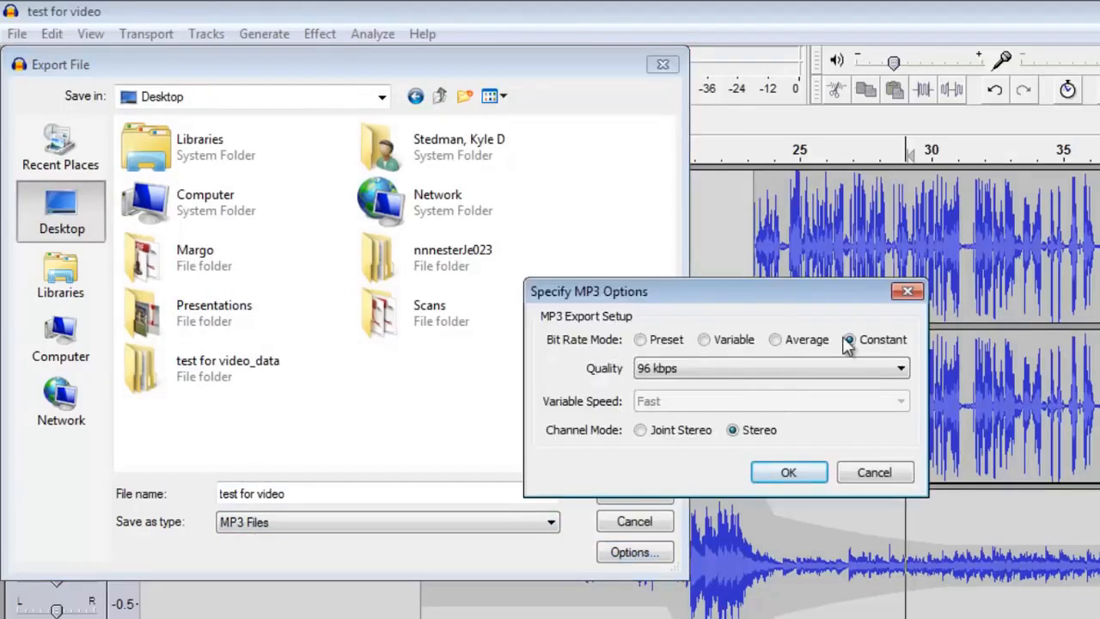
{"action": "left_click", "coordinate": [788, 373]}
{"action": "scroll", "coordinate": [787, 375], "scroll_direction": "up", "scroll_amount": 1}
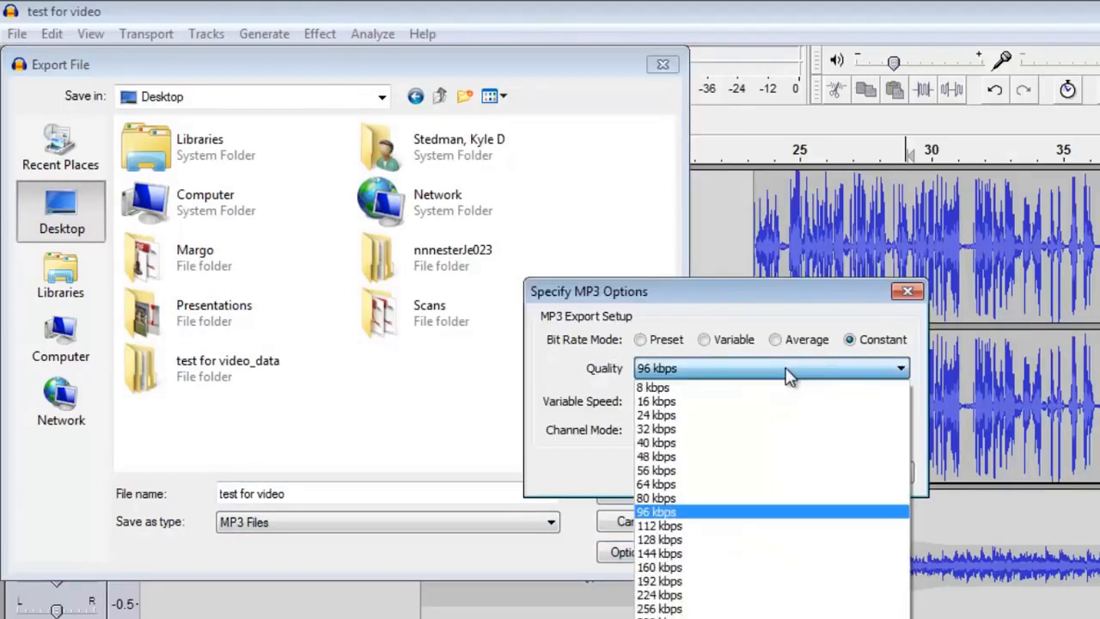
{"action": "left_click", "coordinate": [679, 616]}
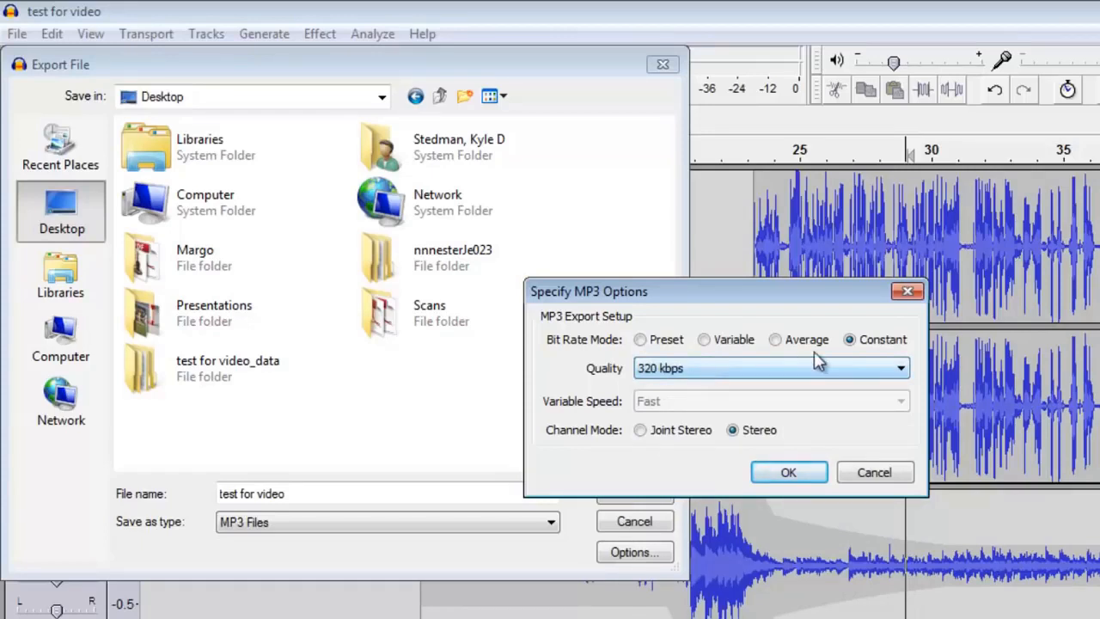
{"action": "left_click", "coordinate": [782, 476]}
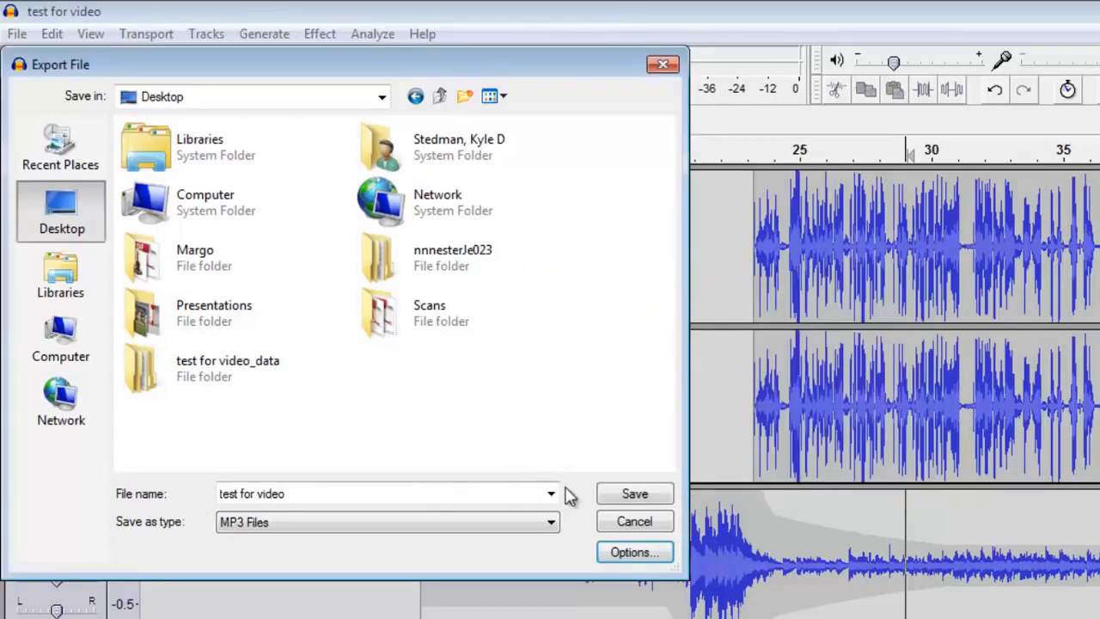
Proceed with the MP3 export, accepting the mixdown to two stereo channels, and clear all existing metadata tags
{"action": "left_click", "coordinate": [634, 493]}
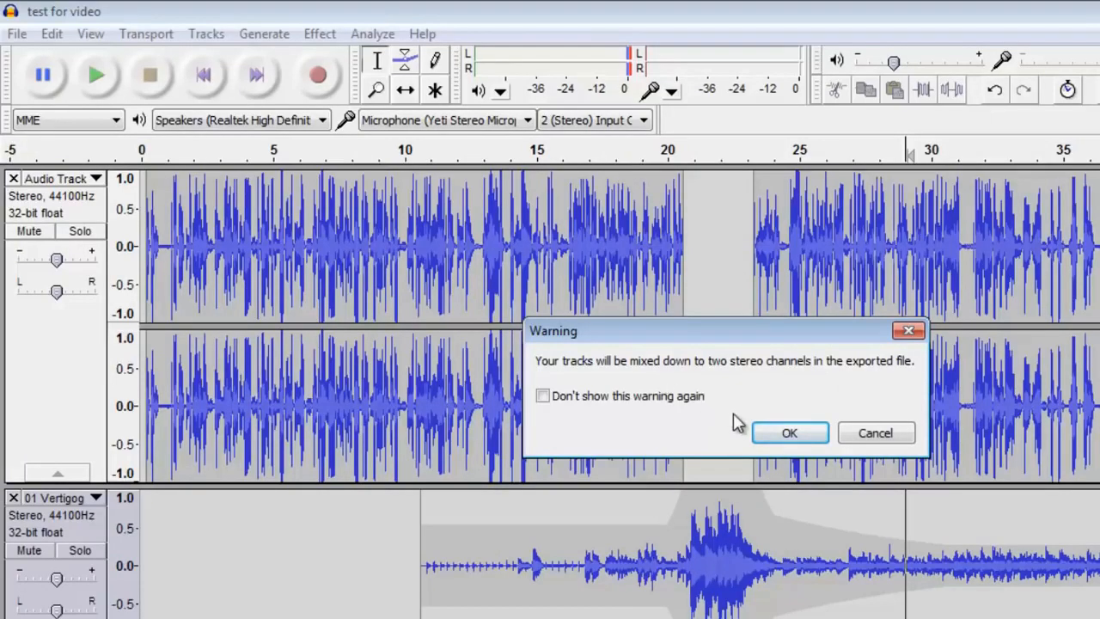
{"action": "left_click", "coordinate": [789, 433]}
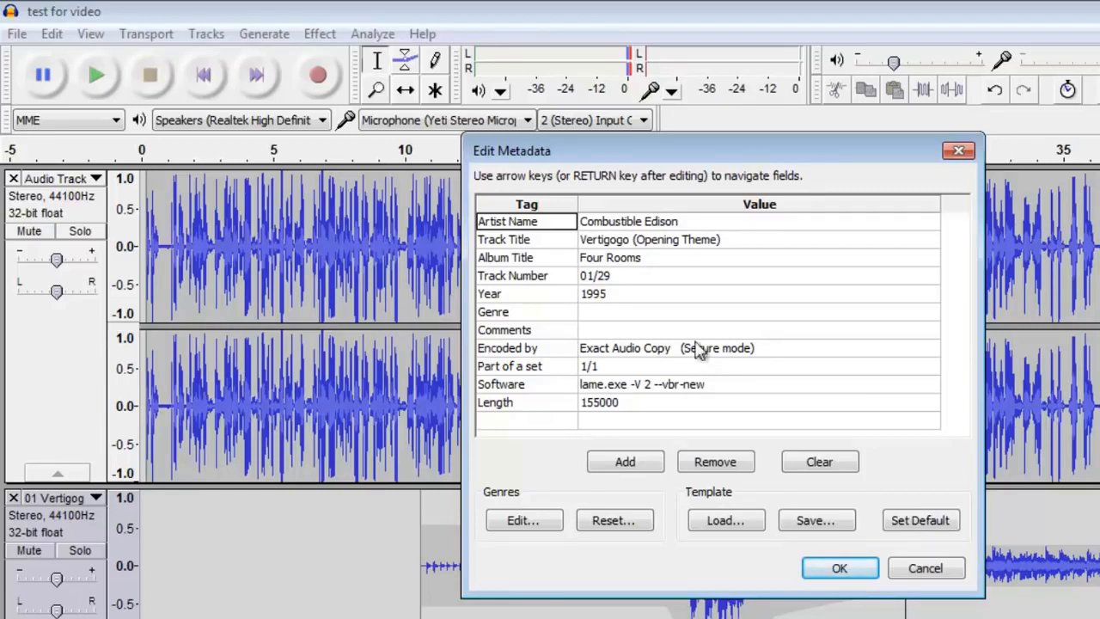
{"action": "left_click", "coordinate": [647, 225]}
{"action": "left_click", "coordinate": [642, 243]}
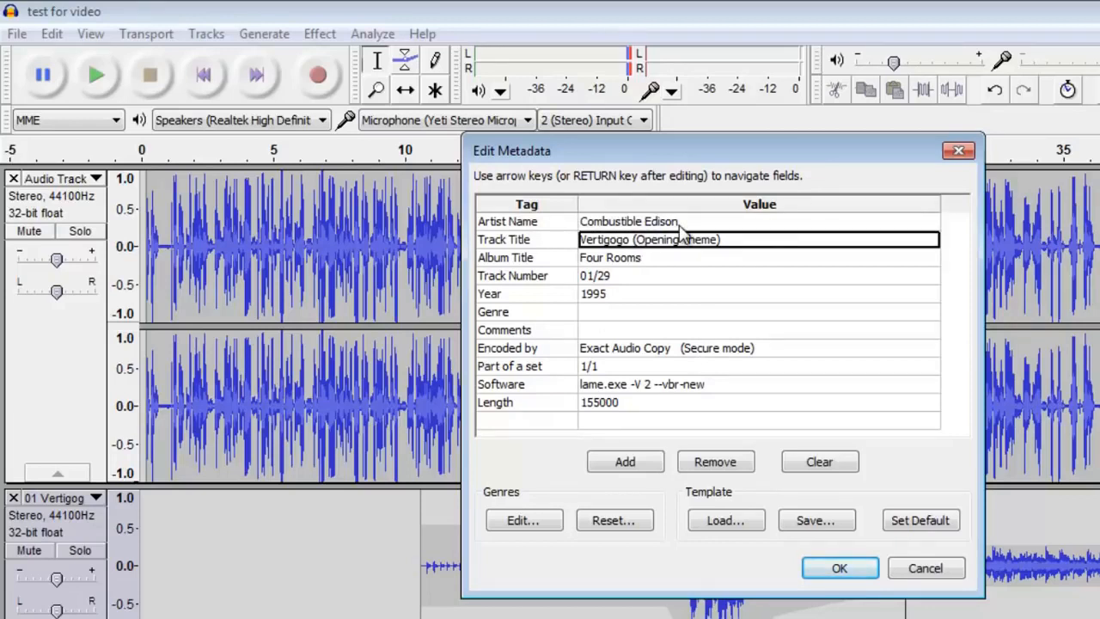
{"action": "left_click", "coordinate": [818, 461]}
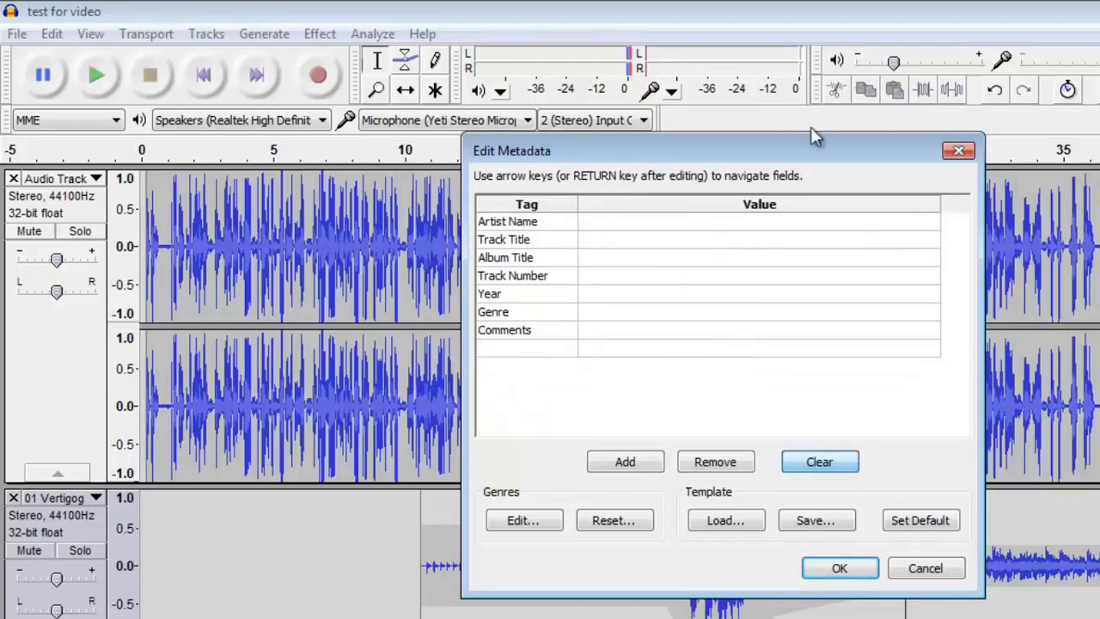
Fill in the artist's name and set the track title to "Test for Video" in the export metadata
{"action": "left_click", "coordinate": [733, 225]}
{"action": "type", "text": "Kyle Stedman"}
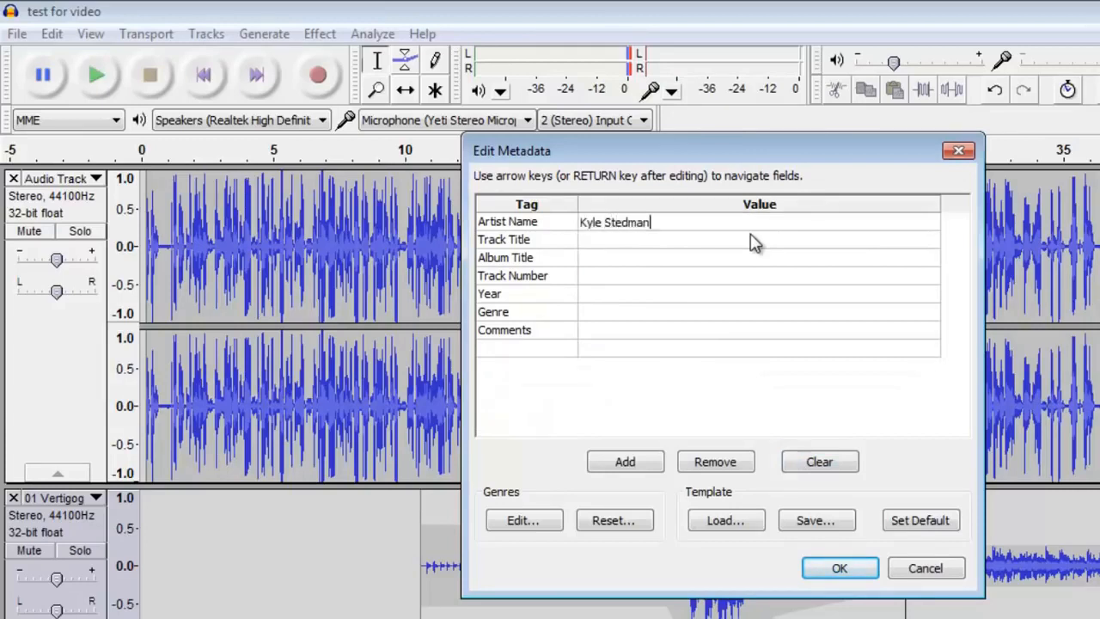
{"action": "left_click", "coordinate": [751, 243]}
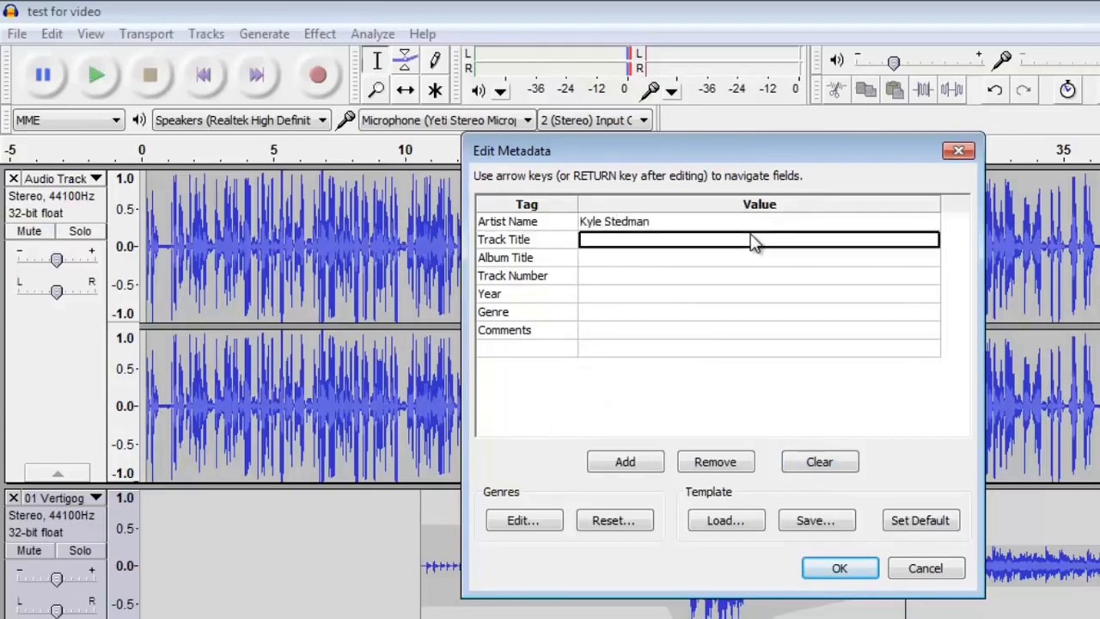
{"action": "type", "text": "Test for Video"}
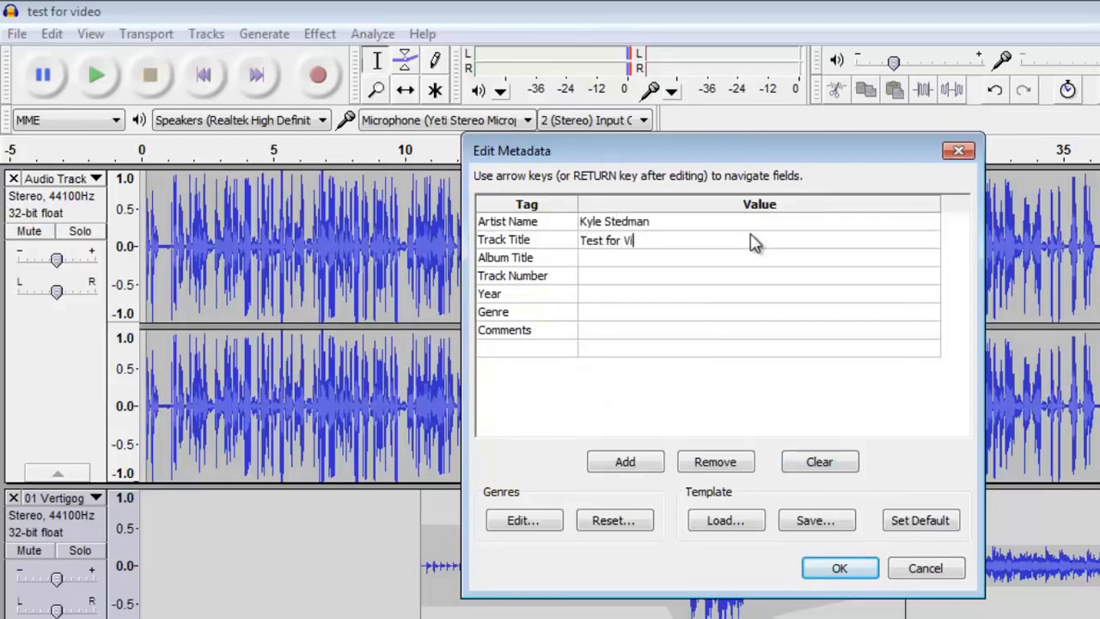
Confirm the track title and set the year tag to 2015 in the export metadata
{"action": "key", "text": "Return"}
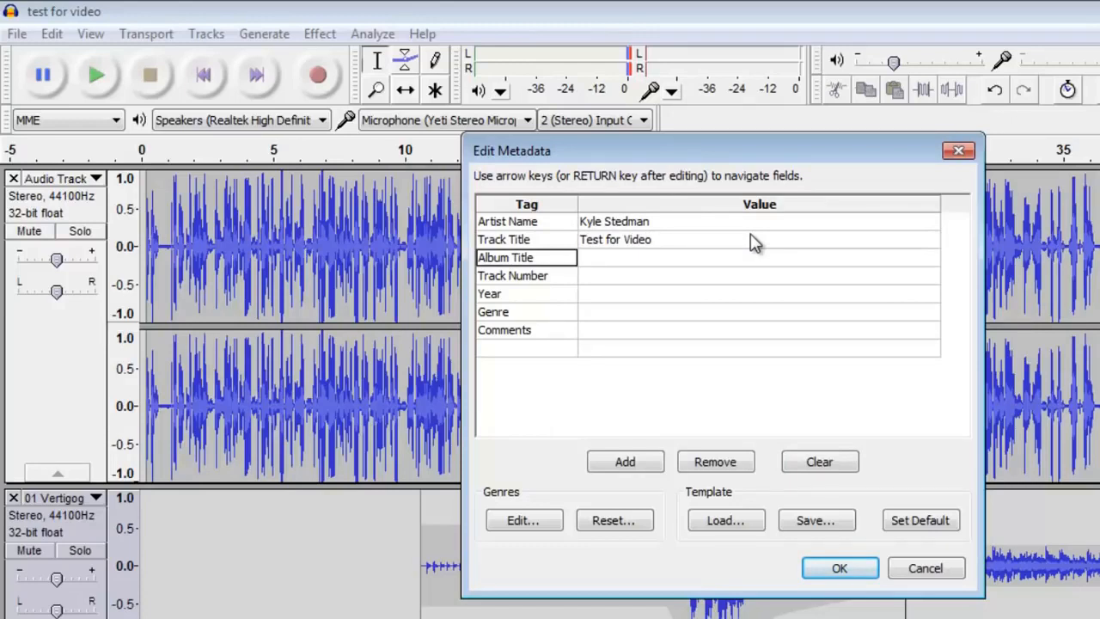
{"action": "left_click", "coordinate": [712, 299]}
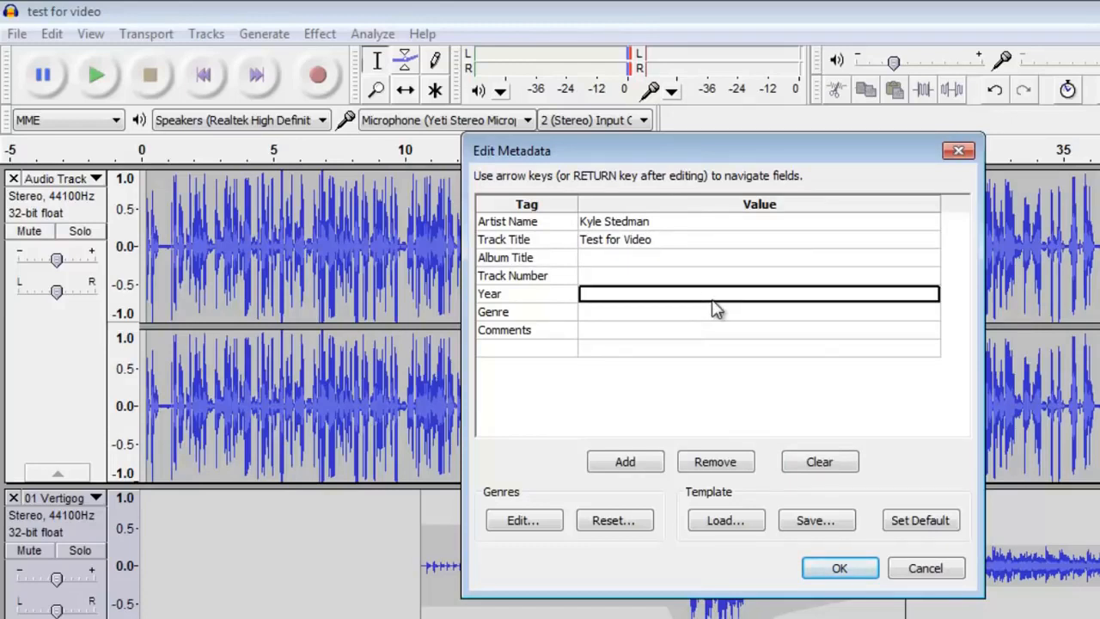
{"action": "type", "text": "2015"}
{"action": "key", "text": "Return"}
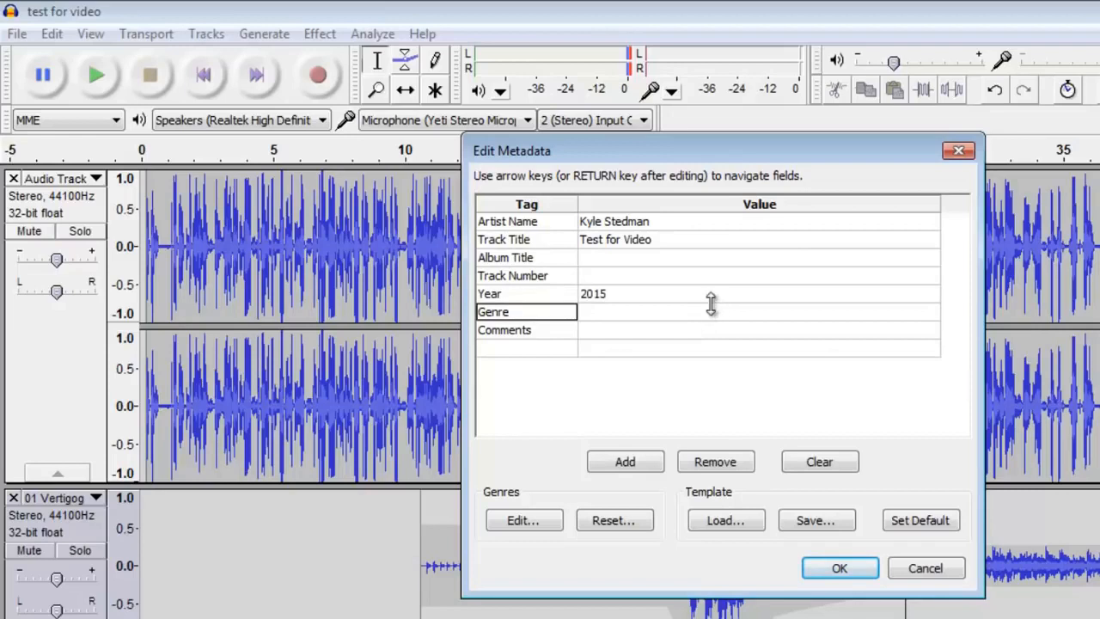
Set the genre tag to "Audio Testing" and accept the metadata to run the MP3 export
{"action": "left_click", "coordinate": [709, 314]}
{"action": "type", "text": "Audio"}
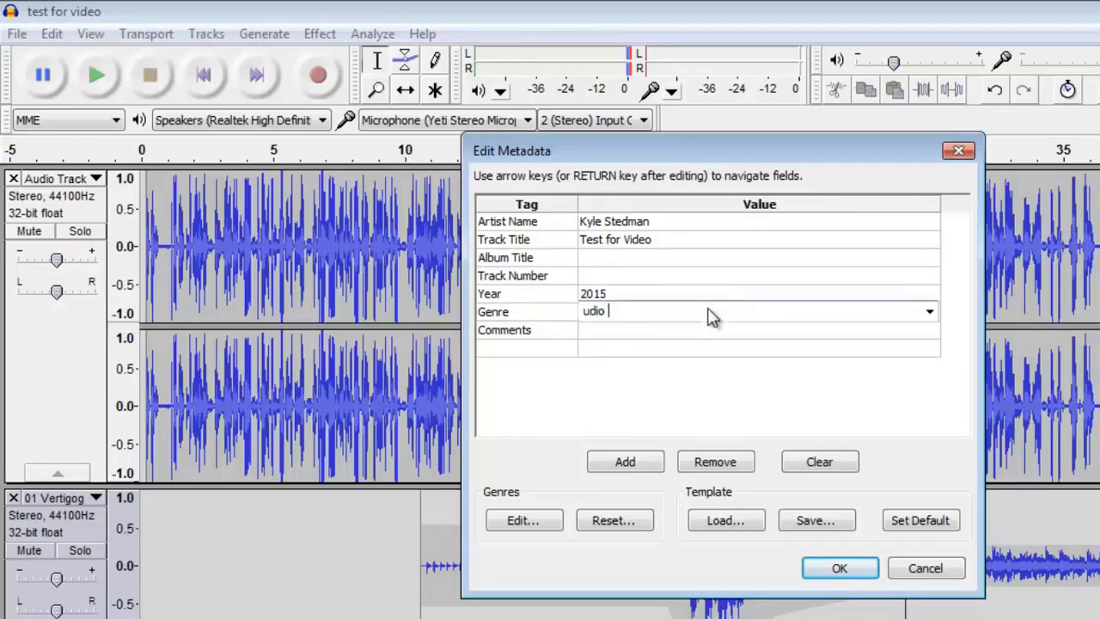
{"action": "key", "text": "BackSpace"}
{"action": "key", "text": "BackSpace"}
{"action": "key", "text": "BackSpace"}
{"action": "key", "text": "BackSpace"}
{"action": "key", "text": "BackSpace"}
{"action": "type", "text": "Audio Testing"}
{"action": "key", "text": "Return"}
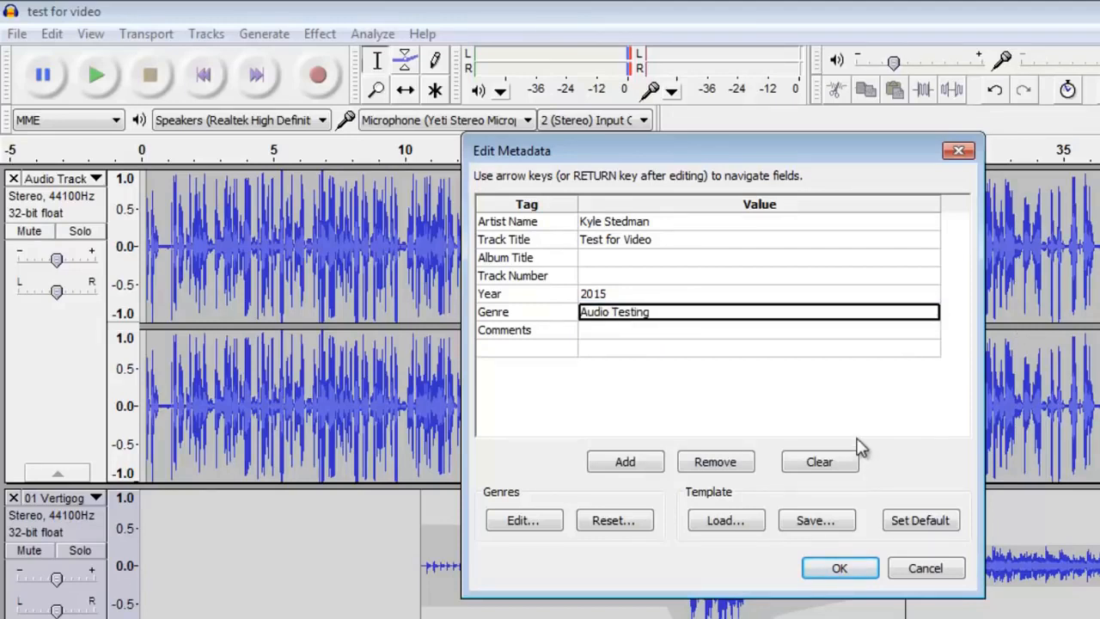
{"action": "left_click", "coordinate": [839, 569]}
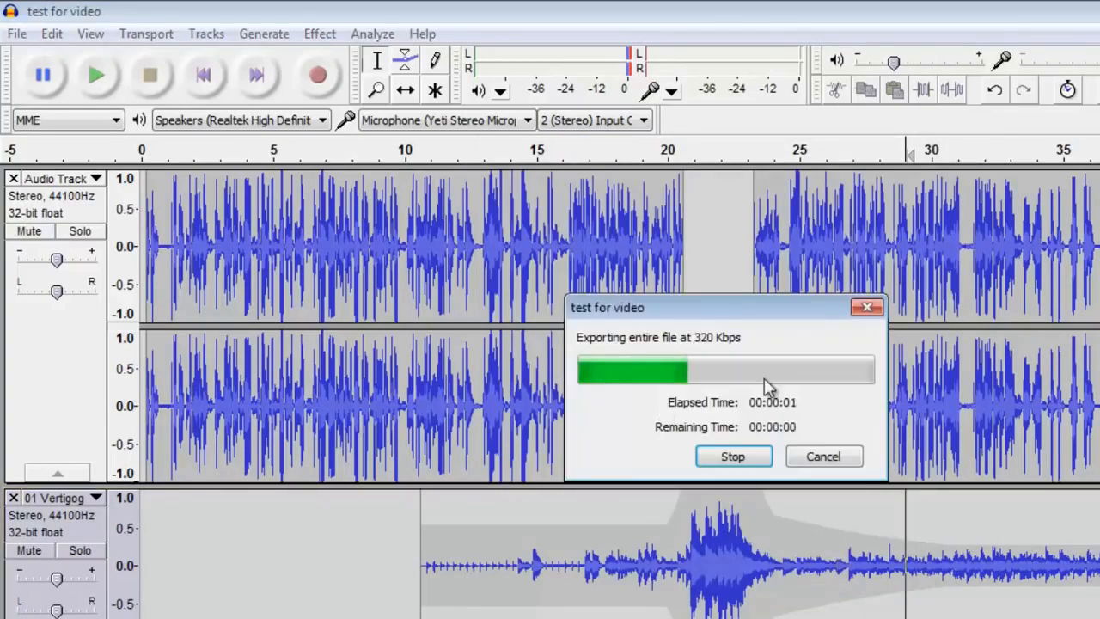